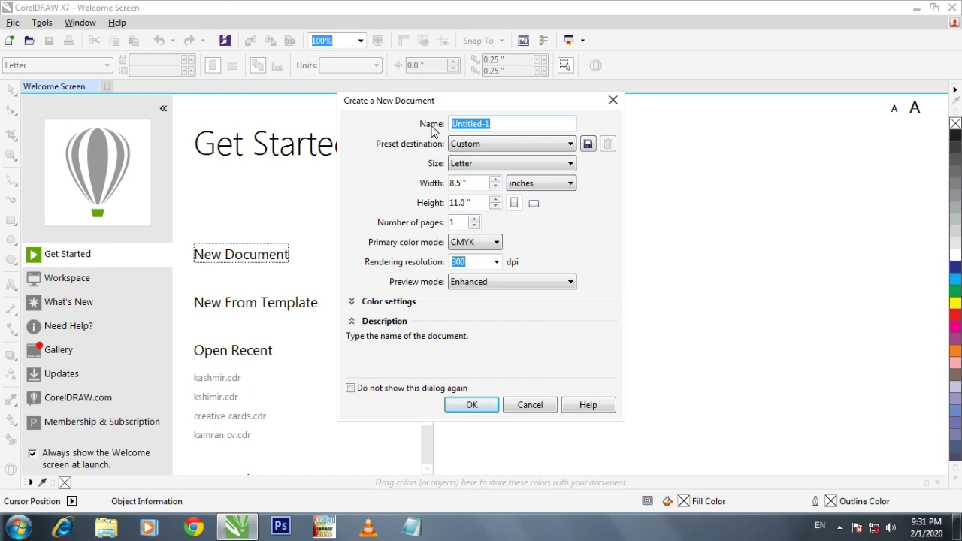
Create a new Letter-size document named "Kashnir day poster"
{"action": "type", "text": "Kashnir day poster"}
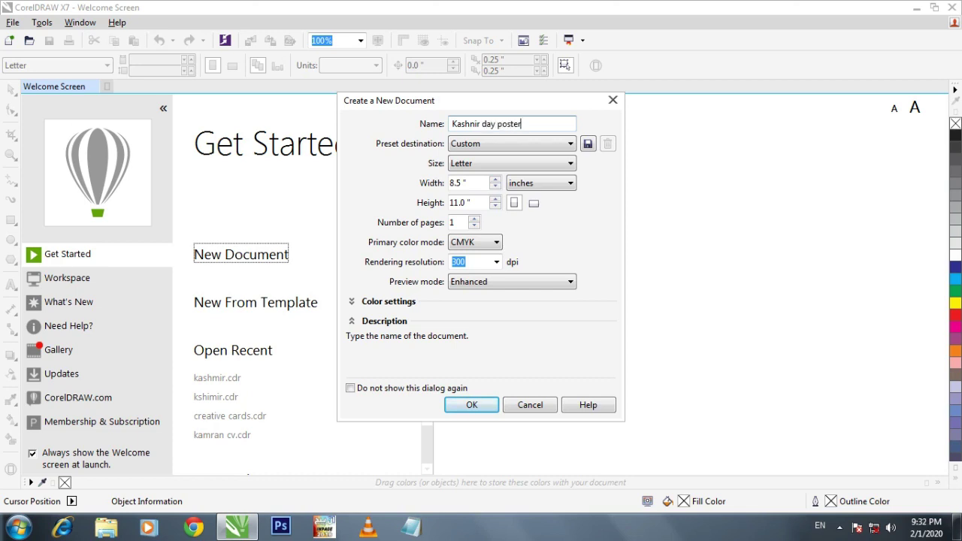
{"action": "key", "text": "Return"}
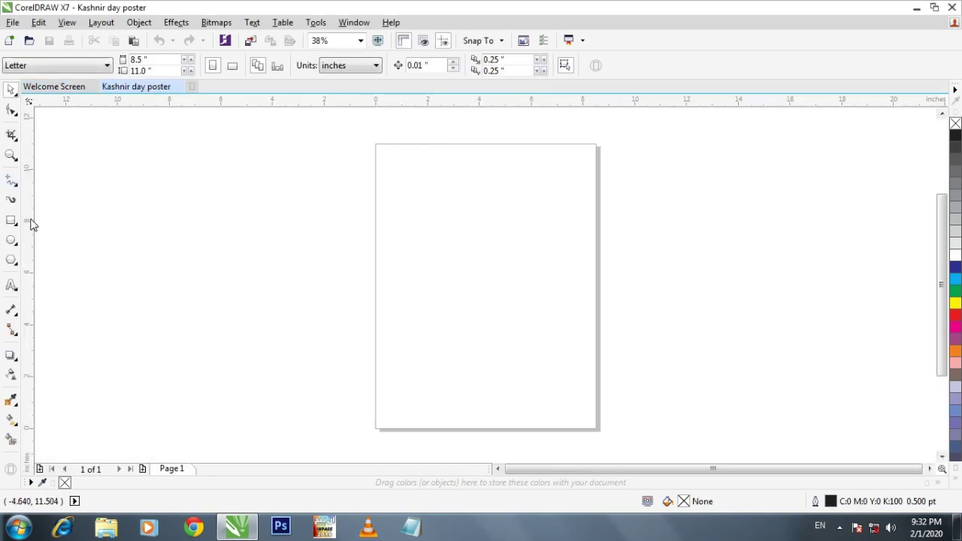
Draw a rectangle on the page and set its size to 5.5 by 8.5 inches
{"action": "left_click", "coordinate": [11, 222]}
{"action": "left_click_drag", "start_coordinate": [463, 193], "coordinate": [514, 224]}
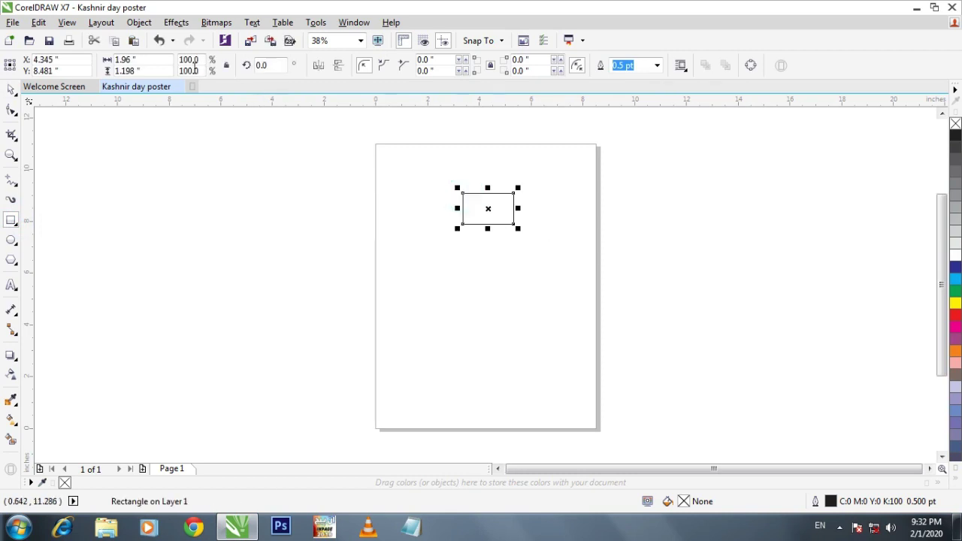
{"action": "left_click", "coordinate": [168, 63]}
{"action": "type", "text": "5"}
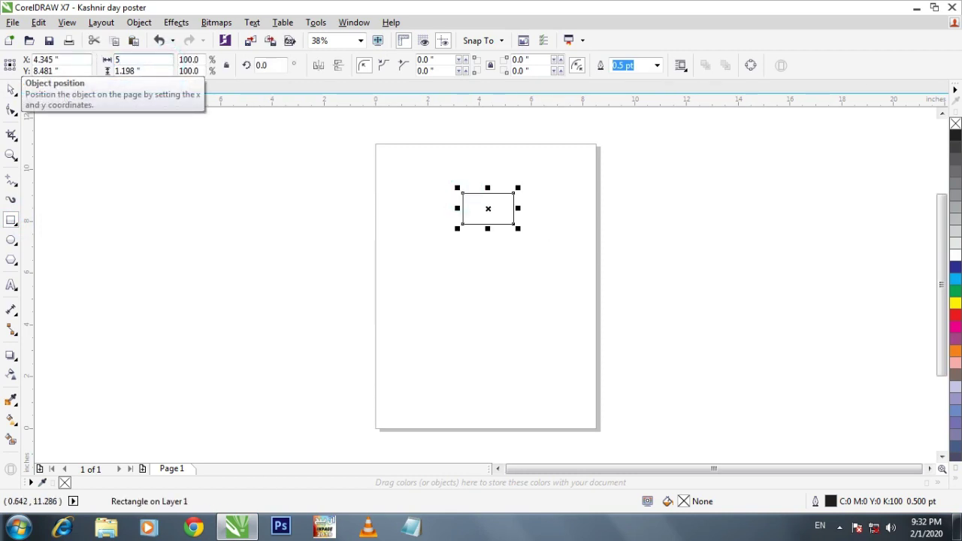
{"action": "type", "text": ".5"}
{"action": "key", "text": "Tab"}
{"action": "type", "text": "8.5"}
{"action": "key", "text": "Return"}
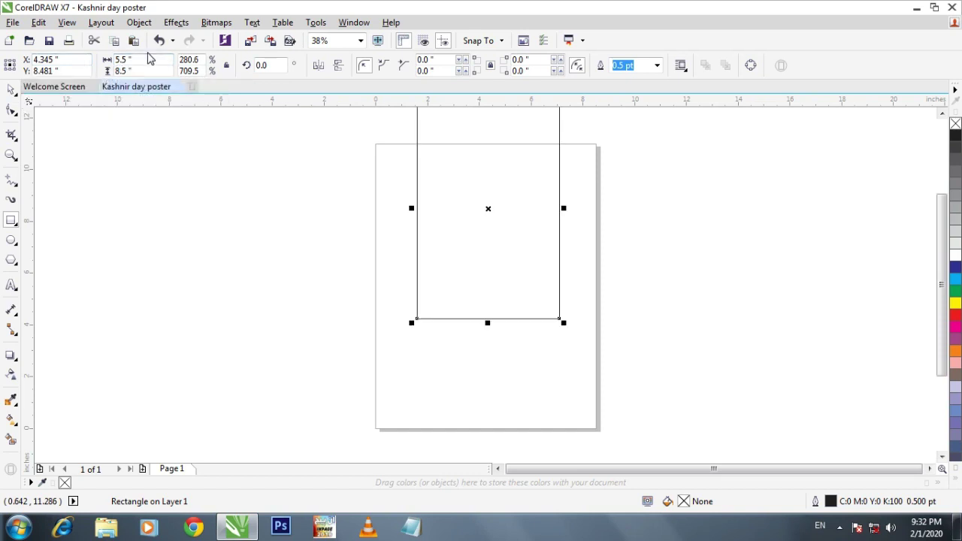
Centre the rectangle on the page and paste the barbed wire artwork beside the page's left edge
{"action": "left_click", "coordinate": [134, 167]}
{"action": "left_click_drag", "start_coordinate": [500, 228], "coordinate": [455, 238]}
{"action": "key", "text": "ctrl+v"}
{"action": "left_click_drag", "start_coordinate": [368, 271], "coordinate": [480, 251]}
{"action": "scroll", "coordinate": [340, 294], "scroll_direction": "up", "scroll_amount": 2}
{"action": "left_click_drag", "start_coordinate": [353, 337], "coordinate": [380, 316]}
{"action": "scroll", "coordinate": [375, 312], "scroll_direction": "up", "scroll_amount": 2}
{"action": "scroll", "coordinate": [375, 312], "scroll_direction": "down", "scroll_amount": 4}
{"action": "left_click", "coordinate": [337, 368]}
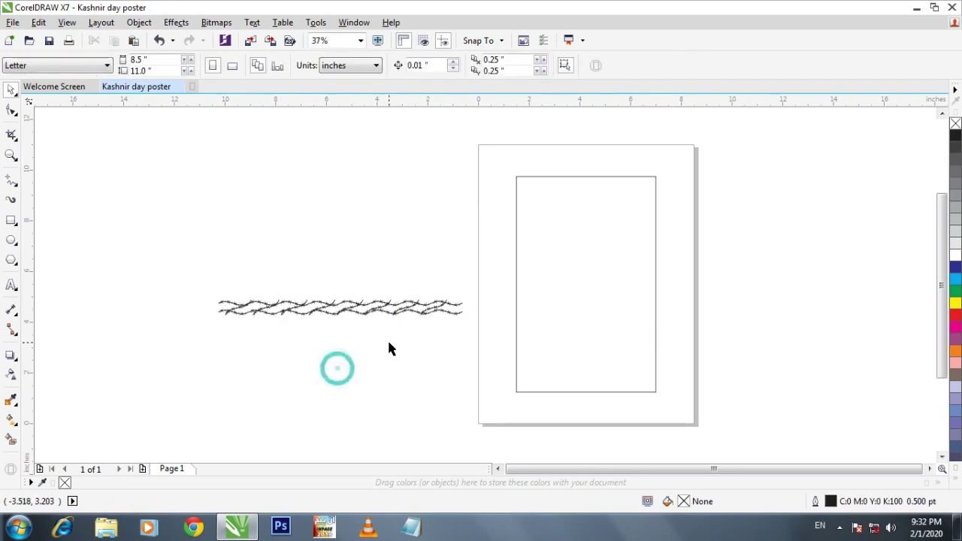
{"action": "scroll", "coordinate": [389, 343], "scroll_direction": "up", "scroll_amount": 1}
{"action": "left_click_drag", "start_coordinate": [282, 362], "coordinate": [268, 372]}
{"action": "scroll", "coordinate": [268, 371], "scroll_direction": "down", "scroll_amount": 1}
{"action": "left_click_drag", "start_coordinate": [367, 312], "coordinate": [269, 329]}
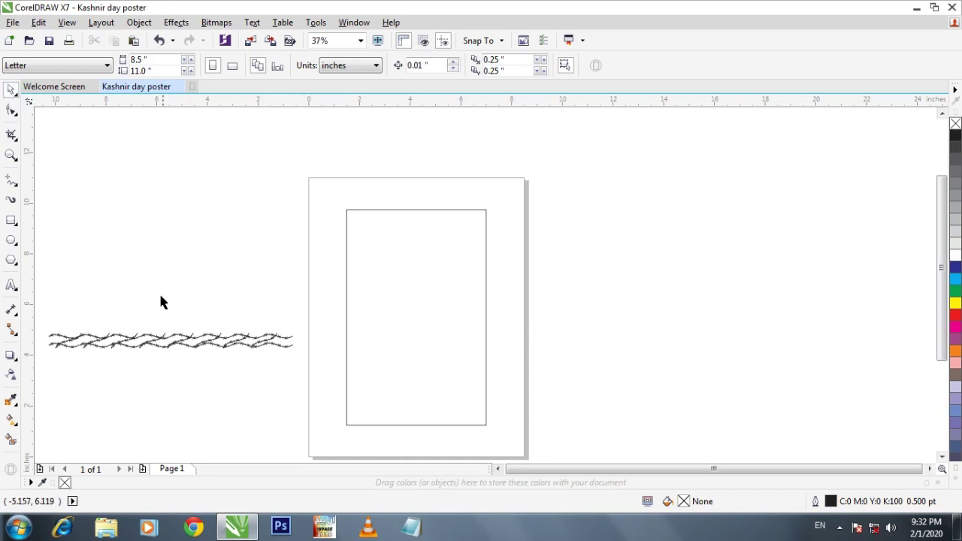
Add two lines of Urdu artistic text beside the page: "کشمیر" and "بنے گا پاکستان"
{"action": "left_click", "coordinate": [11, 285]}
{"action": "left_click", "coordinate": [257, 246]}
{"action": "scroll", "coordinate": [266, 228], "scroll_direction": "up", "scroll_amount": 5}
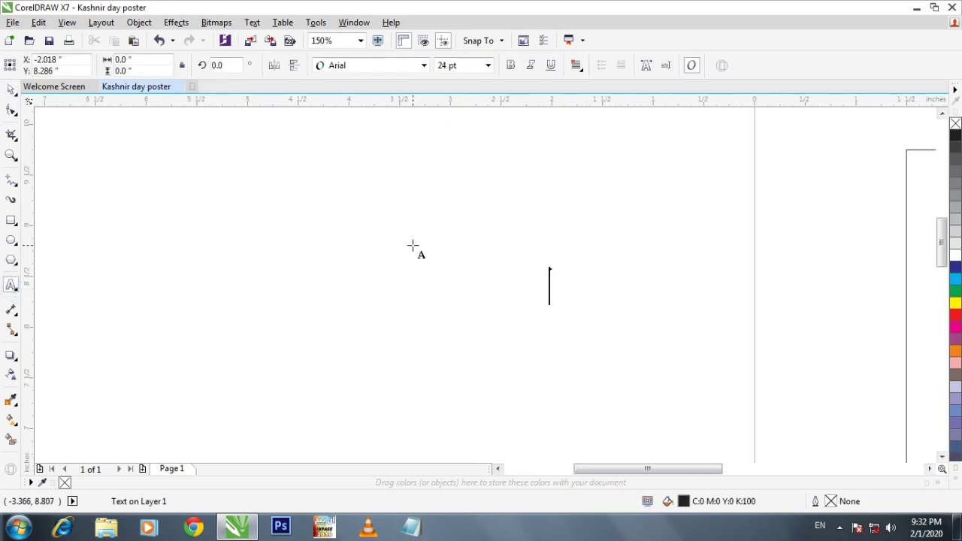
{"action": "key", "text": "alt+shift"}
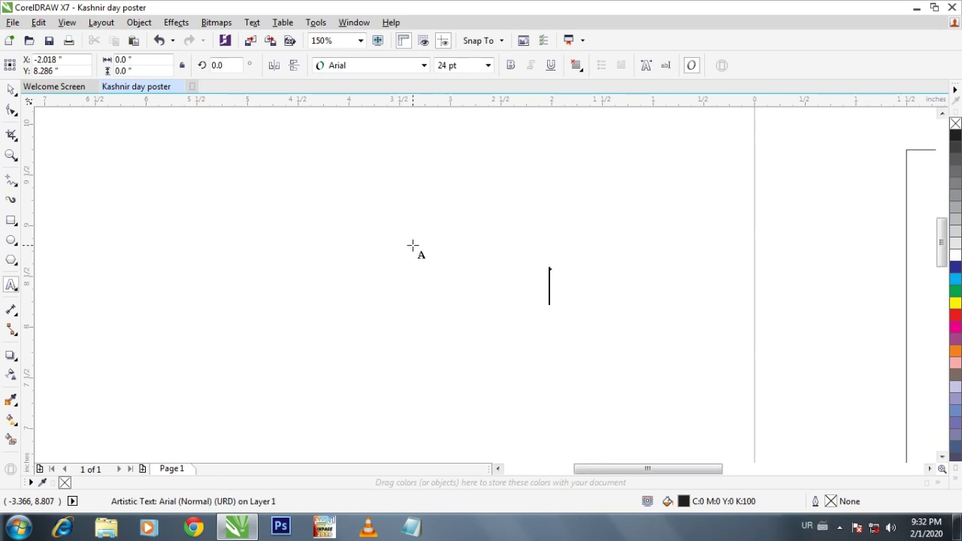
{"action": "type", "text": "کشمیر"}
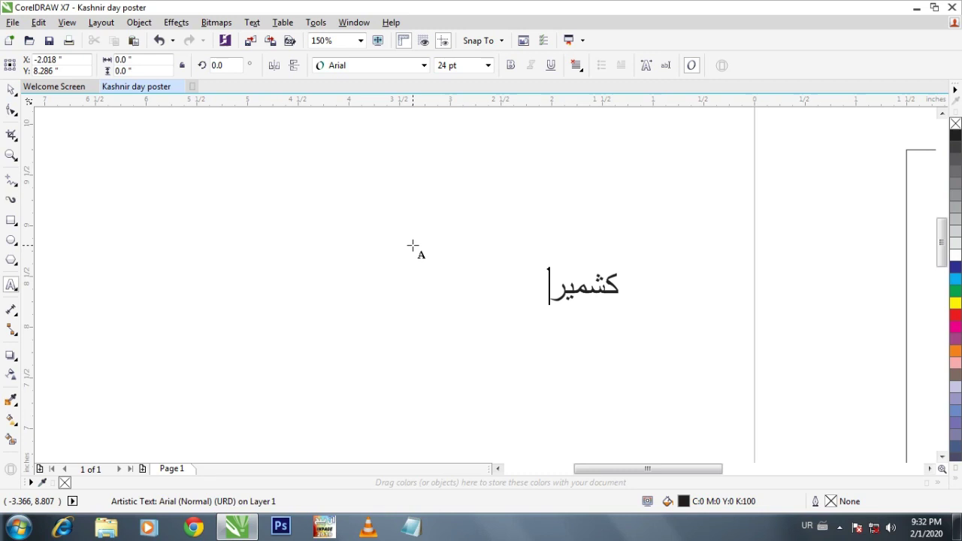
{"action": "type", "text": "نبےن"}
{"action": "key", "text": "BackSpace"}
{"action": "key", "text": "BackSpace"}
{"action": "key", "text": "BackSpace"}
{"action": "key", "text": "BackSpace"}
{"action": "type", "text": "نے"}
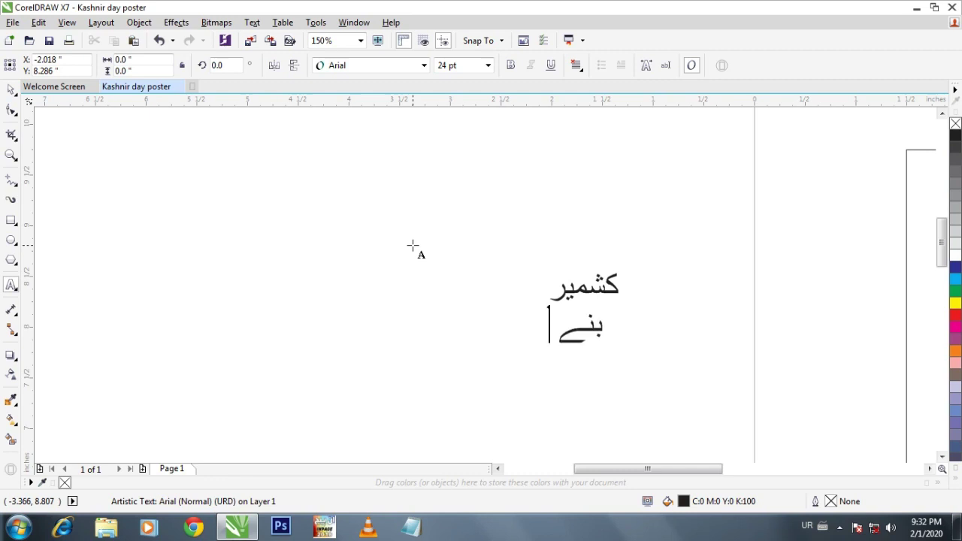
{"action": "type", "text": " گا پاکستان"}
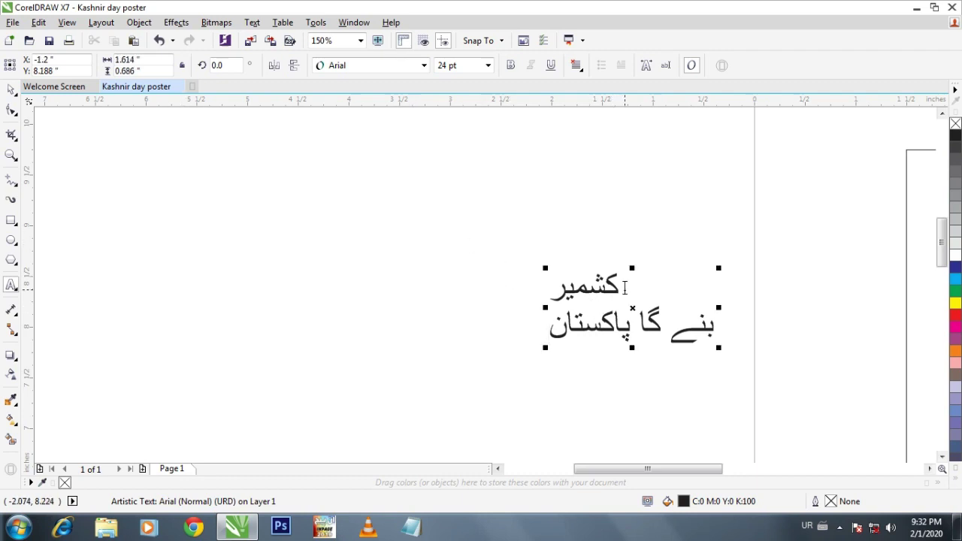
Break the two text lines apart and set the word "کشمیر" in the AkramUnicode font
{"action": "key", "text": "ctrl+space"}
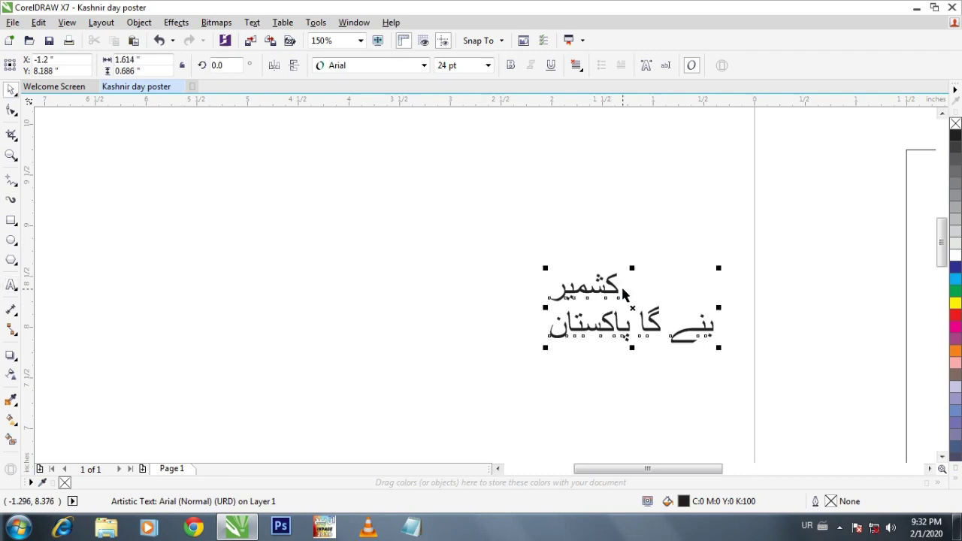
{"action": "left_click", "coordinate": [623, 290]}
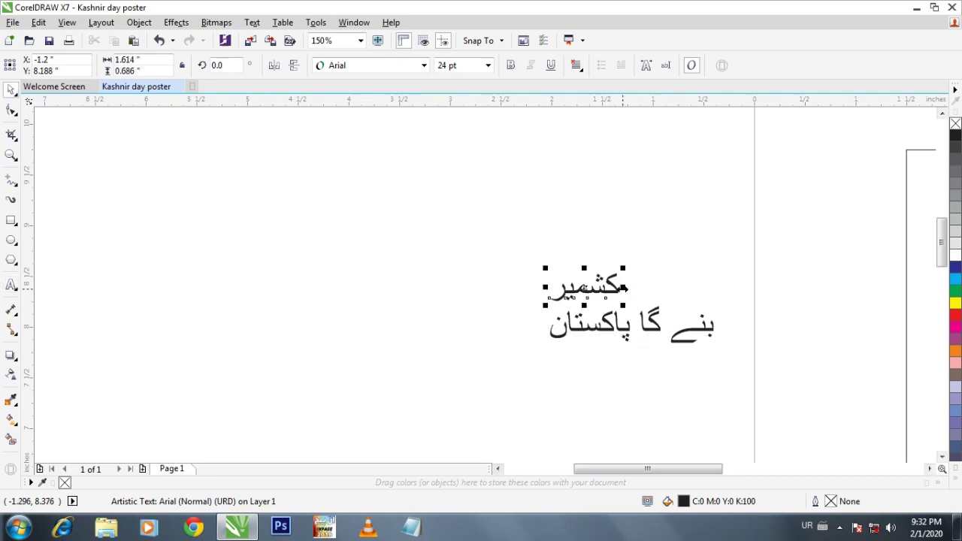
{"action": "left_click", "coordinate": [424, 65]}
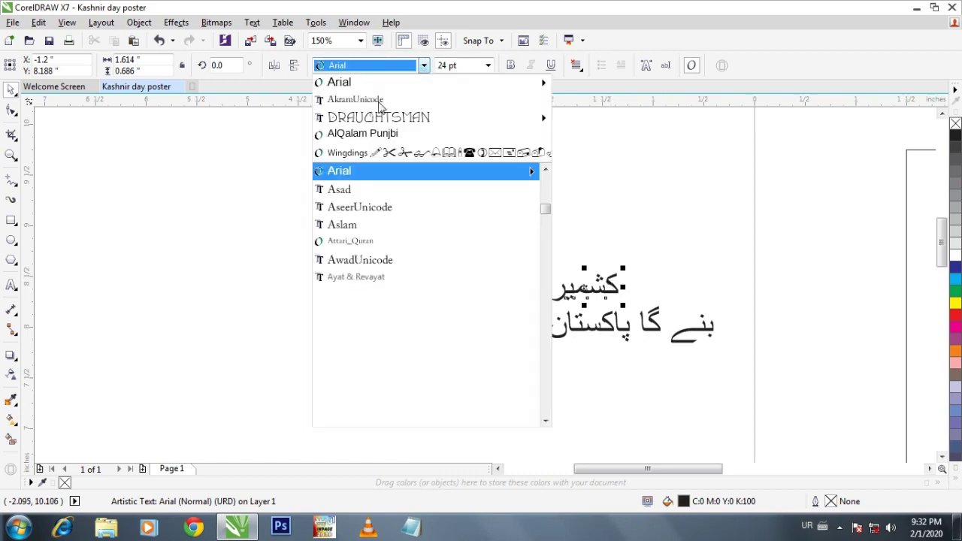
{"action": "left_click", "coordinate": [376, 100]}
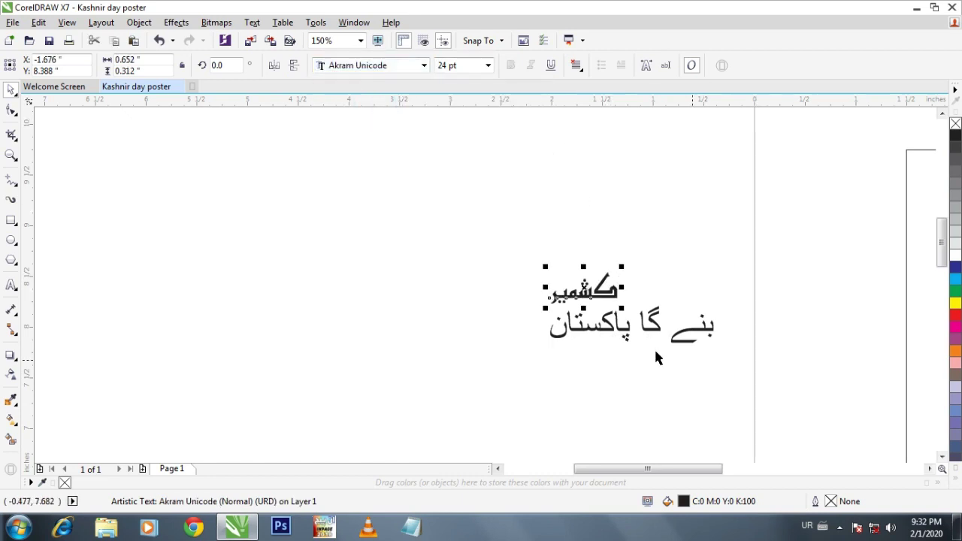
Set the line "بنے گا پاکستان" in the Attari_Quran font
{"action": "scroll", "coordinate": [690, 356], "scroll_direction": "right", "scroll_amount": 1}
{"action": "left_click", "coordinate": [644, 327]}
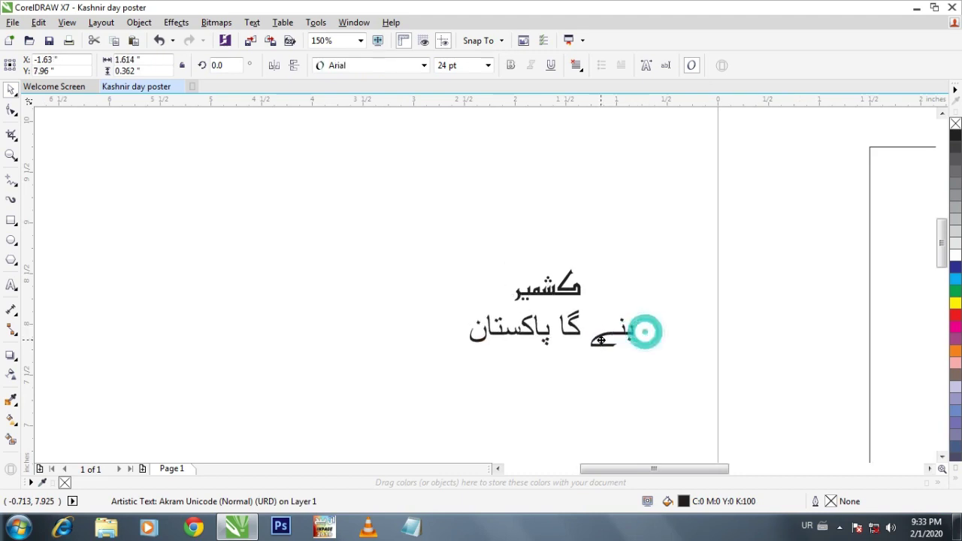
{"action": "left_click", "coordinate": [423, 65]}
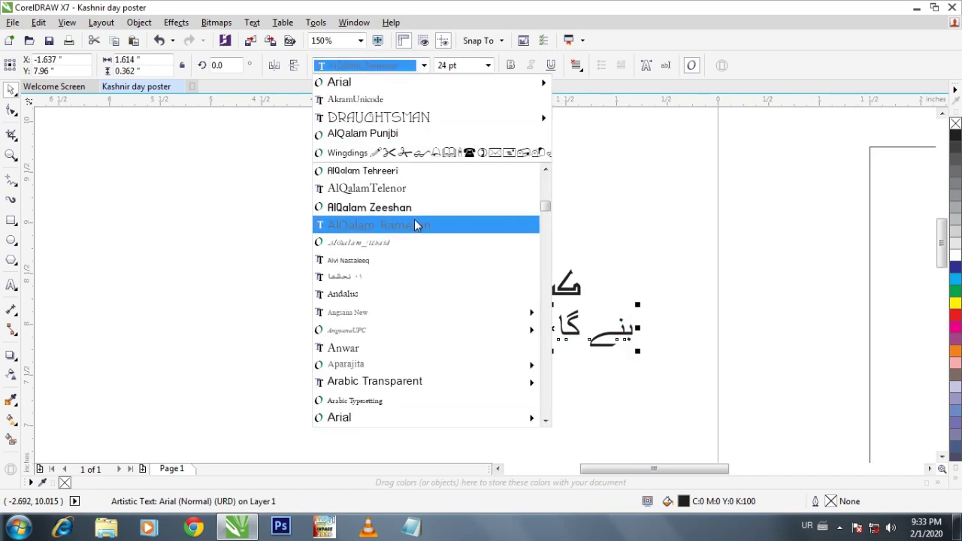
{"action": "scroll", "coordinate": [415, 224], "scroll_direction": "down", "scroll_amount": 1}
{"action": "mouse_move", "coordinate": [417, 373]}
{"action": "scroll", "coordinate": [416, 374], "scroll_direction": "down", "scroll_amount": 1}
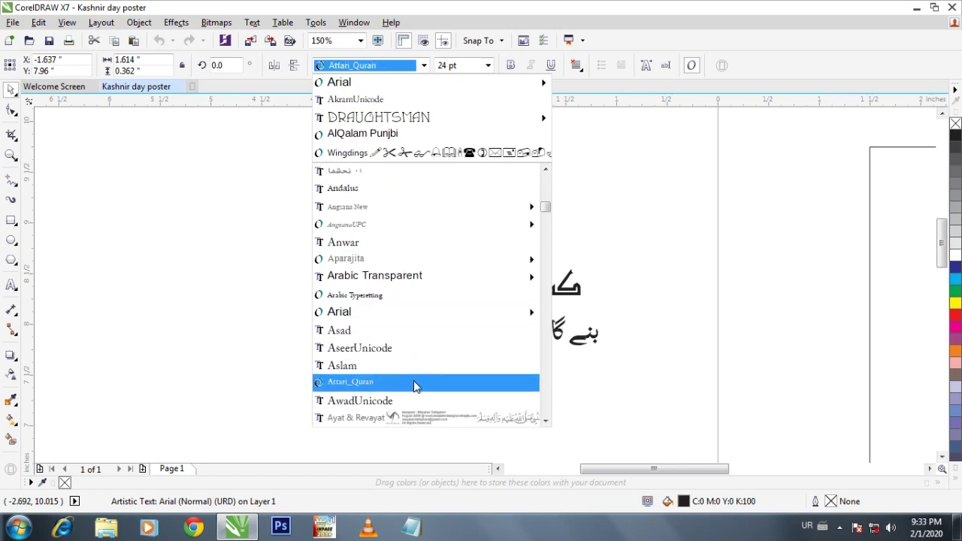
{"action": "left_click", "coordinate": [414, 381]}
Move the word "کشمیر" into the upper part of the rectangle on the page
{"action": "left_click_drag", "start_coordinate": [535, 361], "coordinate": [358, 344]}
{"action": "scroll", "coordinate": [377, 367], "scroll_direction": "up", "scroll_amount": 1}
{"action": "scroll", "coordinate": [386, 363], "scroll_direction": "down", "scroll_amount": 2}
{"action": "left_click", "coordinate": [358, 344]}
{"action": "left_click_drag", "start_coordinate": [494, 359], "coordinate": [345, 247]}
{"action": "scroll", "coordinate": [345, 248], "scroll_direction": "down", "scroll_amount": 1}
{"action": "left_click_drag", "start_coordinate": [345, 248], "coordinate": [349, 250]}
{"action": "scroll", "coordinate": [297, 253], "scroll_direction": "up", "scroll_amount": 1}
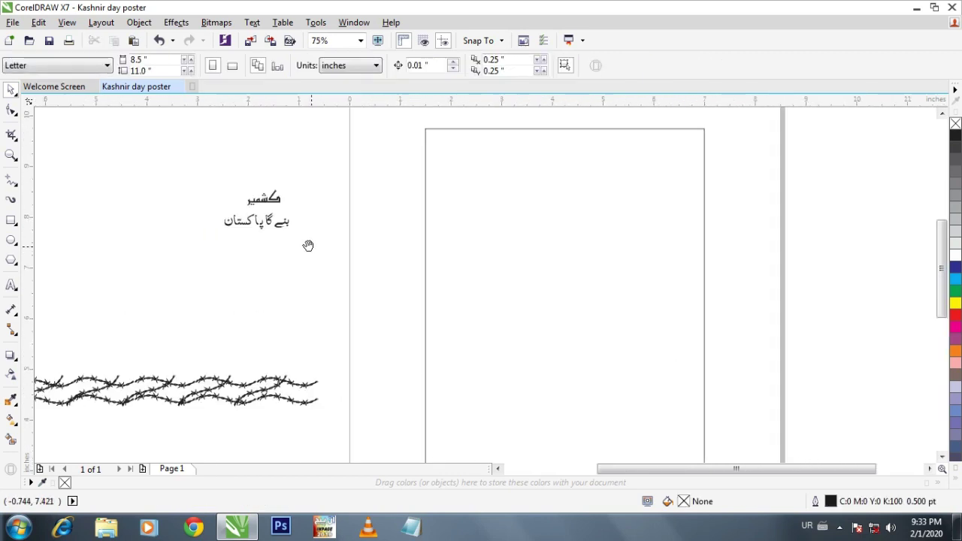
{"action": "left_click_drag", "start_coordinate": [296, 201], "coordinate": [527, 228]}
{"action": "scroll", "coordinate": [496, 253], "scroll_direction": "right", "scroll_amount": 1}
{"action": "scroll", "coordinate": [497, 253], "scroll_direction": "up", "scroll_amount": 2}
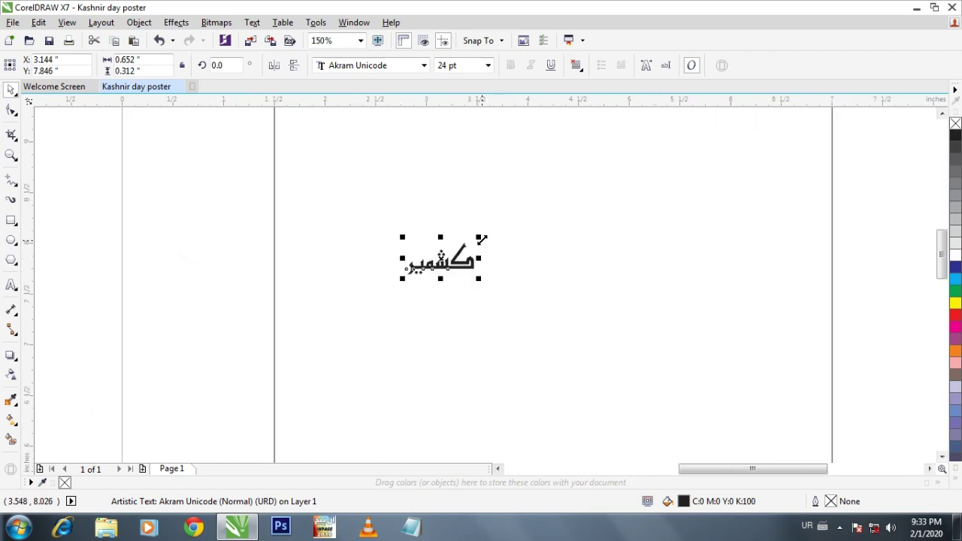
Enlarge the word "کشمیر" to about 4.7 inches wide and rotate it about 14.7 degrees counterclockwise
{"action": "scroll", "coordinate": [481, 239], "scroll_direction": "down", "scroll_amount": 1}
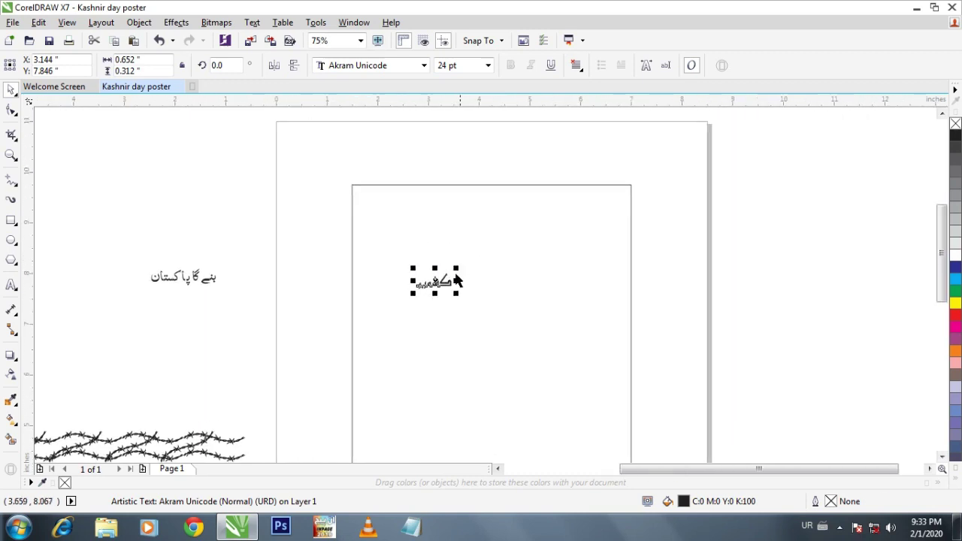
{"action": "left_click_drag", "start_coordinate": [457, 268], "coordinate": [615, 204]}
{"action": "left_click_drag", "start_coordinate": [581, 248], "coordinate": [530, 306]}
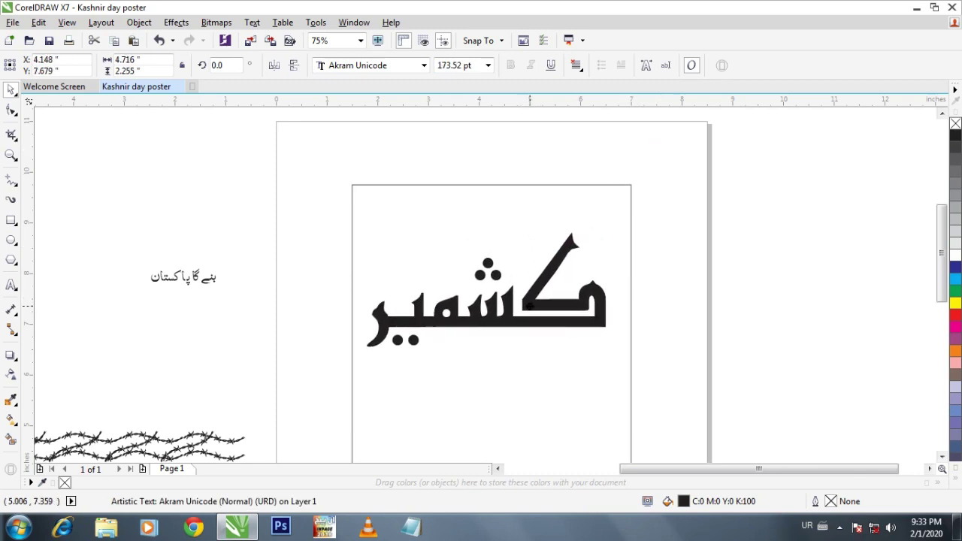
{"action": "left_click", "coordinate": [529, 305]}
{"action": "left_click_drag", "start_coordinate": [613, 349], "coordinate": [617, 319]}
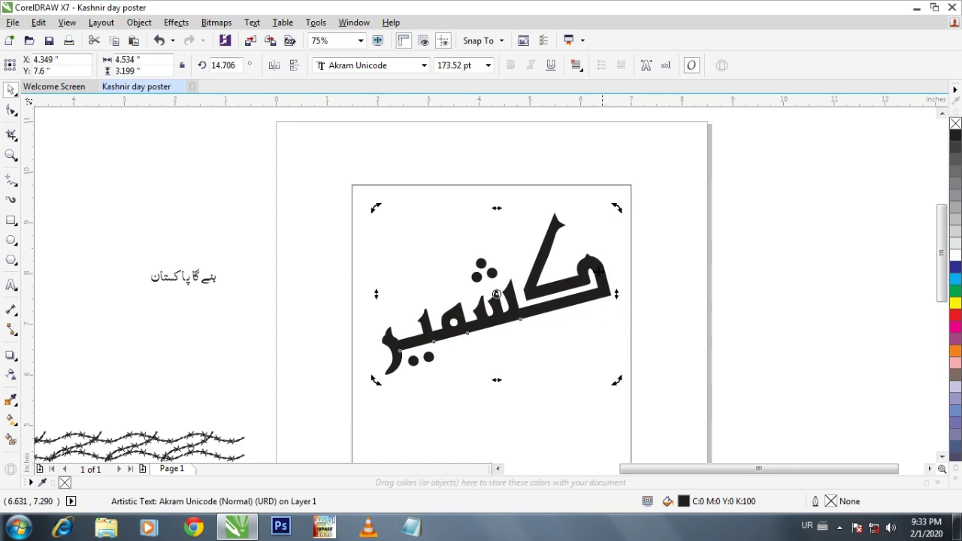
Scale and stretch the rotated word to about 5.48 by 4.16 inches, reaching the rectangle's top edge
{"action": "left_click", "coordinate": [590, 272]}
{"action": "left_click_drag", "start_coordinate": [616, 208], "coordinate": [635, 195]}
{"action": "left_click_drag", "start_coordinate": [377, 380], "coordinate": [354, 407]}
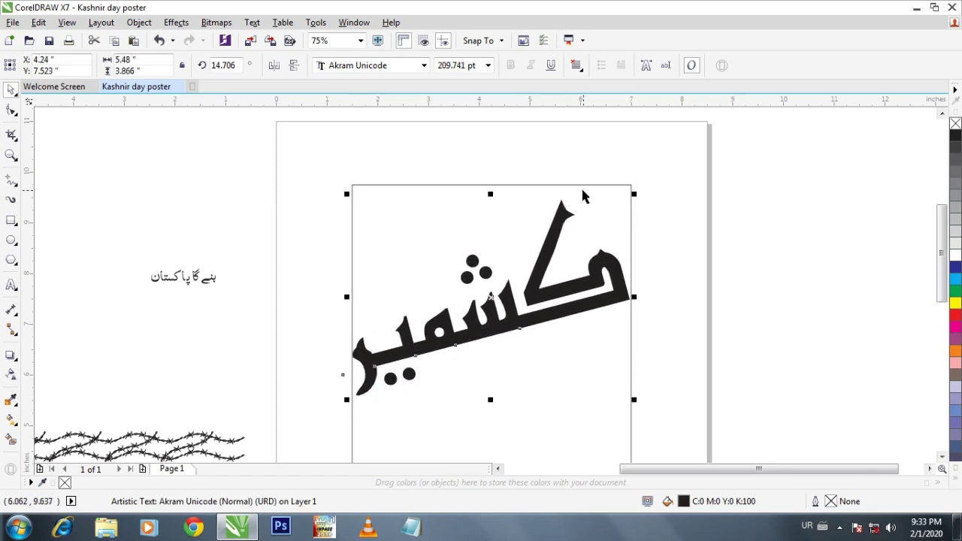
{"action": "left_click_drag", "start_coordinate": [492, 195], "coordinate": [491, 184]}
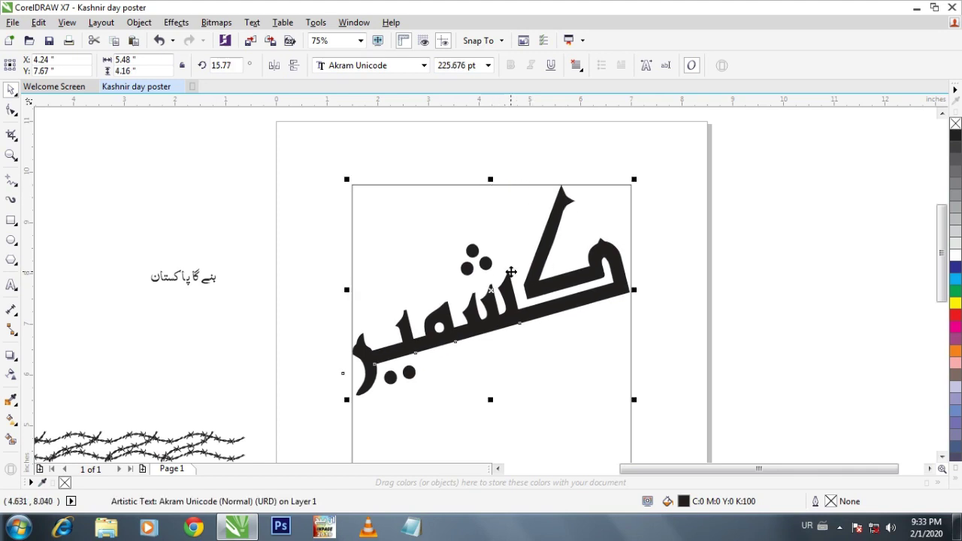
Centre the word "کشمیر" horizontally on the rectangle
{"action": "scroll", "coordinate": [511, 272], "scroll_direction": "up", "scroll_amount": 2}
{"action": "scroll", "coordinate": [407, 333], "scroll_direction": "down", "scroll_amount": 2}
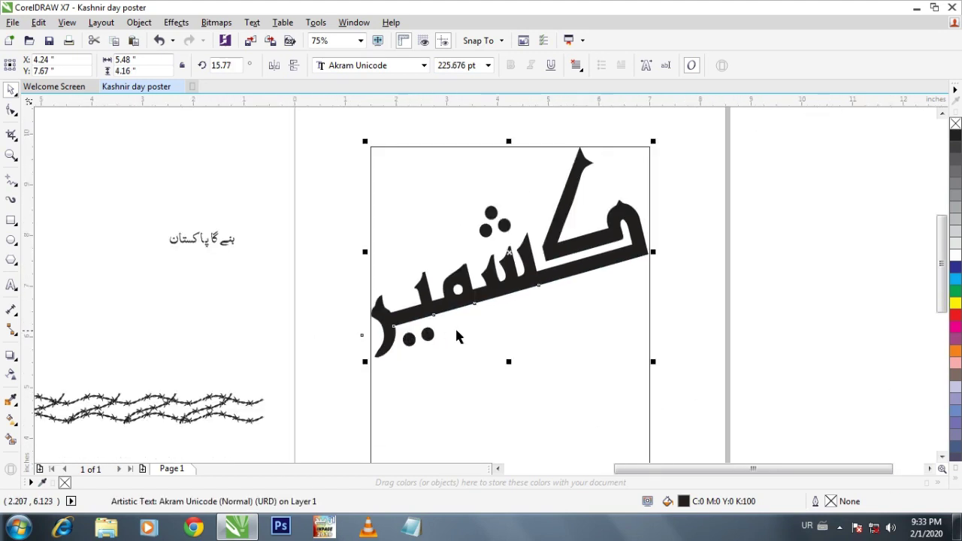
{"action": "left_click", "coordinate": [558, 335]}
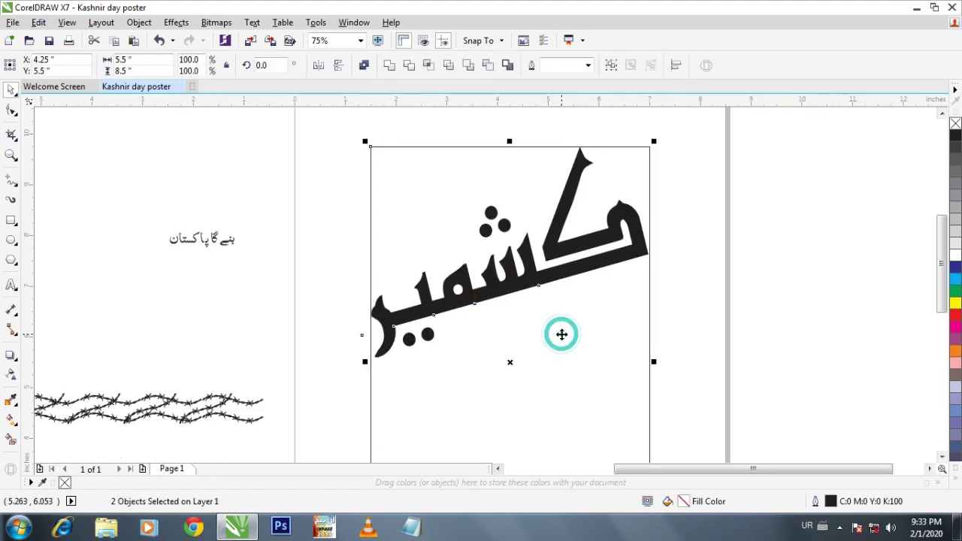
{"action": "left_click", "coordinate": [719, 299]}
Stretch both sides of the word "کشمیر" to the rectangle's edges, making it 5.5 inches wide
{"action": "scroll", "coordinate": [646, 266], "scroll_direction": "up", "scroll_amount": 10}
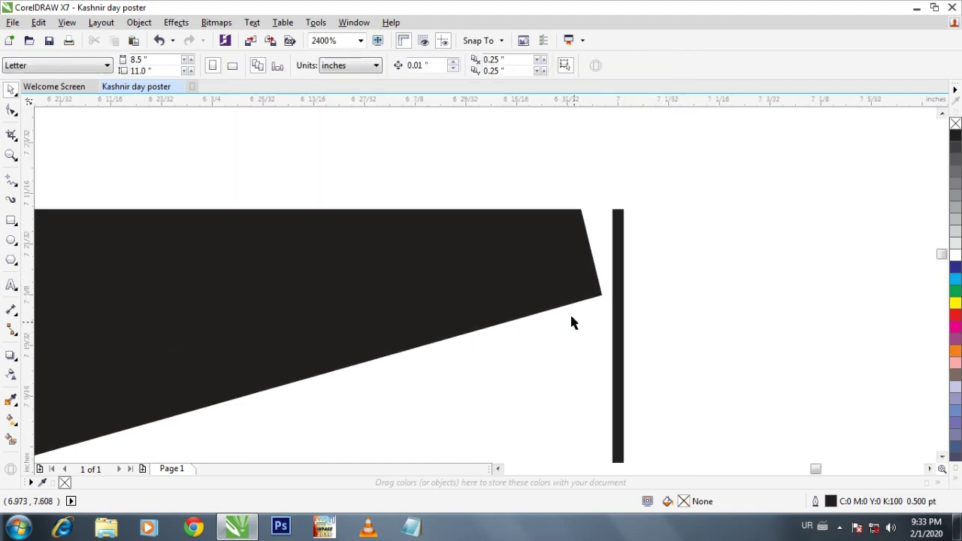
{"action": "left_click", "coordinate": [550, 286]}
{"action": "scroll", "coordinate": [550, 287], "scroll_direction": "down", "scroll_amount": 1}
{"action": "scroll", "coordinate": [565, 277], "scroll_direction": "up", "scroll_amount": 1}
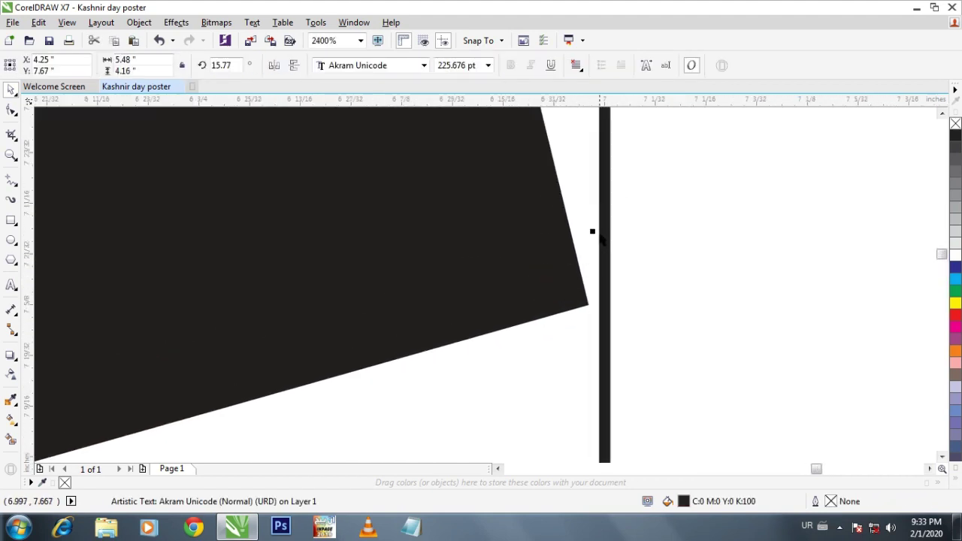
{"action": "left_click_drag", "start_coordinate": [594, 231], "coordinate": [599, 263]}
{"action": "scroll", "coordinate": [600, 263], "scroll_direction": "down", "scroll_amount": 6}
{"action": "scroll", "coordinate": [453, 298], "scroll_direction": "down", "scroll_amount": 1}
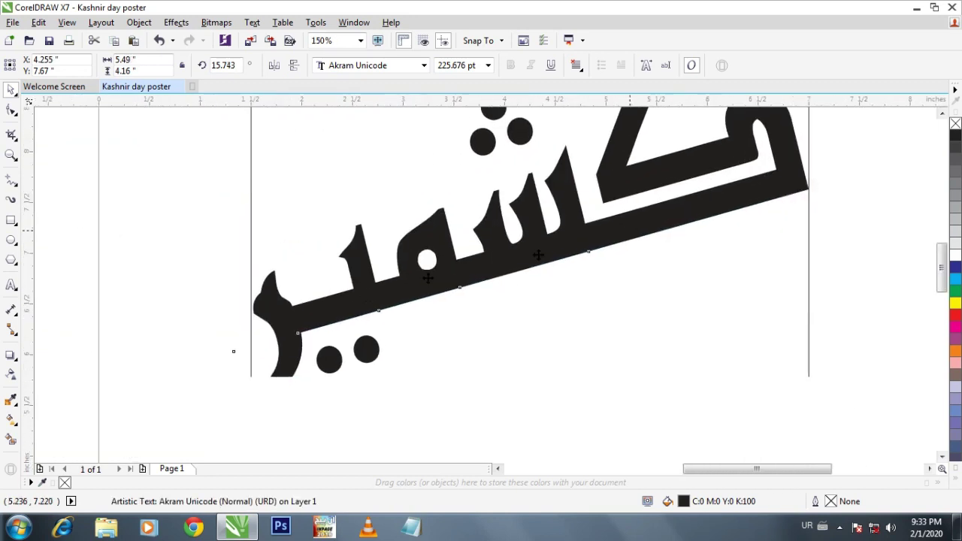
{"action": "scroll", "coordinate": [256, 395], "scroll_direction": "down", "scroll_amount": 1}
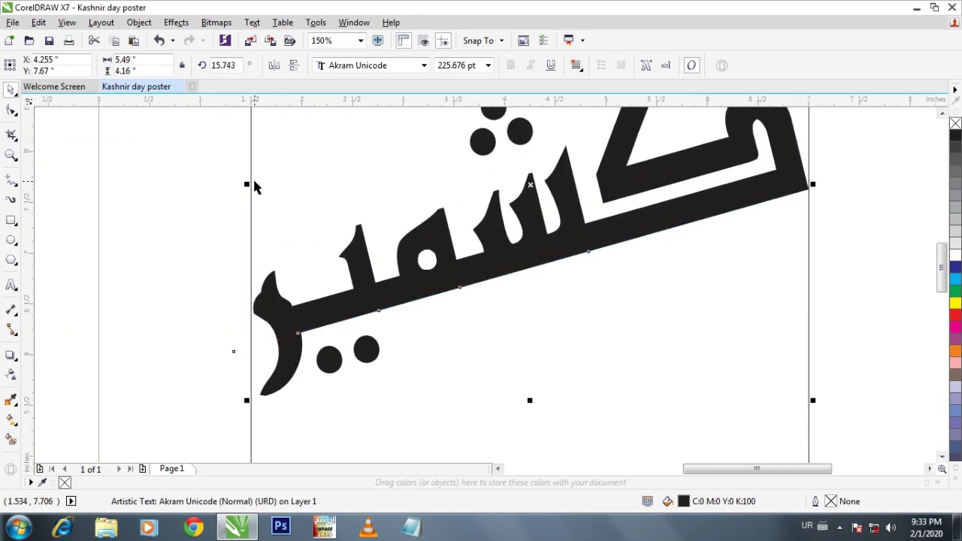
{"action": "left_click_drag", "start_coordinate": [248, 184], "coordinate": [246, 185]}
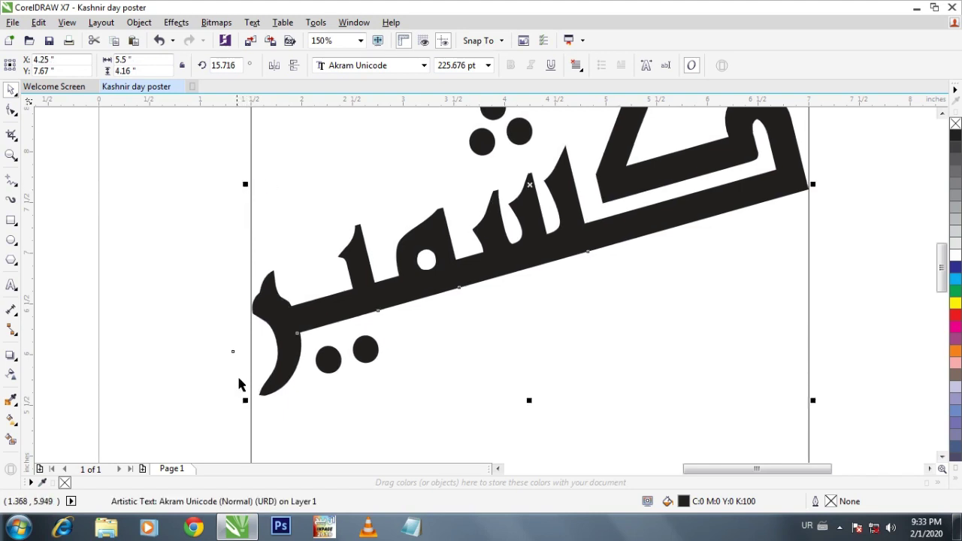
{"action": "scroll", "coordinate": [248, 376], "scroll_direction": "up", "scroll_amount": 4}
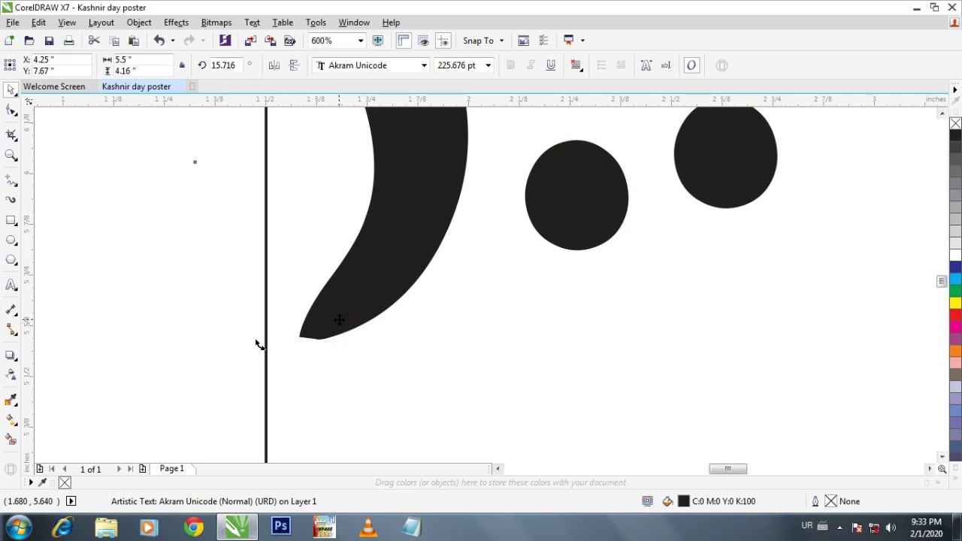
{"action": "scroll", "coordinate": [255, 344], "scroll_direction": "down", "scroll_amount": 5}
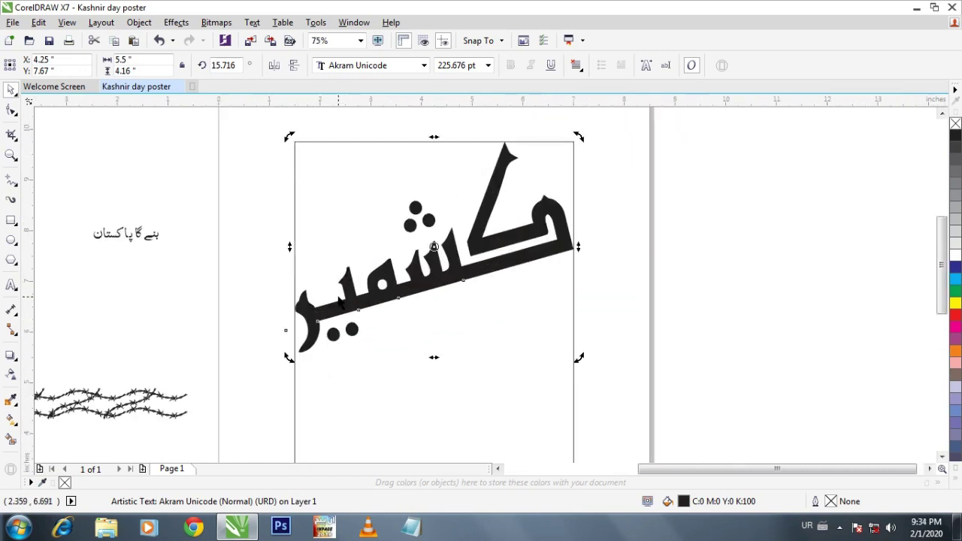
Try to convert the word "کشمیر" to paragraph text, and undo the conversion
{"action": "left_click", "coordinate": [340, 300]}
{"action": "right_click", "coordinate": [338, 308]}
{"action": "left_click", "coordinate": [330, 316]}
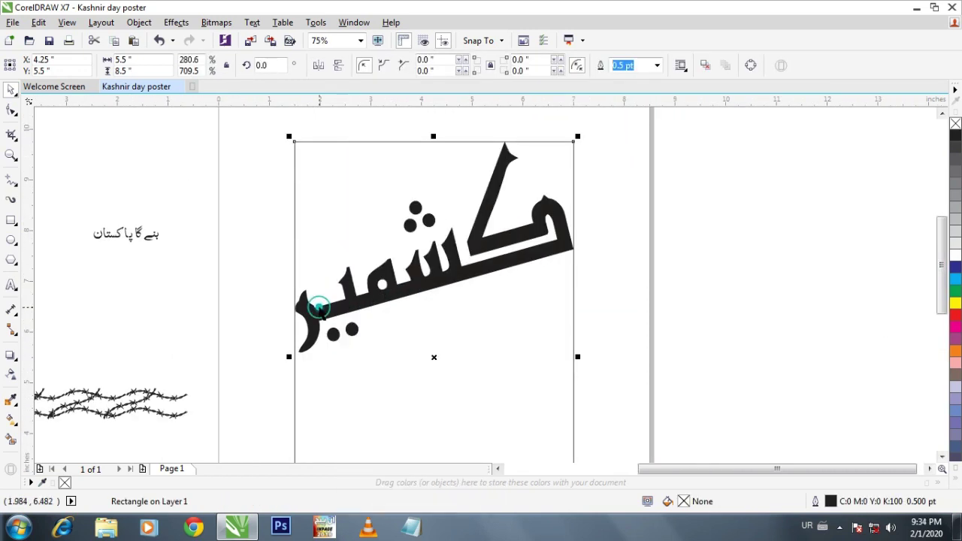
{"action": "left_click", "coordinate": [336, 320]}
{"action": "right_click", "coordinate": [336, 319]}
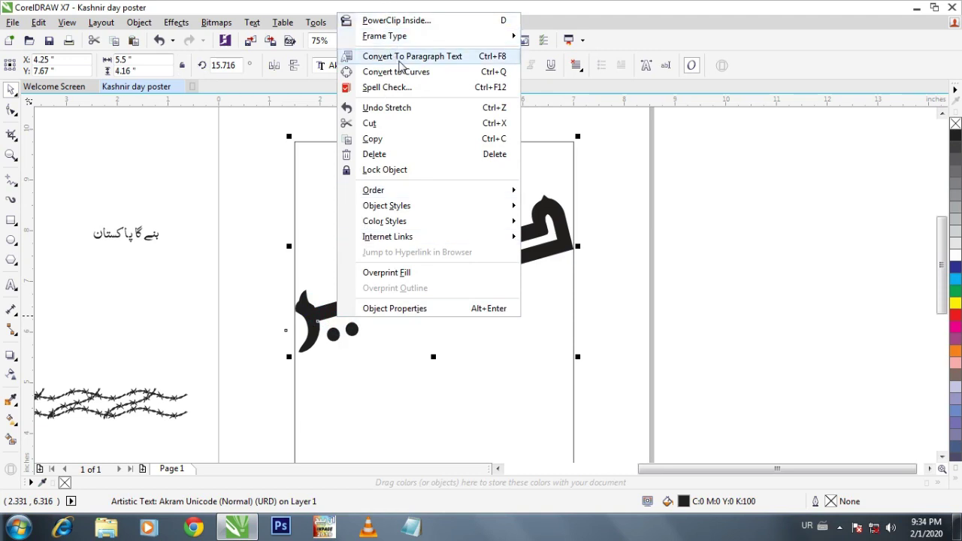
{"action": "left_click", "coordinate": [400, 57]}
{"action": "left_click", "coordinate": [400, 65]}
{"action": "left_click", "coordinate": [242, 150]}
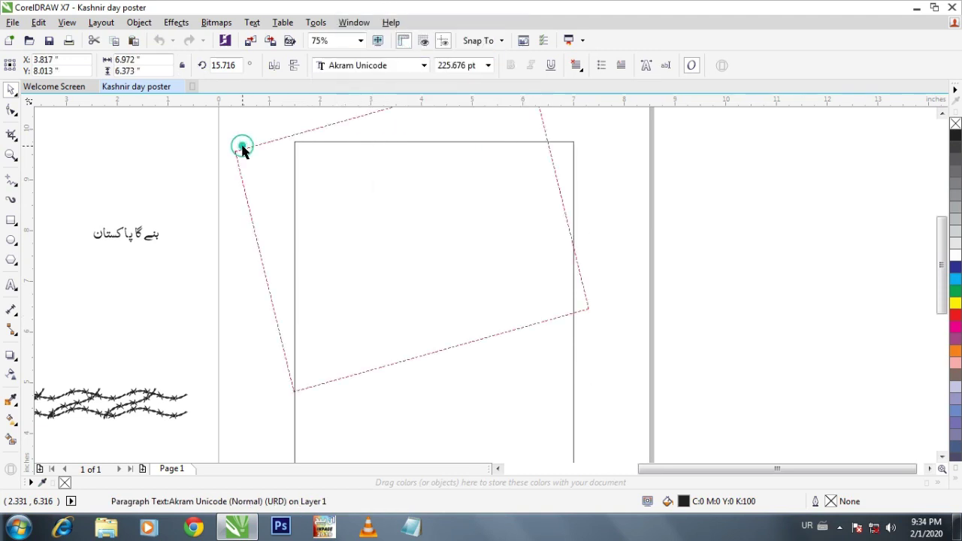
{"action": "key", "text": "ctrl+z"}
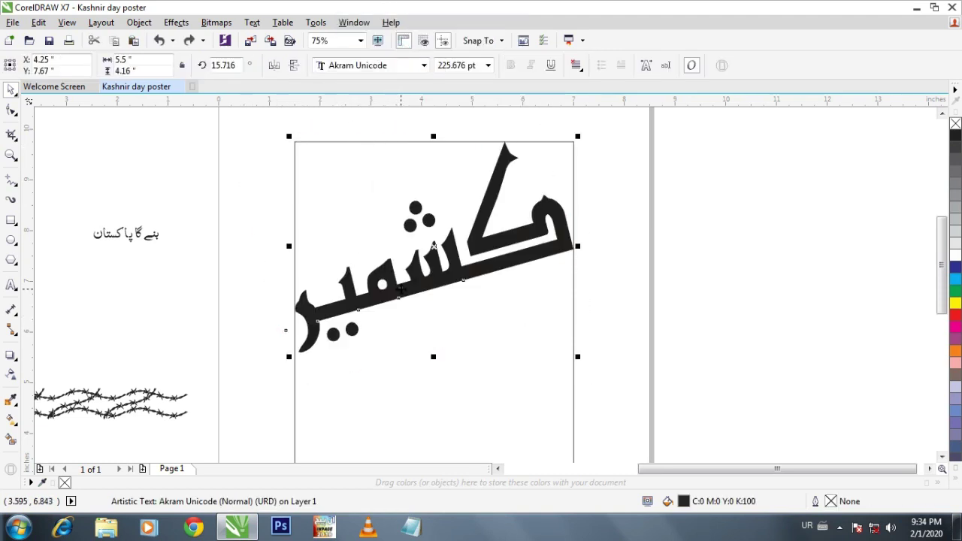
Convert the word "کشمیر" to curves and move the nodes at its lower tail tip onto the rectangle's left edge
{"action": "right_click", "coordinate": [404, 292]}
{"action": "left_click", "coordinate": [432, 267]}
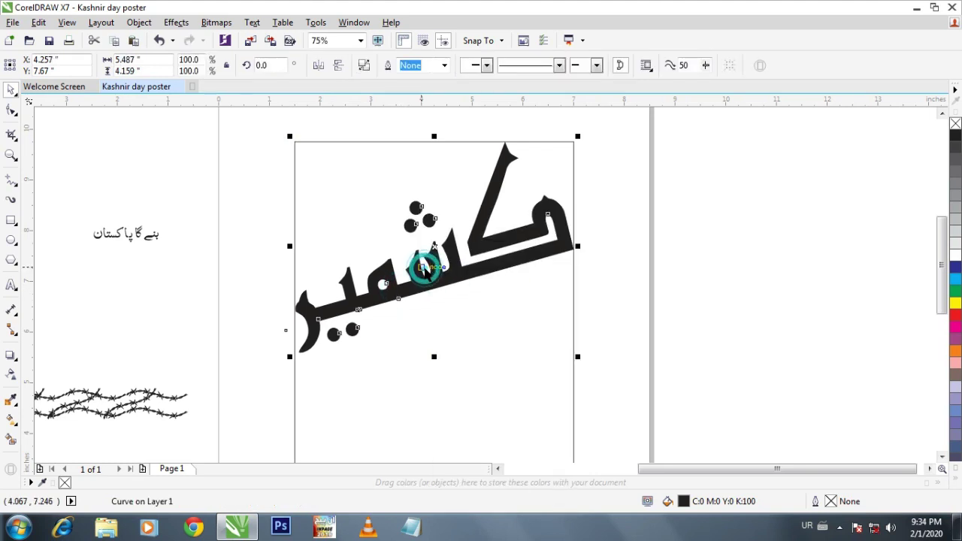
{"action": "scroll", "coordinate": [295, 342], "scroll_direction": "up", "scroll_amount": 4}
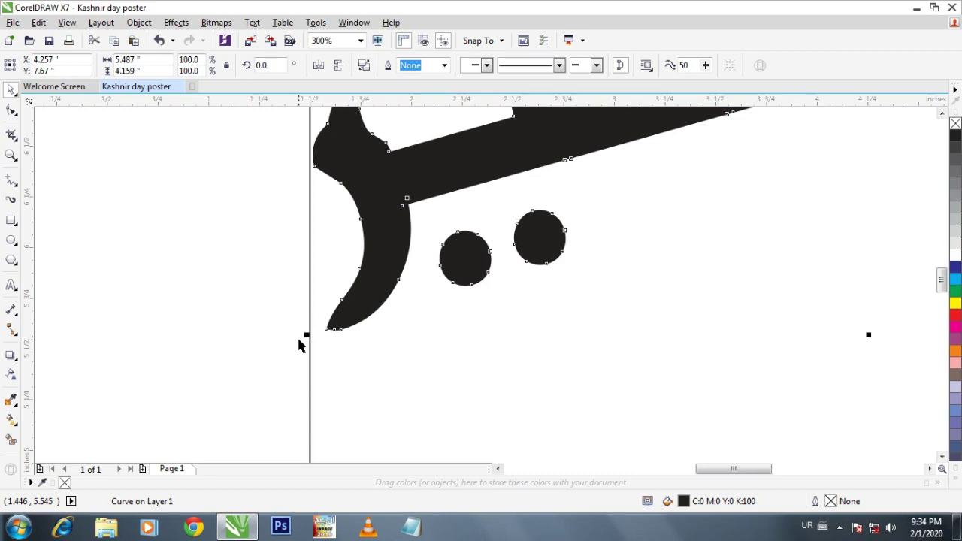
{"action": "key", "text": "F10"}
{"action": "left_click_drag", "start_coordinate": [271, 271], "coordinate": [367, 372]}
{"action": "left_click_drag", "start_coordinate": [257, 253], "coordinate": [412, 368]}
{"action": "left_click_drag", "start_coordinate": [330, 336], "coordinate": [312, 339]}
{"action": "left_click", "coordinate": [12, 90]}
Fill the word "کشمیر" with red (C0 M100 Y100 K0)
{"action": "left_click", "coordinate": [224, 222]}
{"action": "scroll", "coordinate": [224, 221], "scroll_direction": "down", "scroll_amount": 2}
{"action": "scroll", "coordinate": [243, 251], "scroll_direction": "down", "scroll_amount": 1}
{"action": "left_click_drag", "start_coordinate": [226, 188], "coordinate": [351, 216]}
{"action": "left_click", "coordinate": [448, 216]}
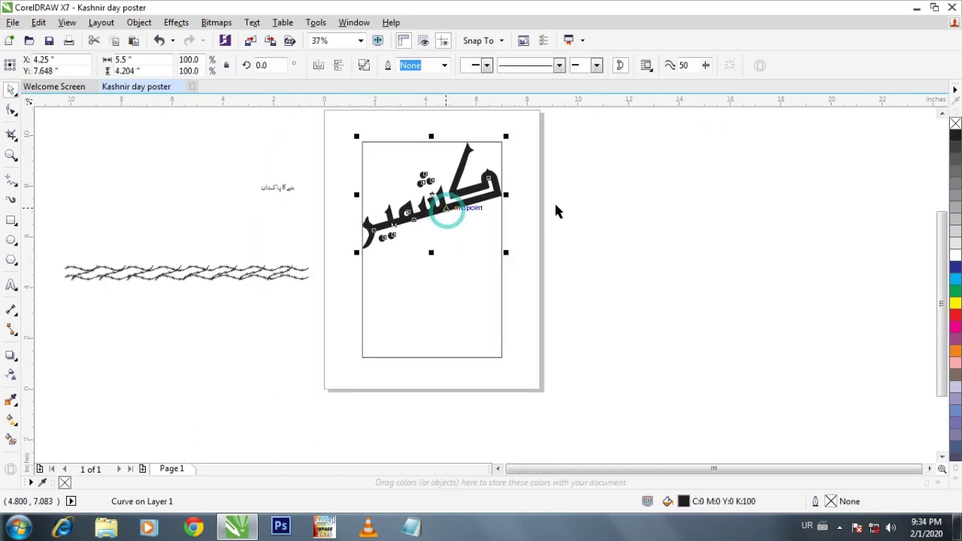
{"action": "left_click", "coordinate": [955, 315]}
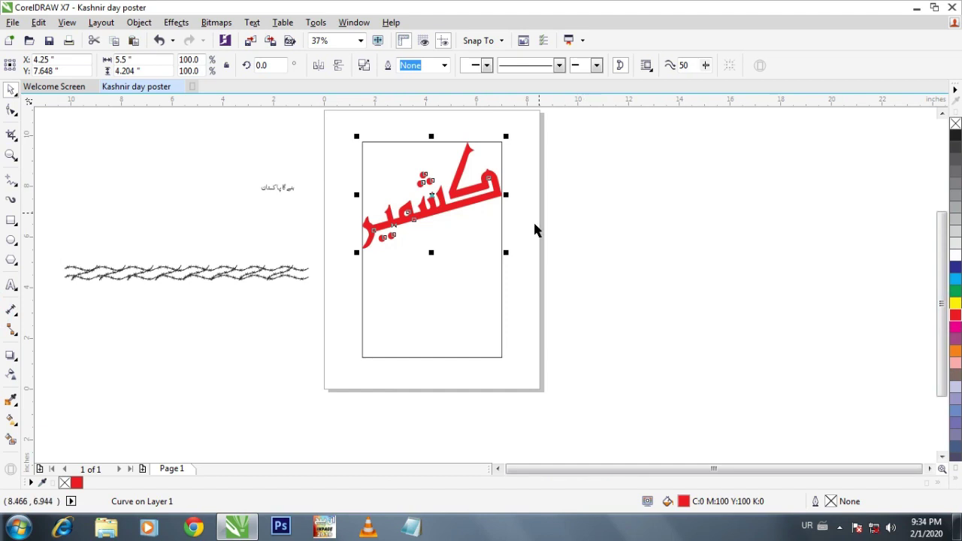
Create a shortened copy of the rectangle over its upper part, 5.5 by about 3.83 inches, and fill it with white
{"action": "left_click", "coordinate": [467, 297]}
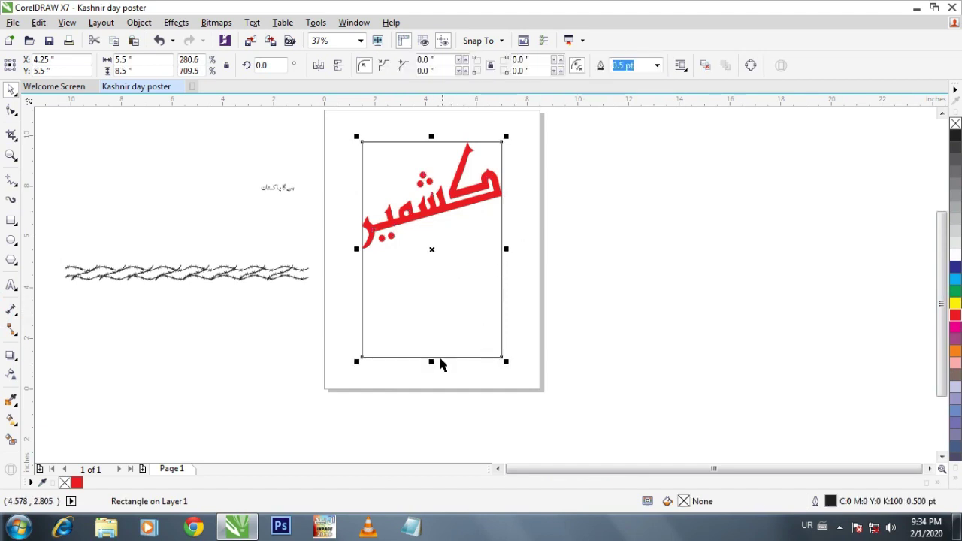
{"action": "left_click_drag", "start_coordinate": [433, 364], "coordinate": [441, 250]}
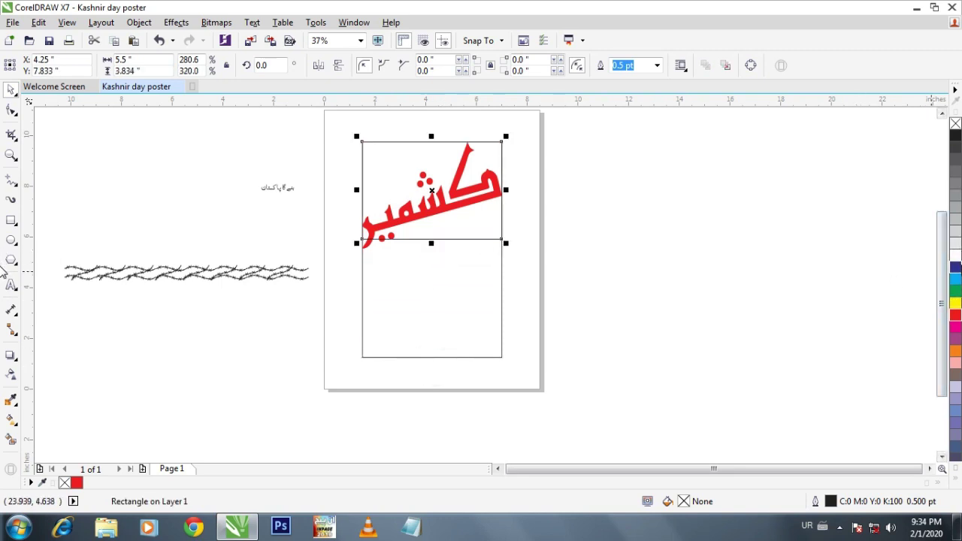
{"action": "left_click", "coordinate": [955, 258]}
{"action": "left_click", "coordinate": [873, 245]}
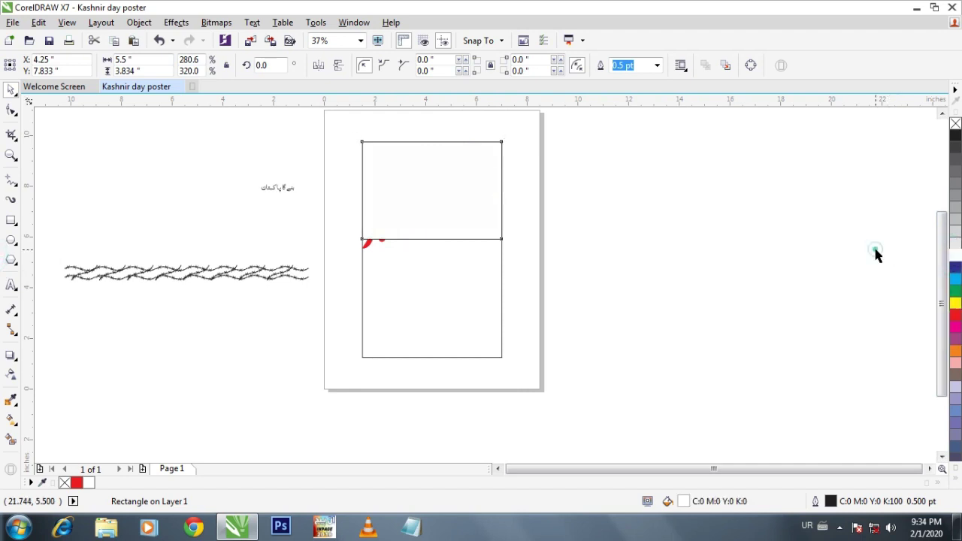
Fill the full-size 5.5 by 8.5 inch rectangle with black
{"action": "left_click", "coordinate": [425, 312]}
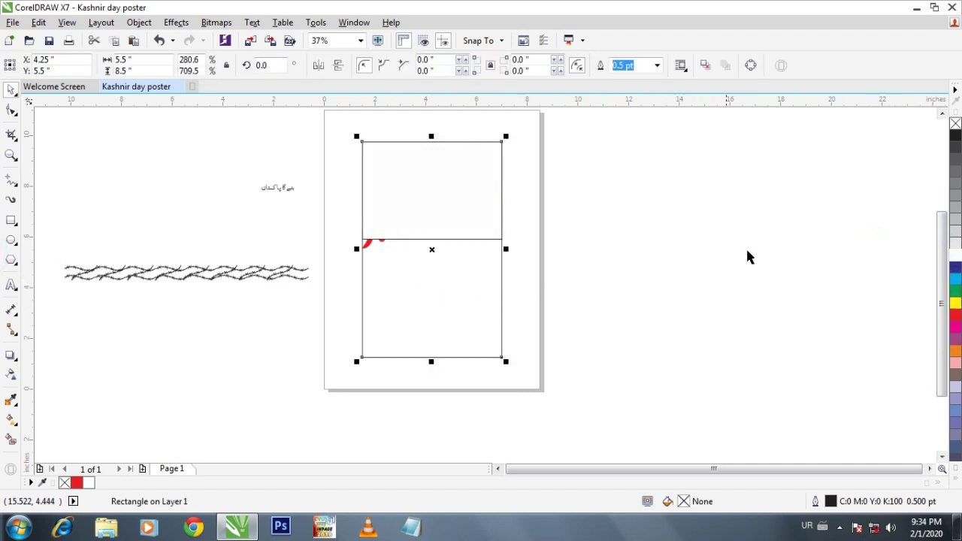
{"action": "left_click", "coordinate": [953, 136]}
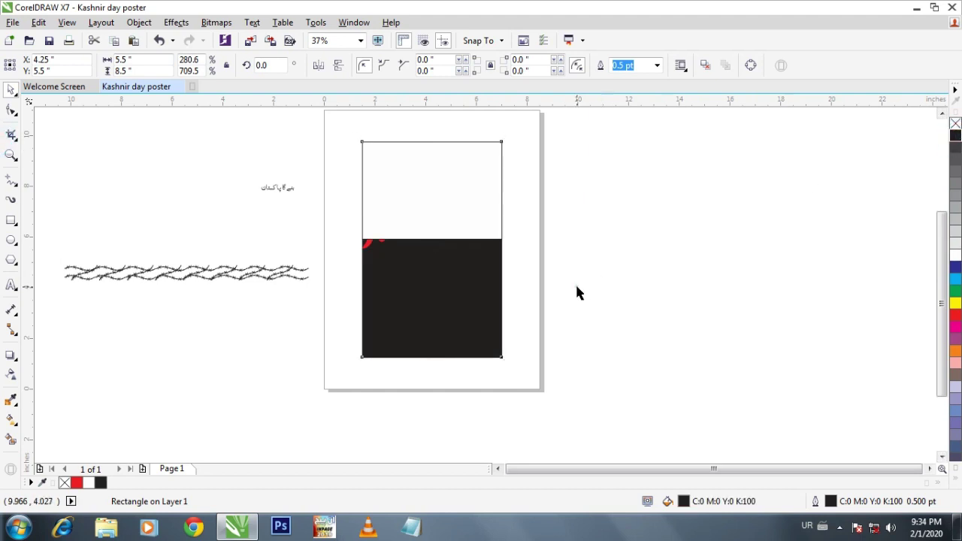
{"action": "left_click", "coordinate": [575, 288]}
Send the white rectangle to the back of the layer and bring it forward one level, between the black rectangle and the red word
{"action": "left_click", "coordinate": [440, 201]}
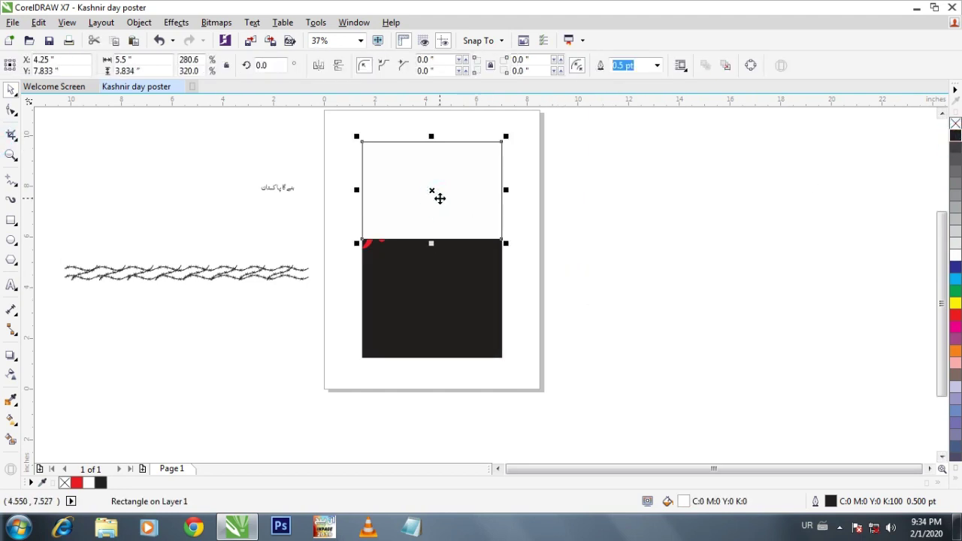
{"action": "right_click", "coordinate": [440, 198]}
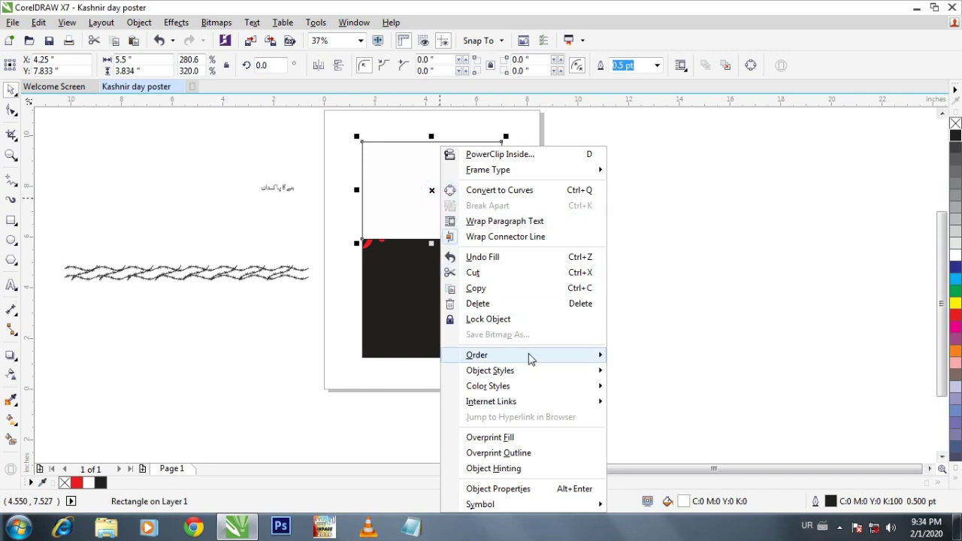
{"action": "mouse_move", "coordinate": [535, 359]}
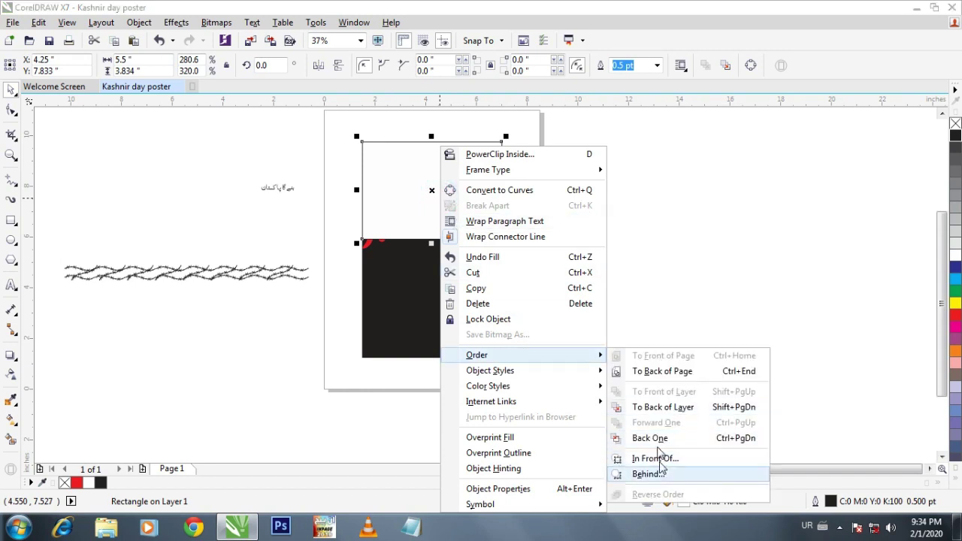
{"action": "left_click", "coordinate": [667, 409]}
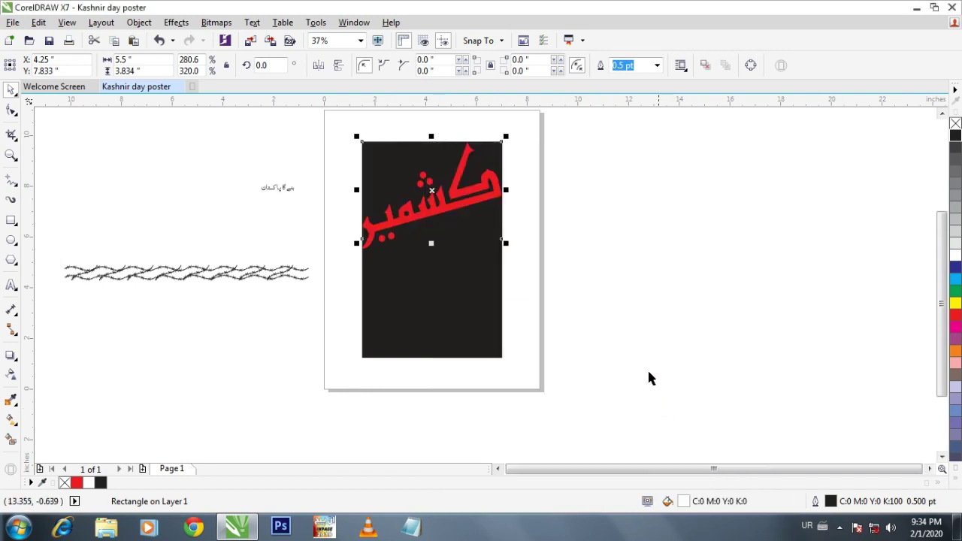
{"action": "key", "text": "ctrl+Page_Up"}
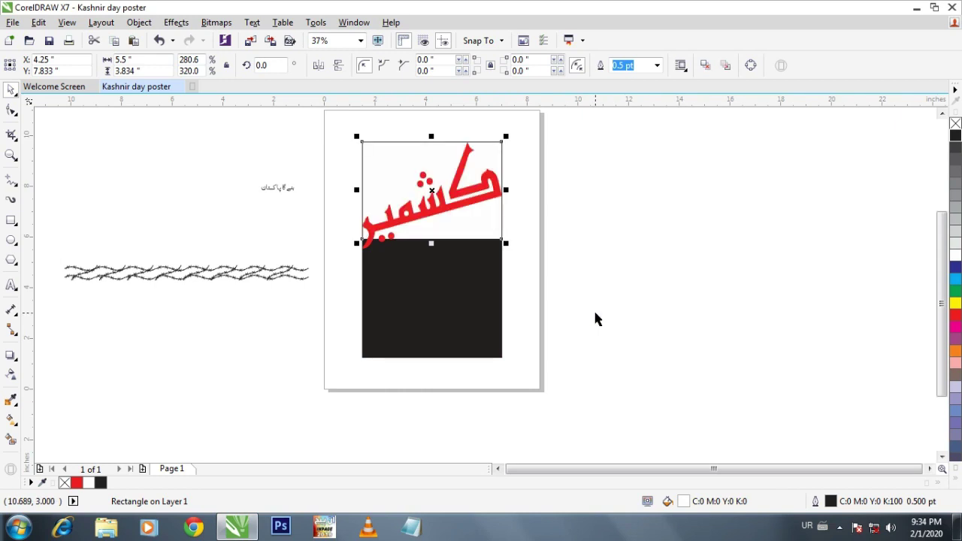
{"action": "left_click", "coordinate": [513, 329]}
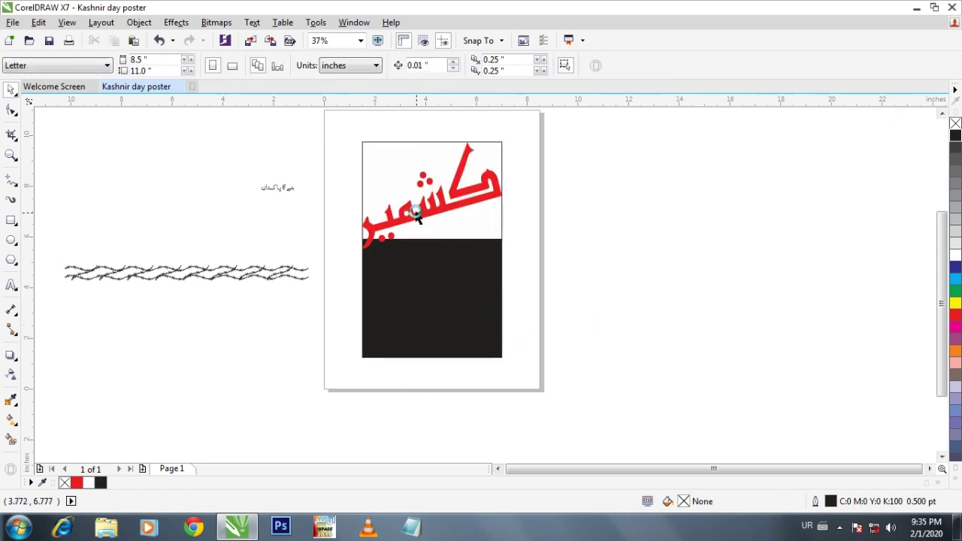
Convert the white rectangle to curves and move its lower-left corner node down to the tip of the word's tail
{"action": "scroll", "coordinate": [393, 200], "scroll_direction": "up", "scroll_amount": 4}
{"action": "left_click", "coordinate": [549, 307]}
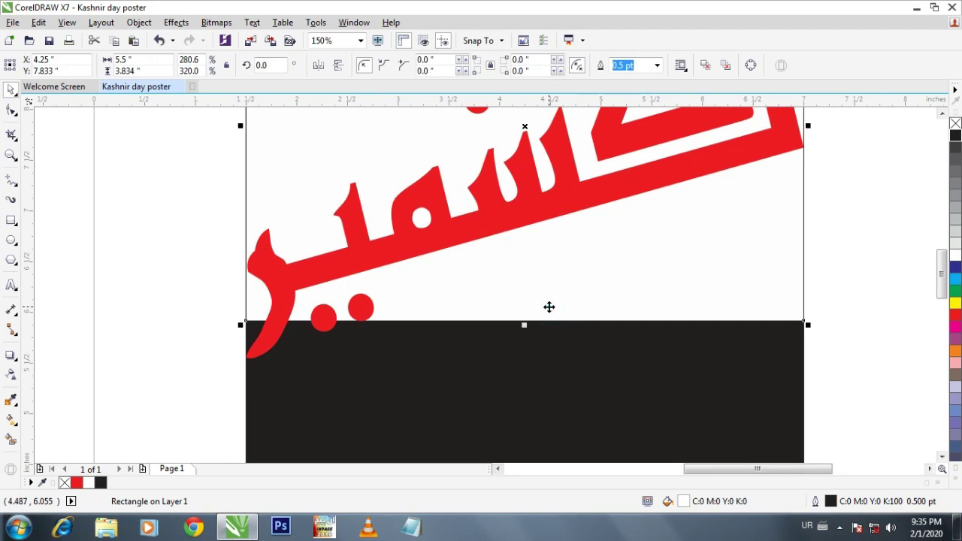
{"action": "right_click", "coordinate": [548, 307]}
{"action": "left_click", "coordinate": [572, 193]}
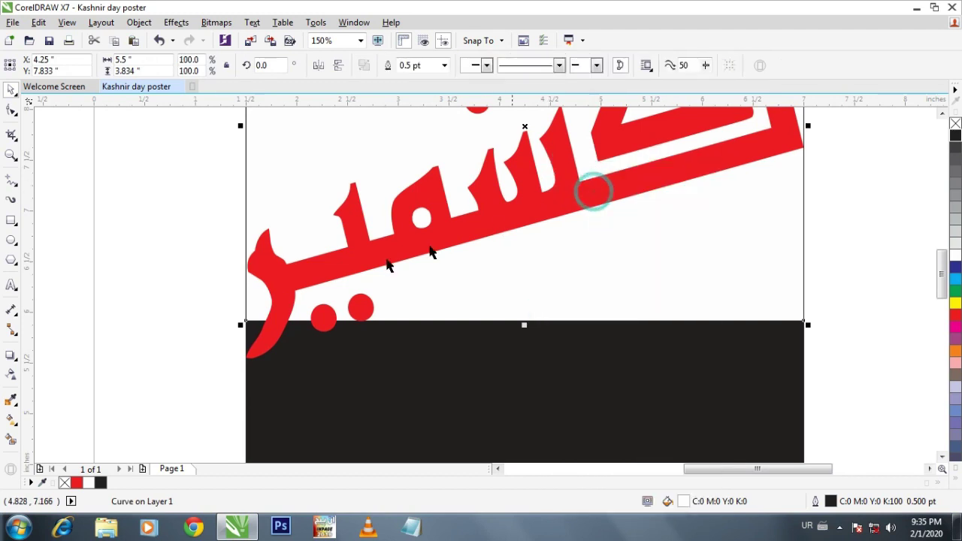
{"action": "left_click", "coordinate": [11, 110]}
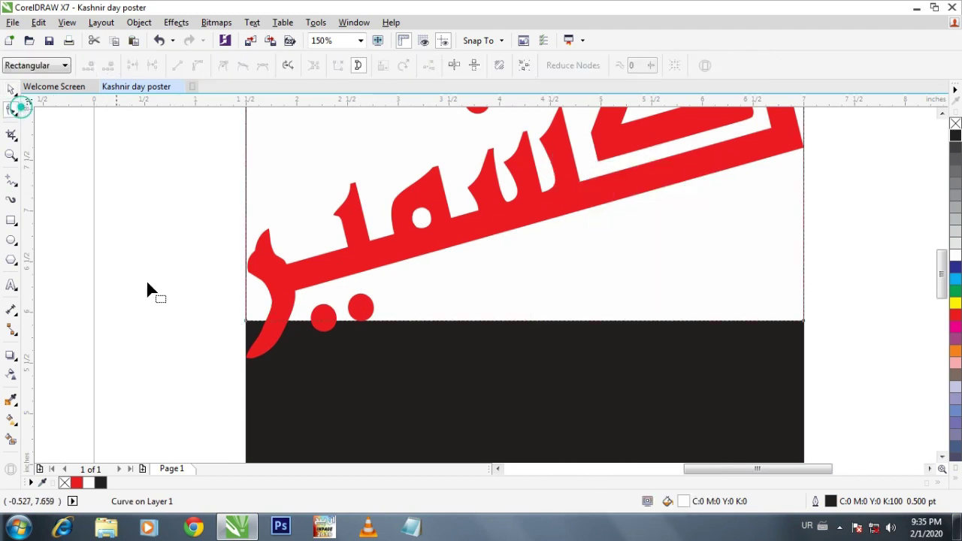
{"action": "left_click_drag", "start_coordinate": [245, 326], "coordinate": [248, 361]}
{"action": "left_click_drag", "start_coordinate": [248, 358], "coordinate": [250, 360]}
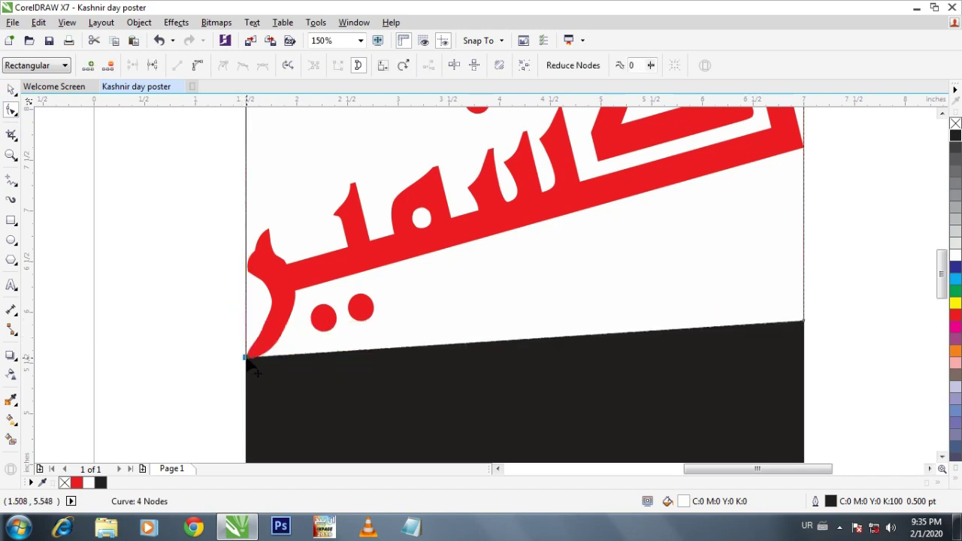
{"action": "scroll", "coordinate": [249, 360], "scroll_direction": "up", "scroll_amount": 5}
{"action": "scroll", "coordinate": [239, 359], "scroll_direction": "up", "scroll_amount": 2}
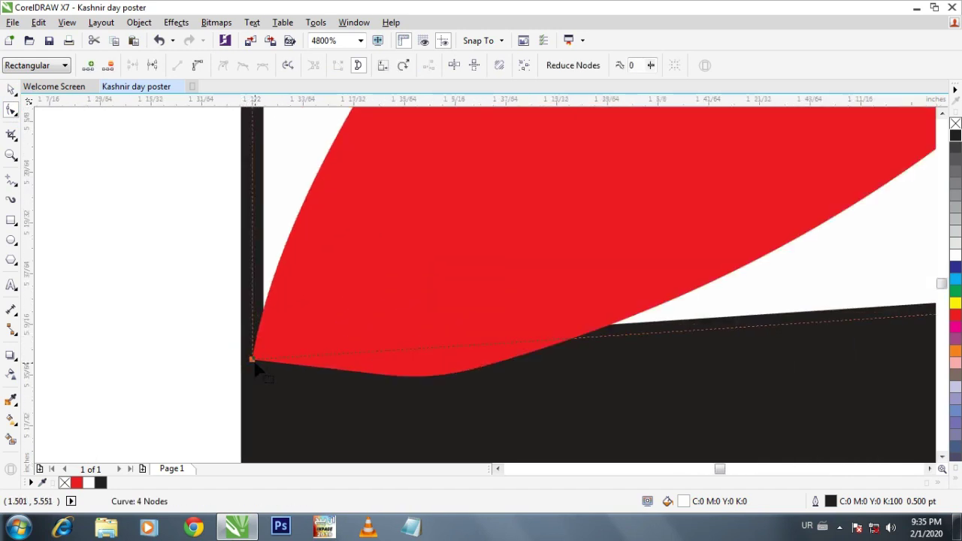
Add two nodes to the white shape's lower edge and place them behind the word's final letter, near its junction with the baseline
{"action": "scroll", "coordinate": [254, 362], "scroll_direction": "down", "scroll_amount": 4}
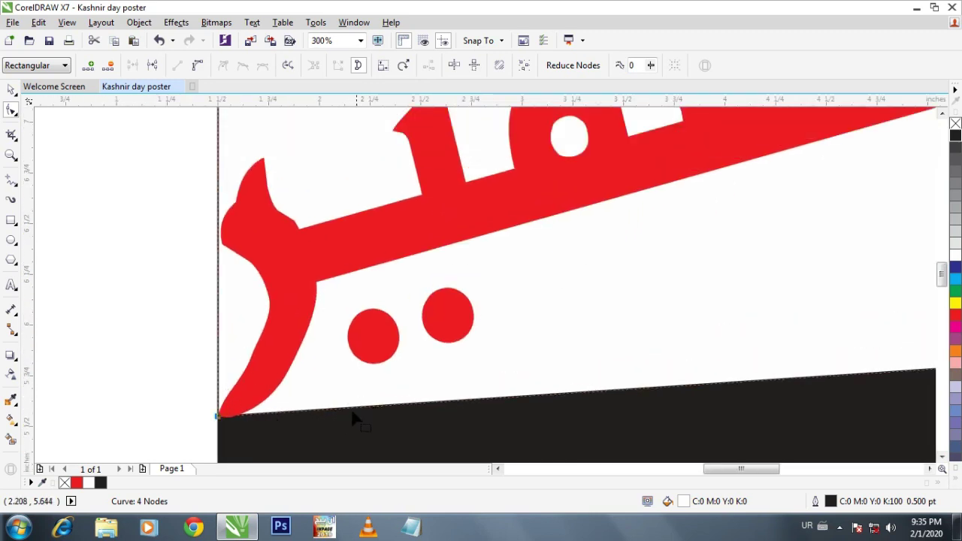
{"action": "left_click_drag", "start_coordinate": [343, 406], "coordinate": [330, 351]}
{"action": "key", "text": "ctrl+z"}
{"action": "double_click", "coordinate": [355, 409]}
{"action": "left_click_drag", "start_coordinate": [352, 406], "coordinate": [304, 299]}
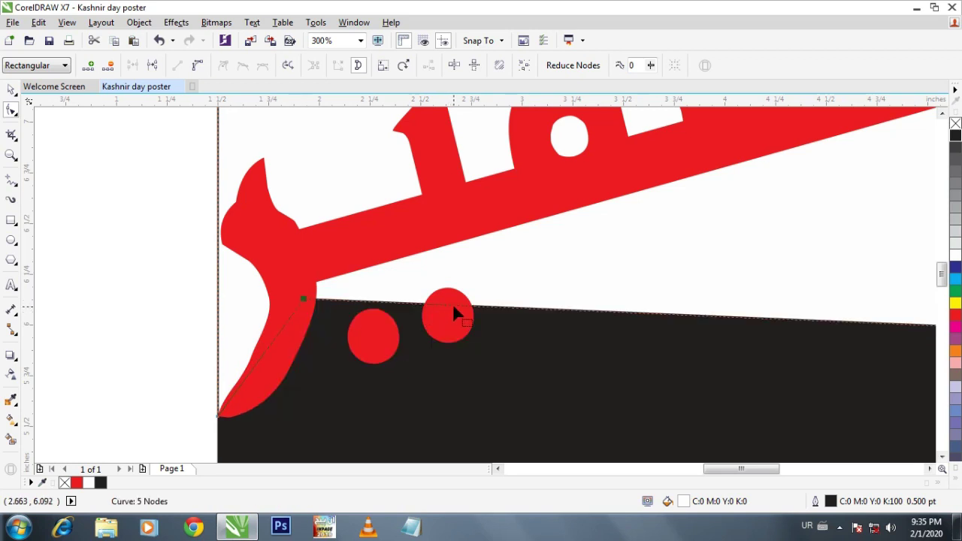
{"action": "double_click", "coordinate": [454, 308]}
{"action": "left_click_drag", "start_coordinate": [454, 307], "coordinate": [308, 258]}
Move the white shape's lower-right corner up behind the right end of the word so its edge follows the slanted baseline
{"action": "scroll", "coordinate": [460, 278], "scroll_direction": "down", "scroll_amount": 2}
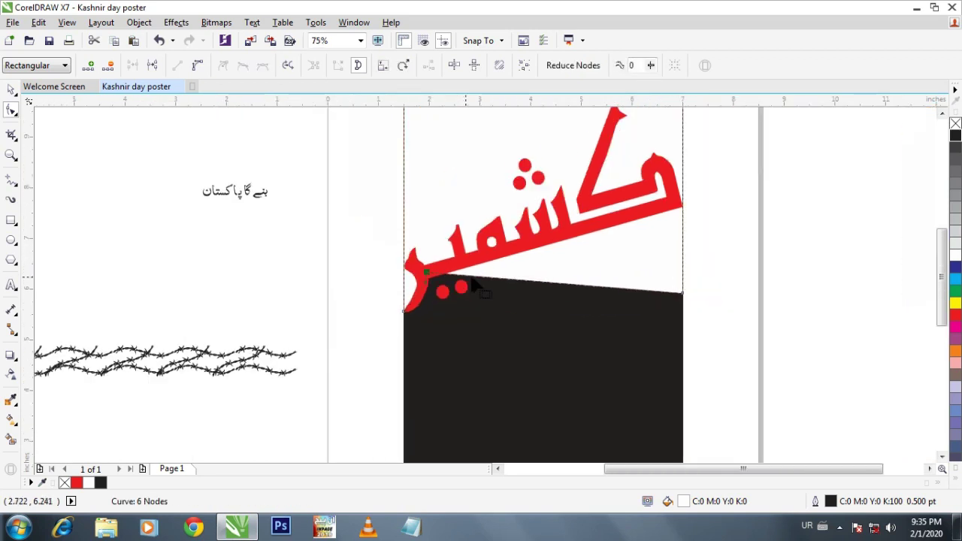
{"action": "left_click_drag", "start_coordinate": [606, 343], "coordinate": [606, 251]}
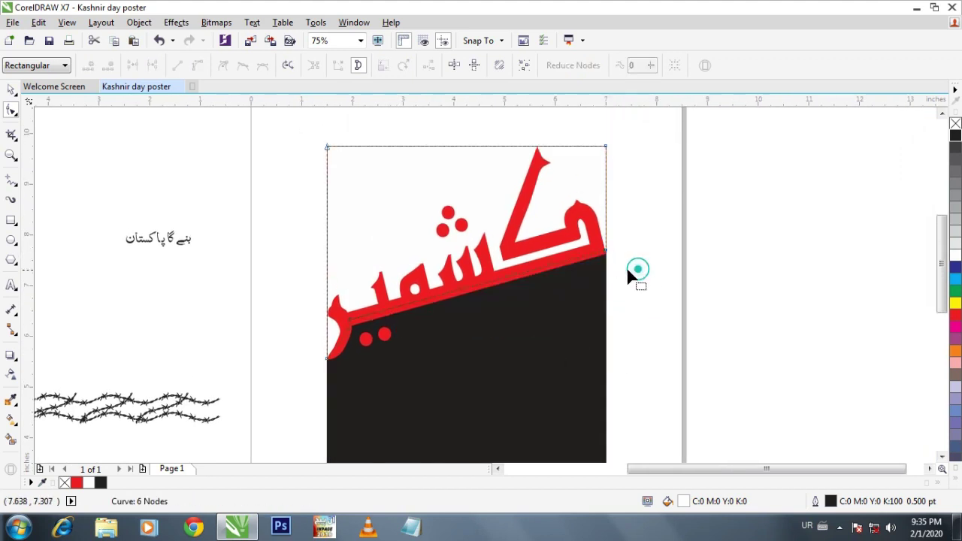
{"action": "left_click", "coordinate": [11, 88]}
{"action": "left_click", "coordinate": [157, 131]}
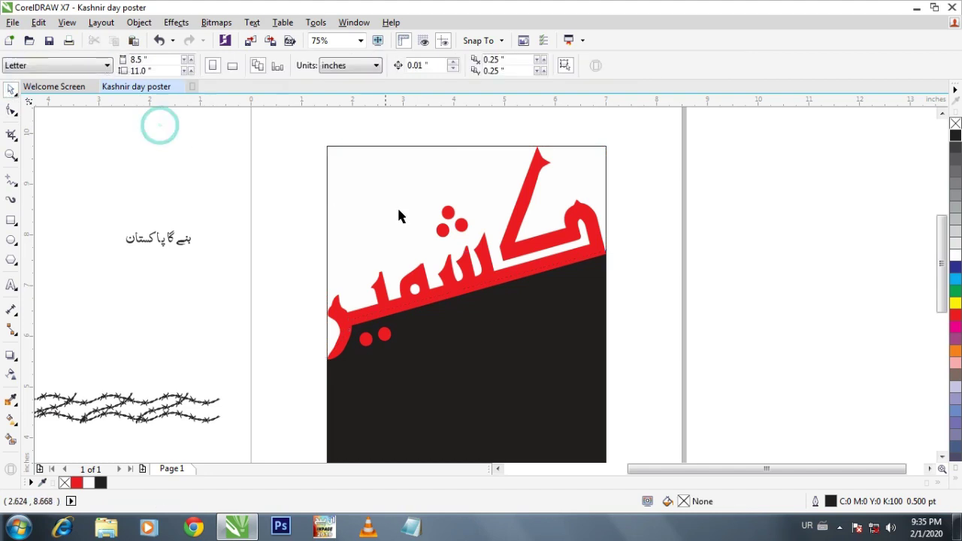
{"action": "scroll", "coordinate": [410, 299], "scroll_direction": "up", "scroll_amount": 1}
{"action": "scroll", "coordinate": [403, 299], "scroll_direction": "down", "scroll_amount": 1}
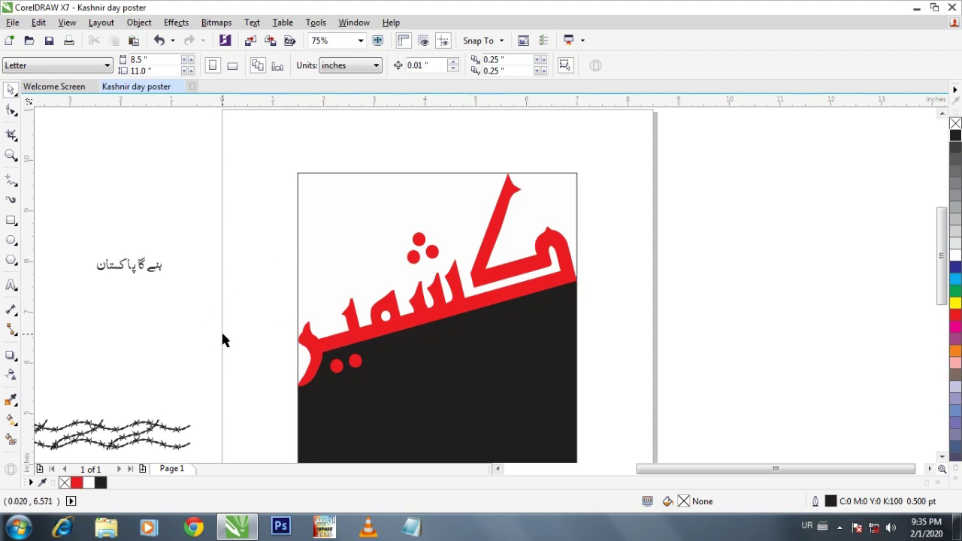
Open the Kashmir Day folder on the desktop and bring the photo 371200_42048968 into the CorelDRAW poster
{"action": "left_click", "coordinate": [917, 7]}
{"action": "double_click", "coordinate": [714, 248]}
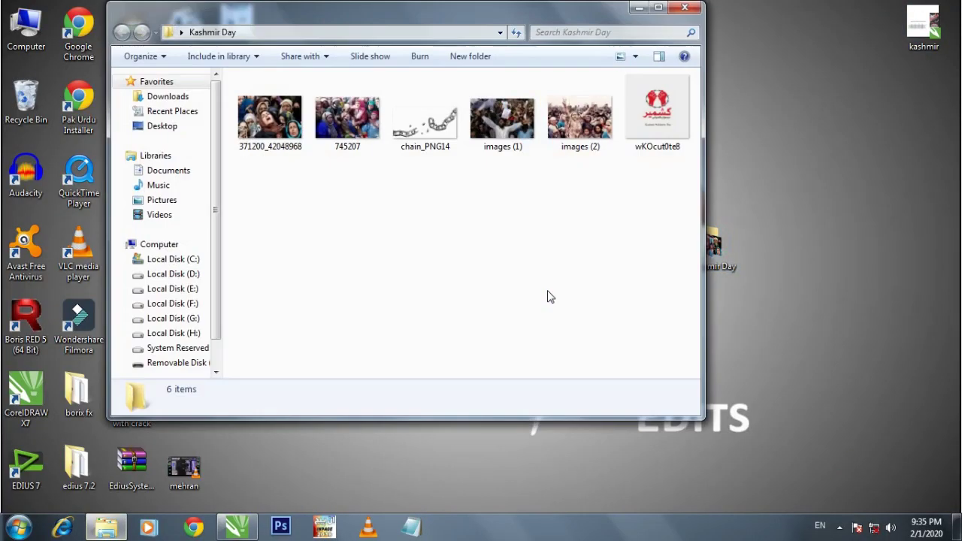
{"action": "left_click", "coordinate": [659, 7]}
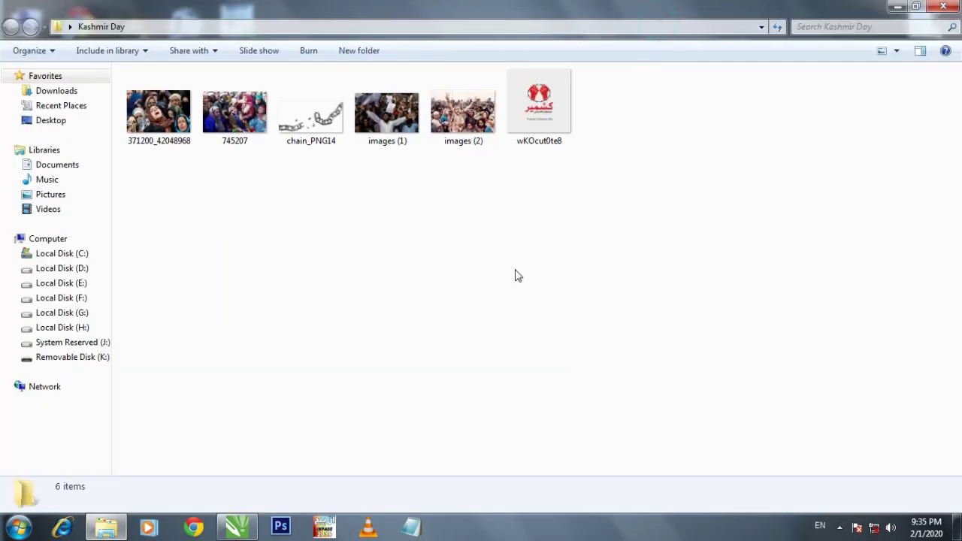
{"action": "scroll", "coordinate": [470, 233], "scroll_direction": "up", "scroll_amount": 3, "text": "ctrl"}
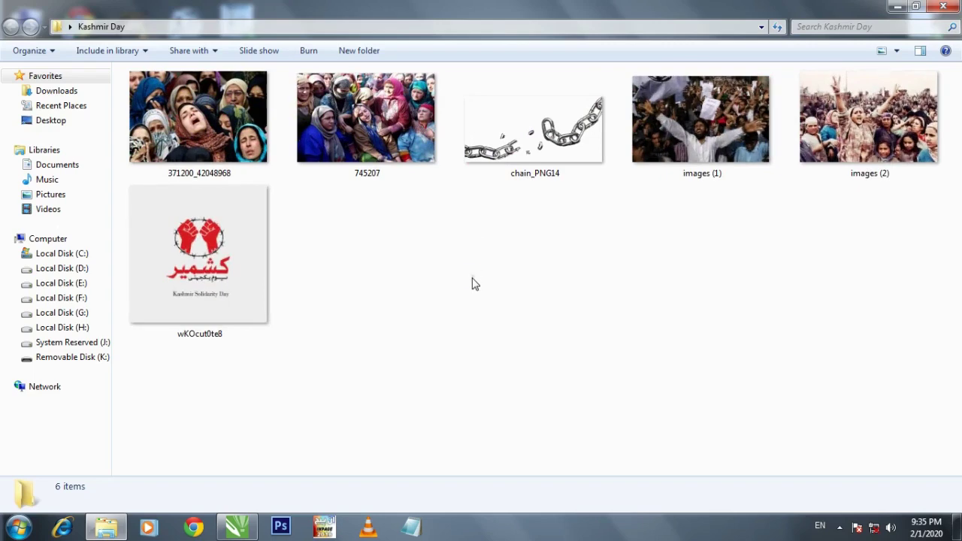
{"action": "left_click_drag", "start_coordinate": [199, 120], "coordinate": [339, 328]}
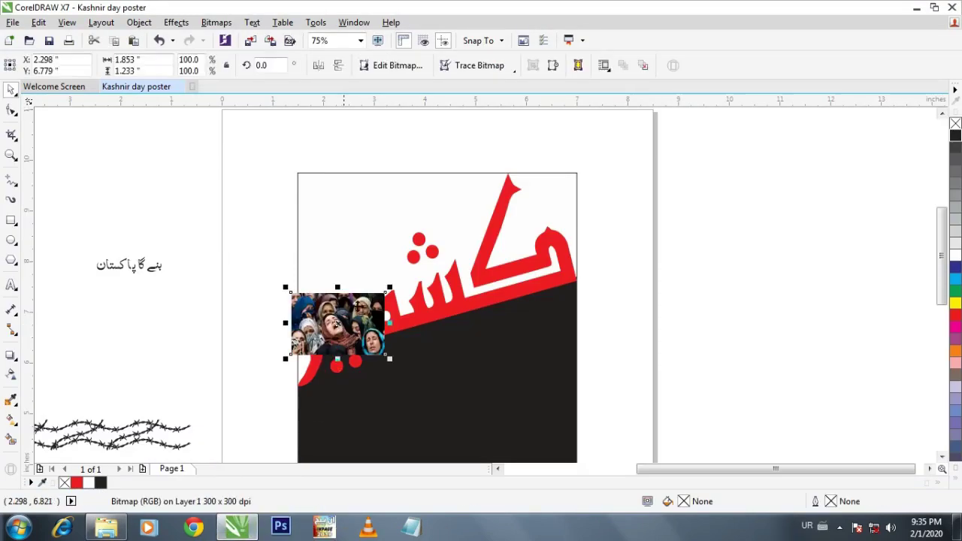
Enlarge the imported photo to about 3.92 by 2.61 inches and convert it to a bitmap
{"action": "left_click_drag", "start_coordinate": [394, 293], "coordinate": [451, 248]}
{"action": "left_click", "coordinate": [217, 22]}
{"action": "left_click", "coordinate": [233, 36]}
{"action": "left_click", "coordinate": [436, 337]}
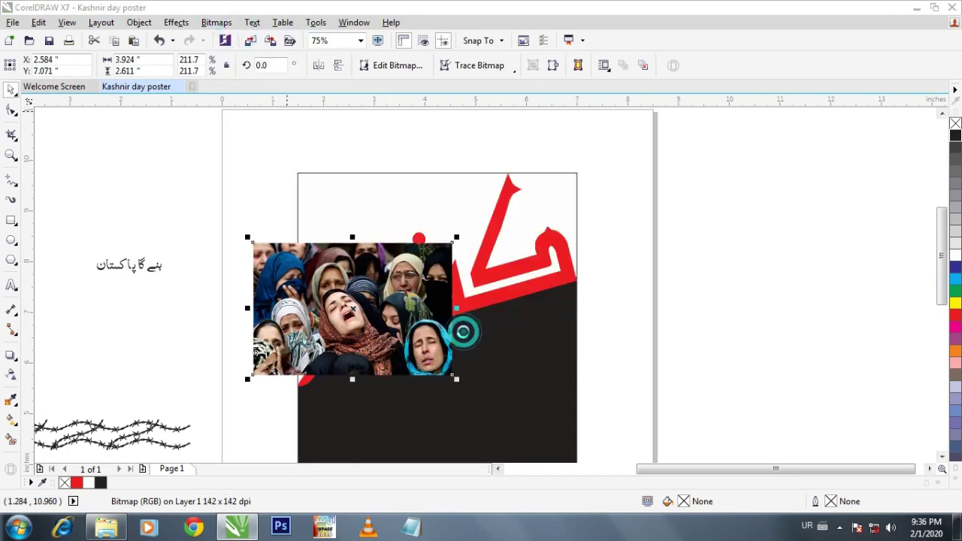
Move the crowd photo over the poster's upper part and enlarge it to about 5.88 by 3.91 inches, covering the poster's full width
{"action": "left_click_drag", "start_coordinate": [399, 329], "coordinate": [436, 254]}
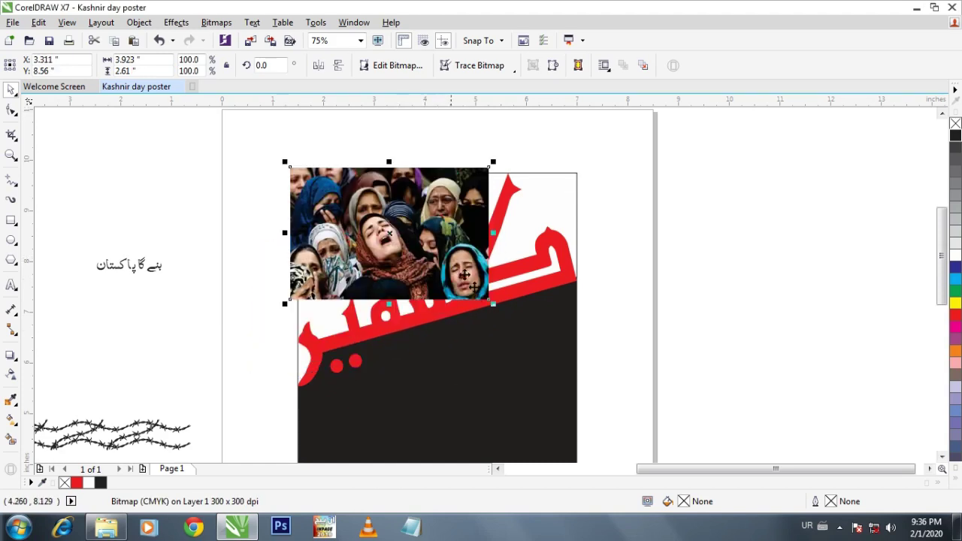
{"action": "mouse_move", "coordinate": [492, 301]}
{"action": "left_mouse_down"}
{"action": "mouse_move", "coordinate": [514, 316]}
{"action": "mouse_move", "coordinate": [485, 286]}
{"action": "left_mouse_up"}
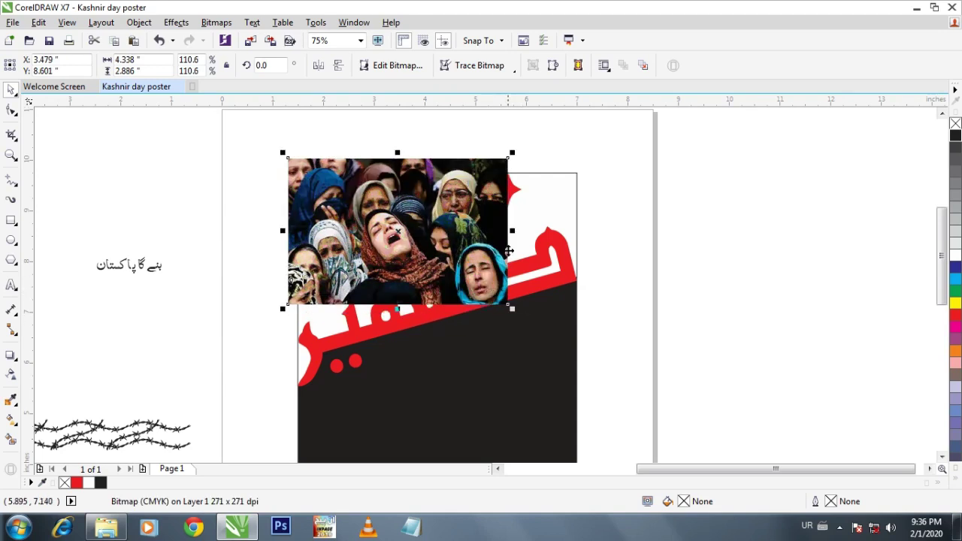
{"action": "left_click_drag", "start_coordinate": [513, 152], "coordinate": [604, 139]}
{"action": "left_click_drag", "start_coordinate": [517, 225], "coordinate": [507, 246]}
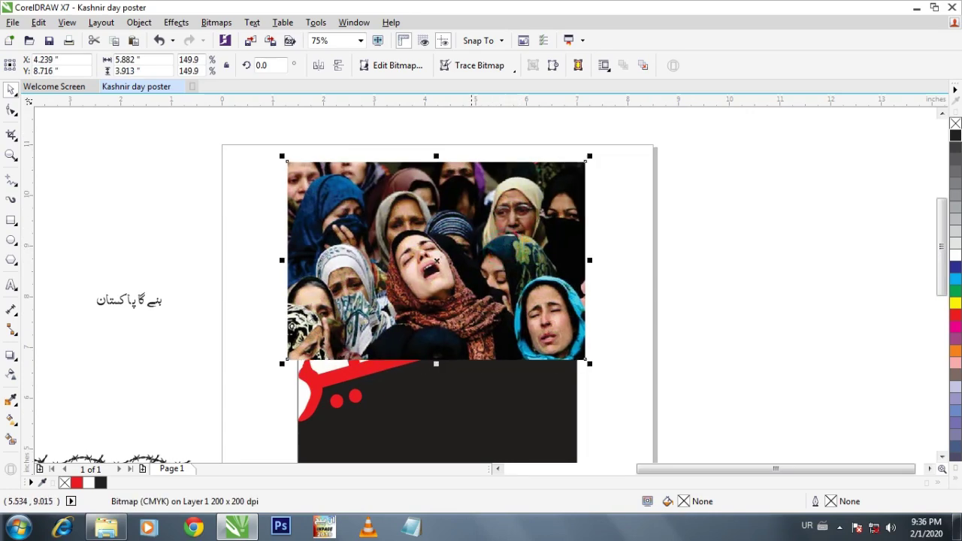
PowerClip the crowd photo inside the white shape behind the red title
{"action": "right_click", "coordinate": [441, 229]}
{"action": "left_click", "coordinate": [466, 130]}
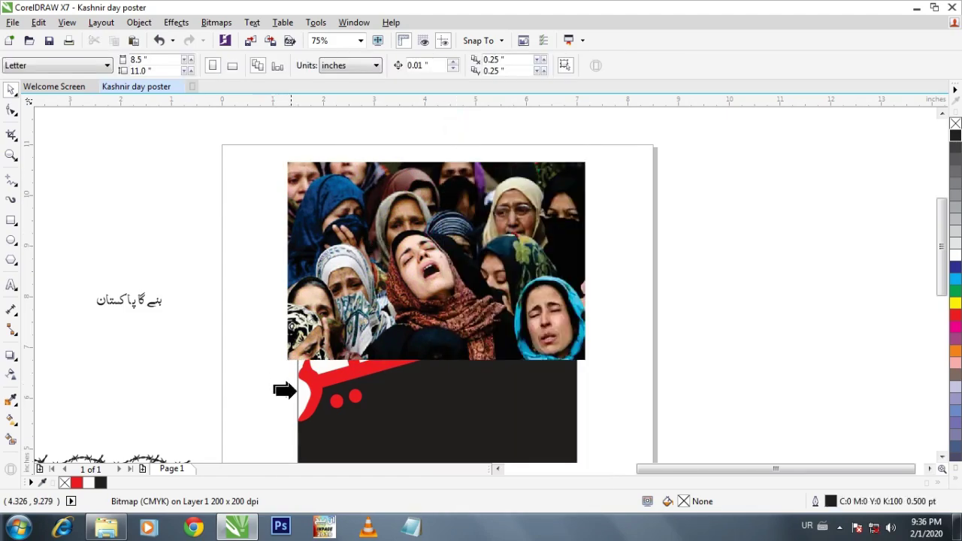
{"action": "left_click", "coordinate": [300, 389]}
{"action": "left_click", "coordinate": [257, 337]}
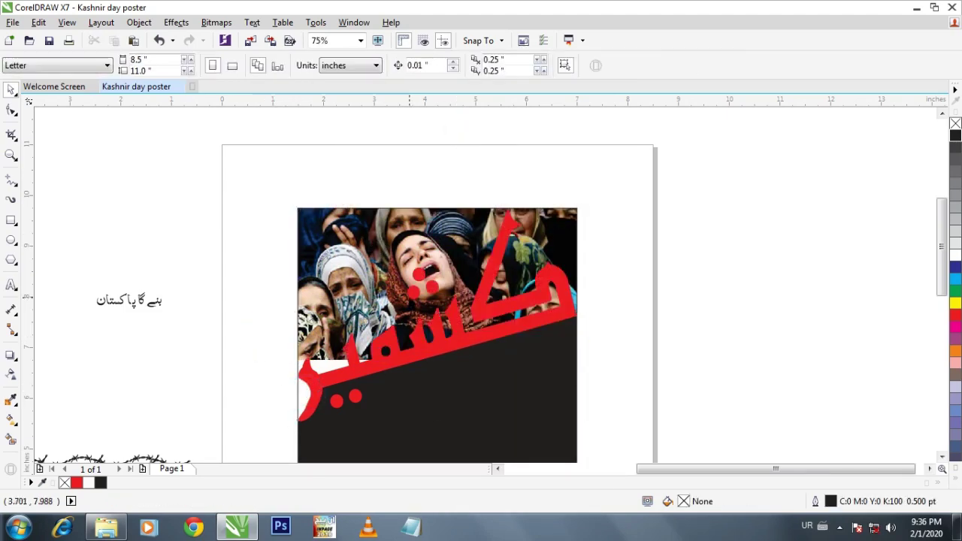
{"action": "left_click_drag", "start_coordinate": [413, 302], "coordinate": [440, 272]}
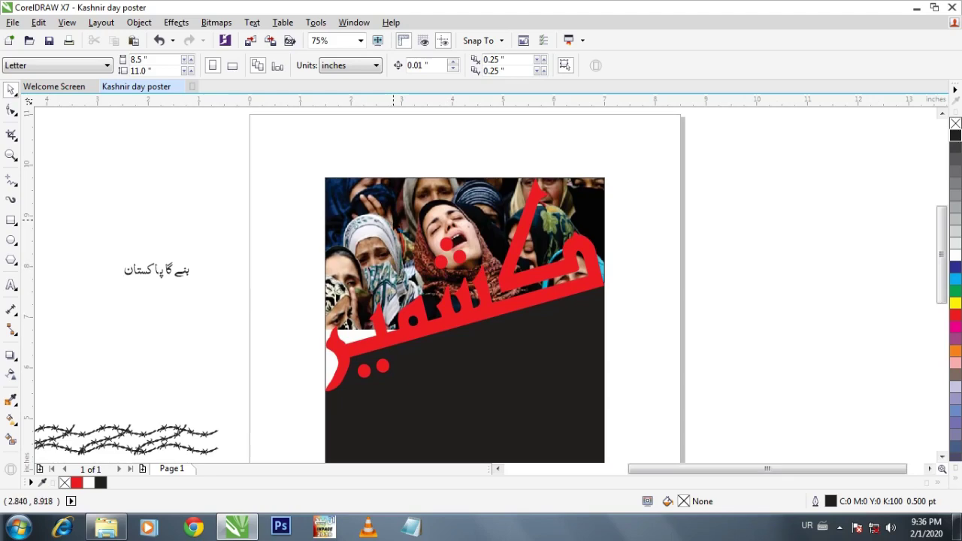
Enlarge the photo inside the PowerClip to about 7.78 by 5.18 inches so it fills the whole shape, and finish editing
{"action": "left_click", "coordinate": [393, 219], "text": "ctrl"}
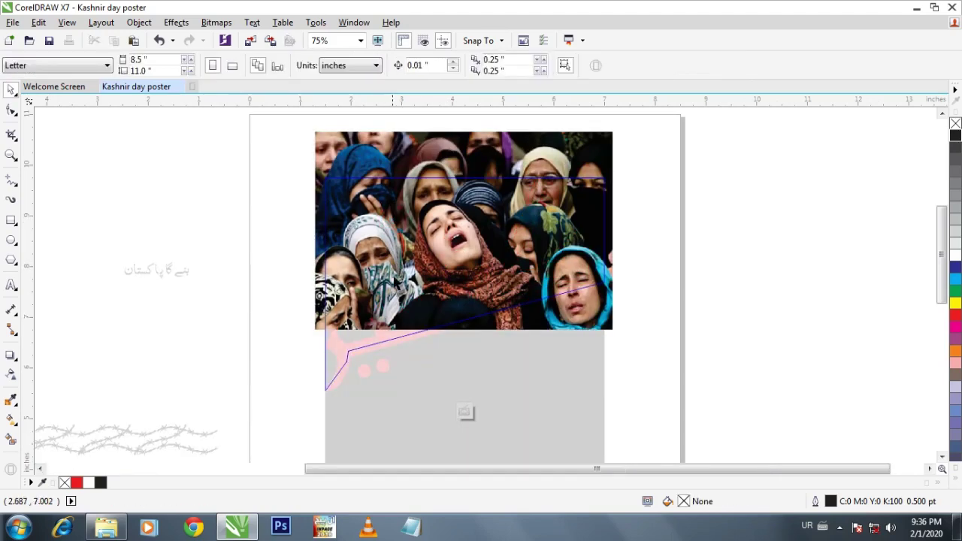
{"action": "left_click", "coordinate": [386, 317]}
{"action": "left_click_drag", "start_coordinate": [312, 337], "coordinate": [216, 416]}
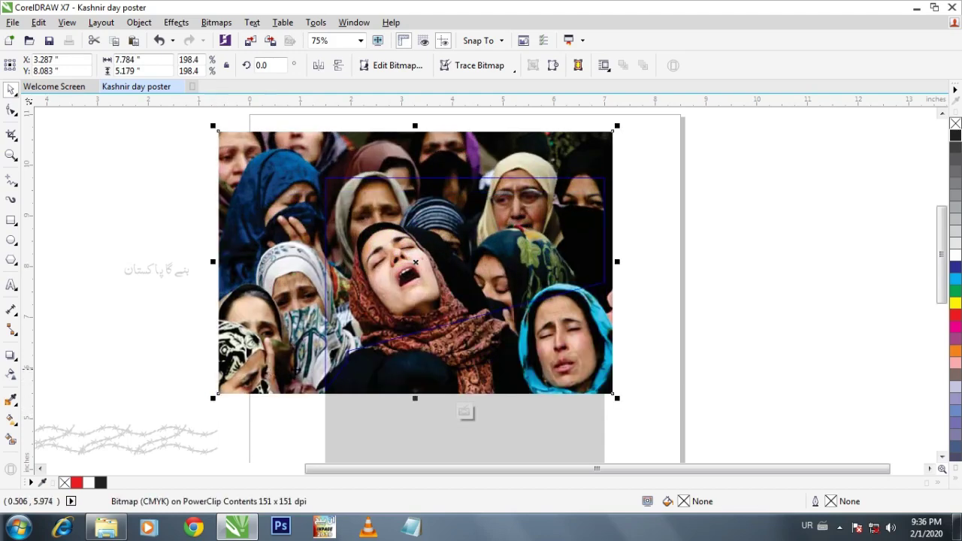
{"action": "mouse_move", "coordinate": [428, 355]}
{"action": "left_mouse_down"}
{"action": "mouse_move", "coordinate": [406, 356]}
{"action": "mouse_move", "coordinate": [420, 356]}
{"action": "left_mouse_up"}
{"action": "left_click", "coordinate": [644, 354]}
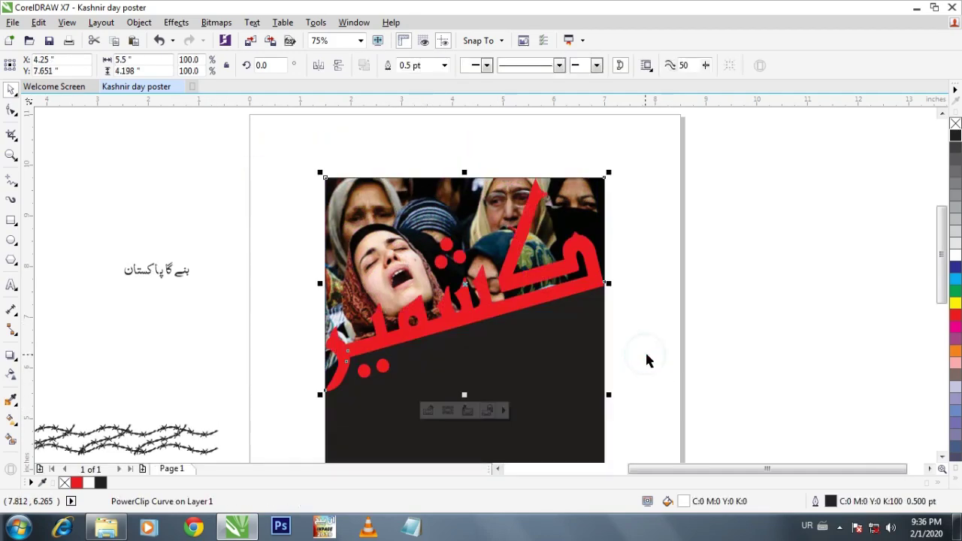
{"action": "left_click", "coordinate": [648, 356]}
Edit the PowerClip contents again, shift the photo slightly upward within the frame, and finish editing
{"action": "double_click", "coordinate": [401, 259]}
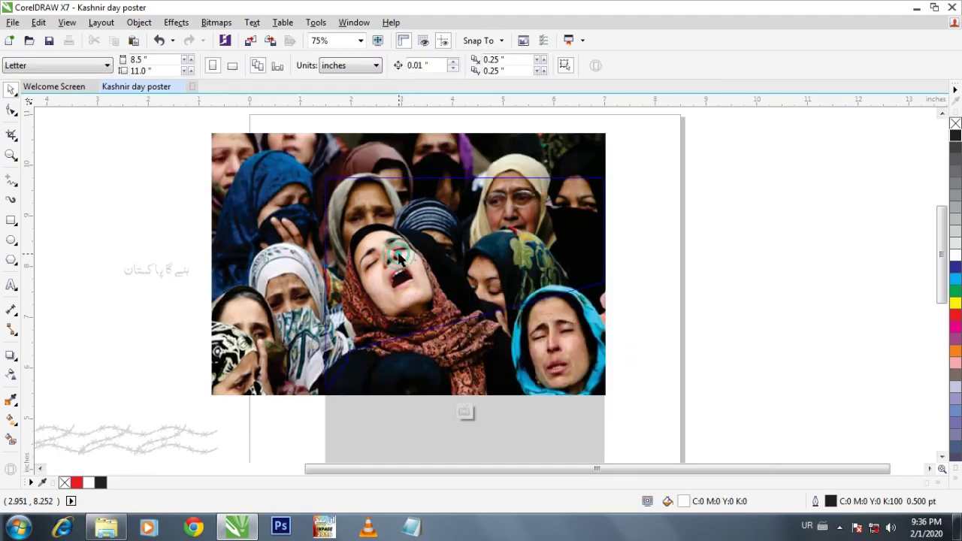
{"action": "left_click", "coordinate": [413, 254]}
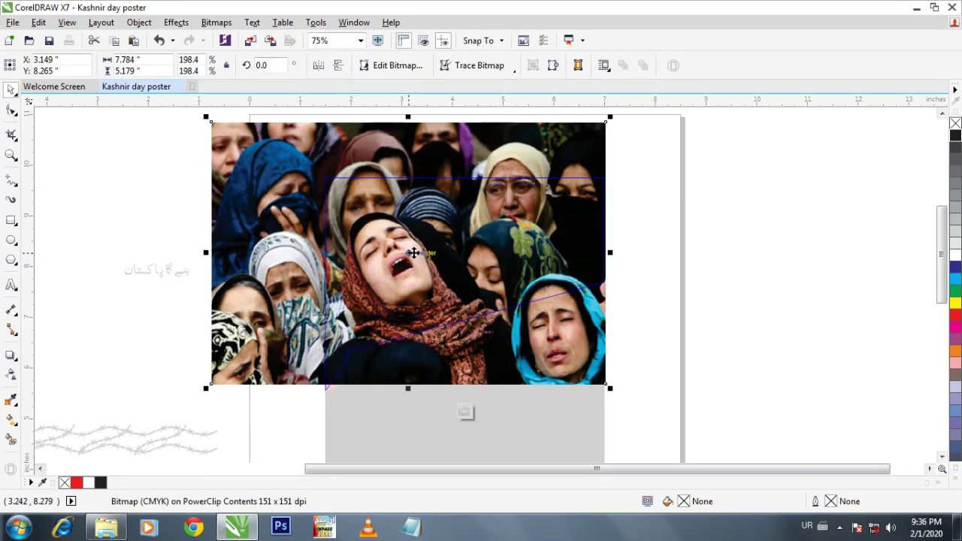
{"action": "left_click_drag", "start_coordinate": [407, 388], "coordinate": [410, 398]}
{"action": "left_click", "coordinate": [647, 310], "text": "ctrl"}
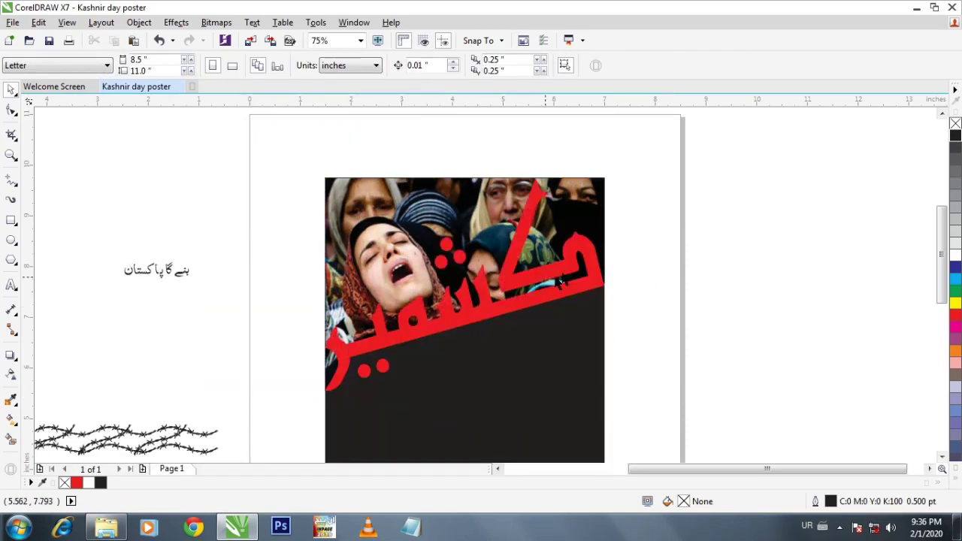
Give the red title a white outline 4.0 pt wide
{"action": "left_click", "coordinate": [553, 267]}
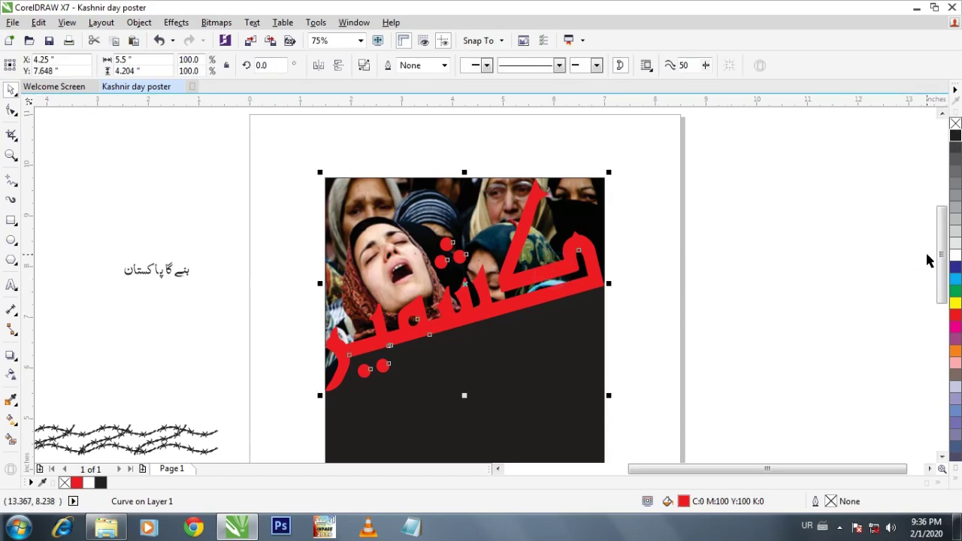
{"action": "right_click", "coordinate": [955, 254]}
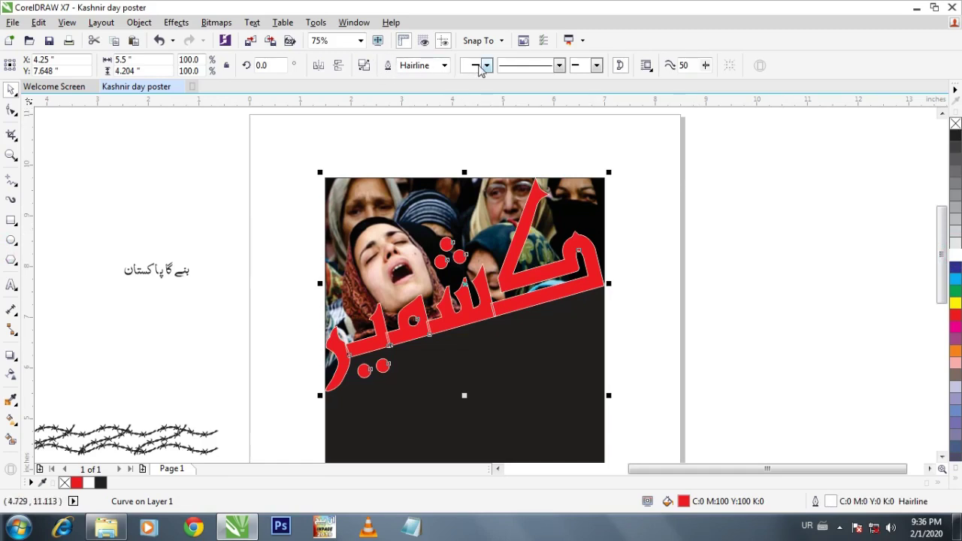
{"action": "left_click", "coordinate": [445, 66]}
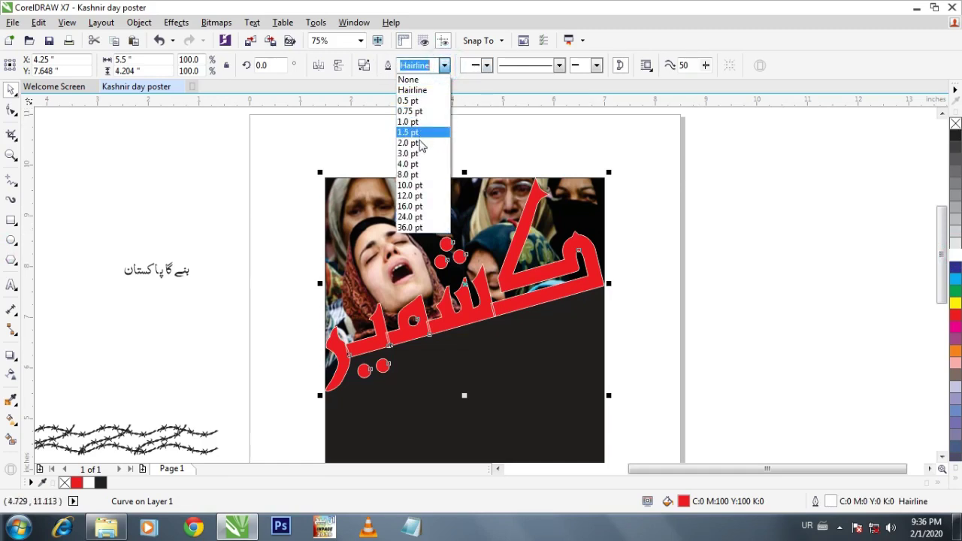
{"action": "left_click", "coordinate": [420, 163]}
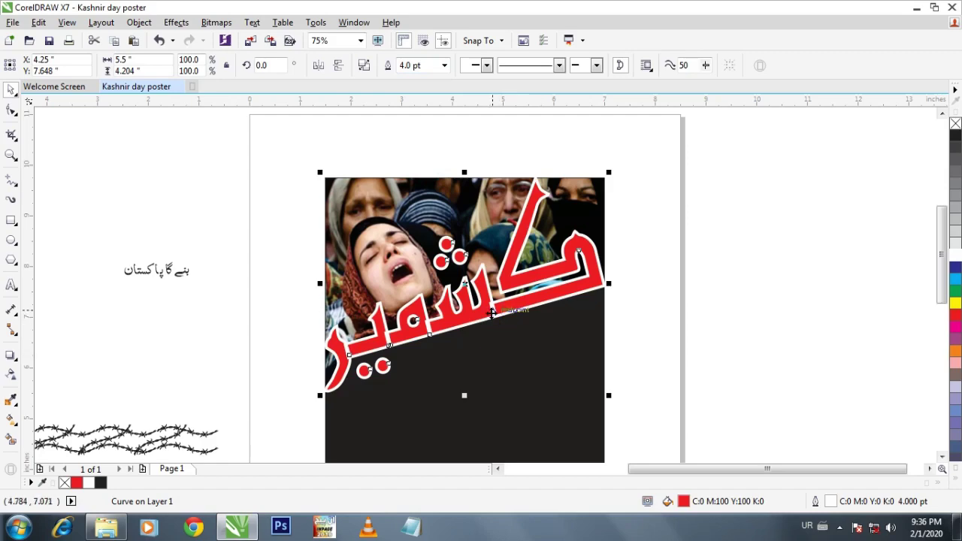
Break the outlined title curve apart into separate letter shapes
{"action": "scroll", "coordinate": [492, 313], "scroll_direction": "up", "scroll_amount": 1}
{"action": "left_click", "coordinate": [368, 69]}
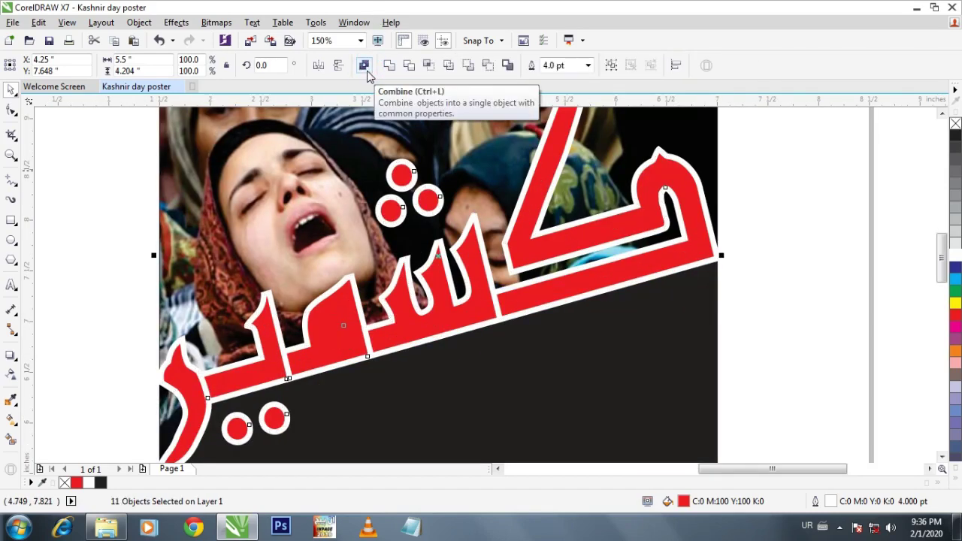
{"action": "left_click", "coordinate": [366, 68]}
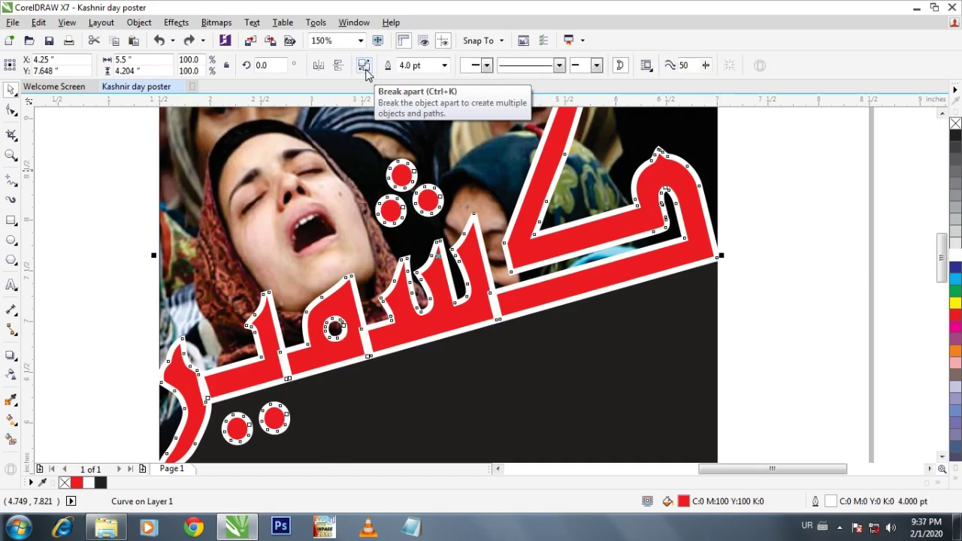
{"action": "left_click", "coordinate": [368, 69]}
{"action": "left_click", "coordinate": [754, 263]}
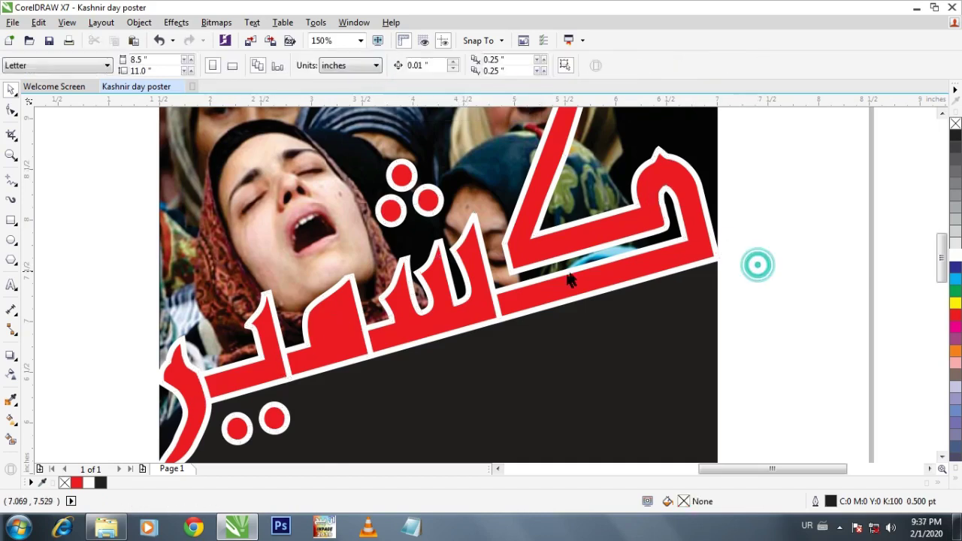
Weld the title's first three letters, from kaf through meem, into one continuous shape
{"action": "left_click", "coordinate": [558, 299]}
{"action": "left_click", "coordinate": [455, 315], "text": "shift"}
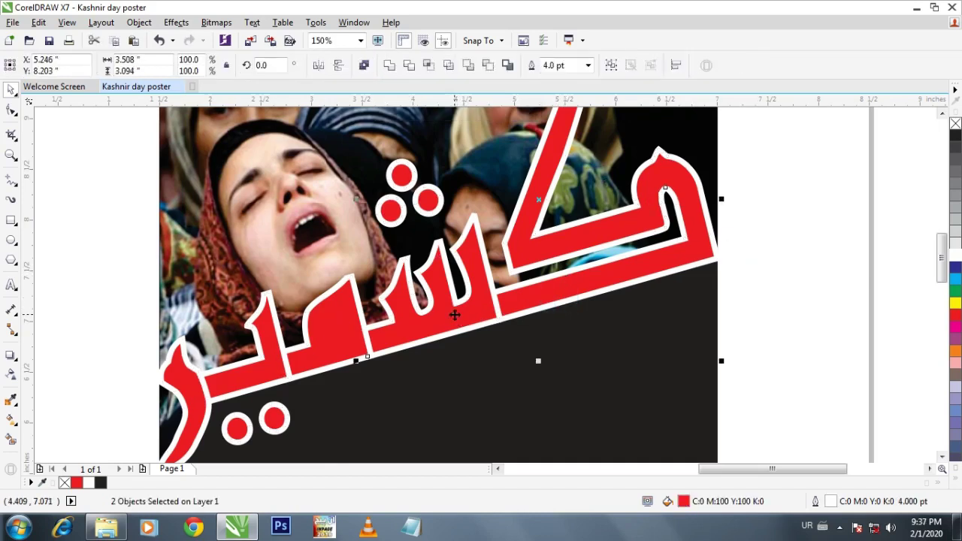
{"action": "left_click", "coordinate": [390, 67]}
{"action": "scroll", "coordinate": [505, 321], "scroll_direction": "left", "scroll_amount": 3}
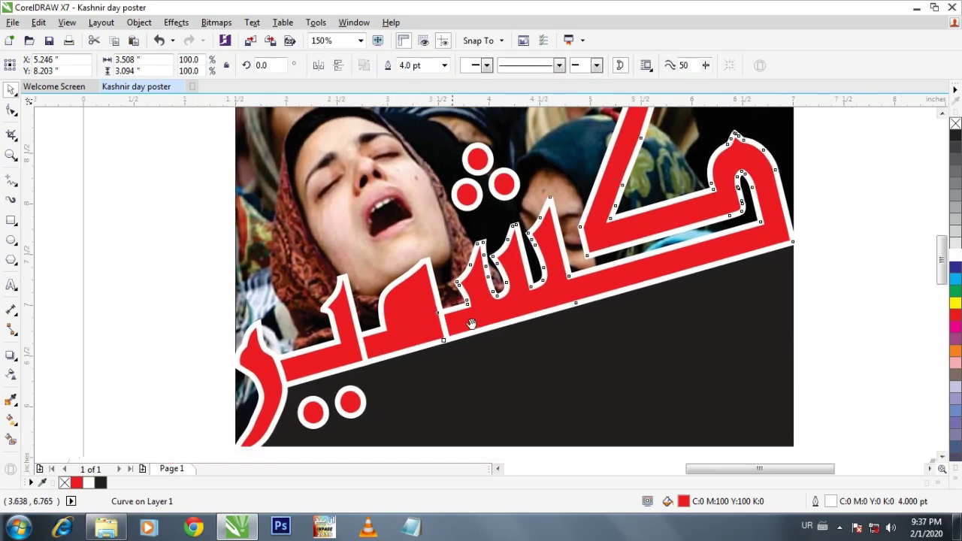
{"action": "left_click", "coordinate": [443, 327], "text": "shift"}
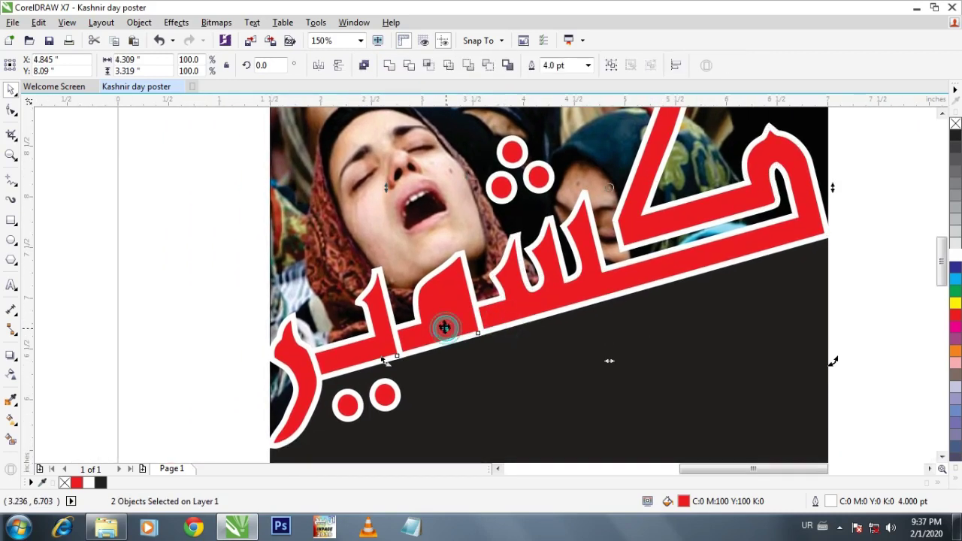
{"action": "left_click", "coordinate": [389, 66]}
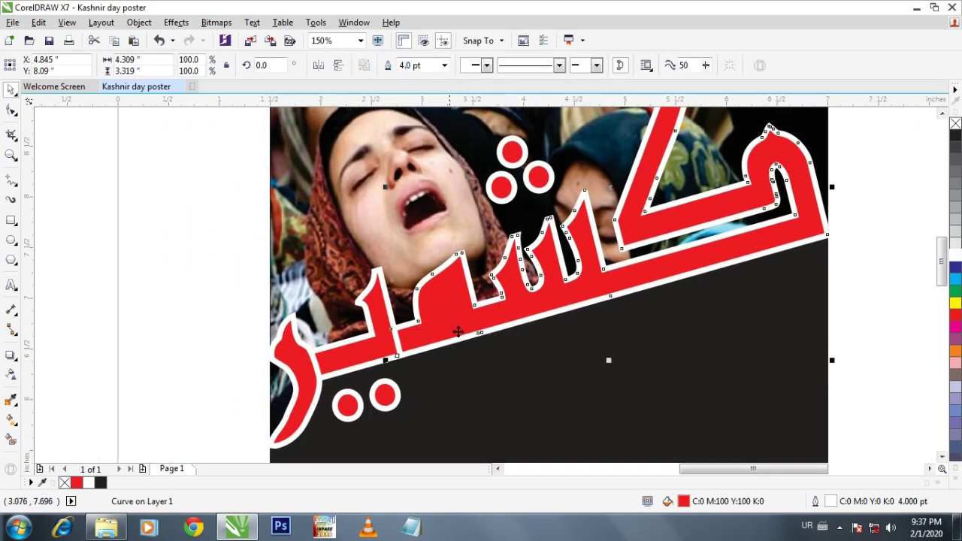
Weld the title's last two letters, ye and re, onto the joined shape
{"action": "left_click", "coordinate": [357, 347], "text": "shift"}
{"action": "left_click", "coordinate": [388, 66]}
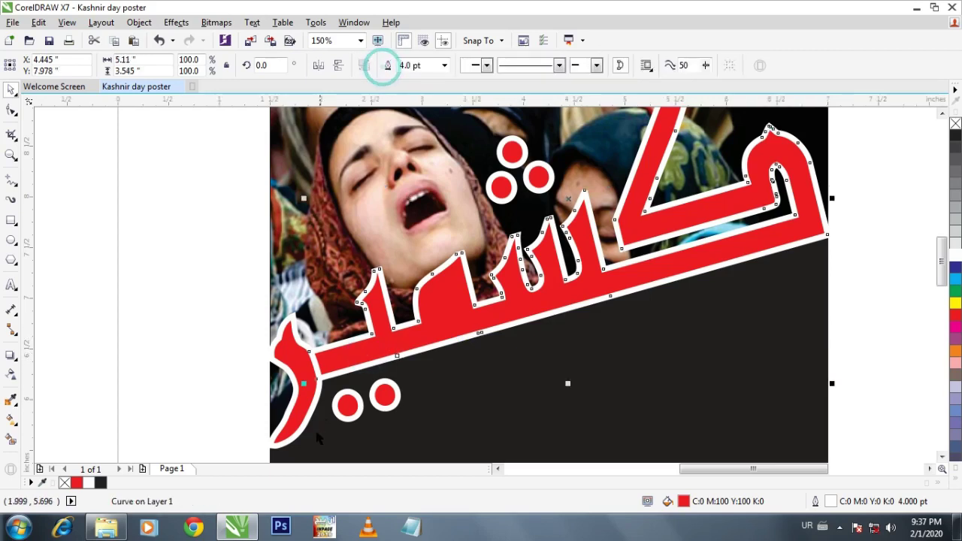
{"action": "left_click", "coordinate": [303, 413], "text": "shift"}
{"action": "left_click", "coordinate": [389, 66]}
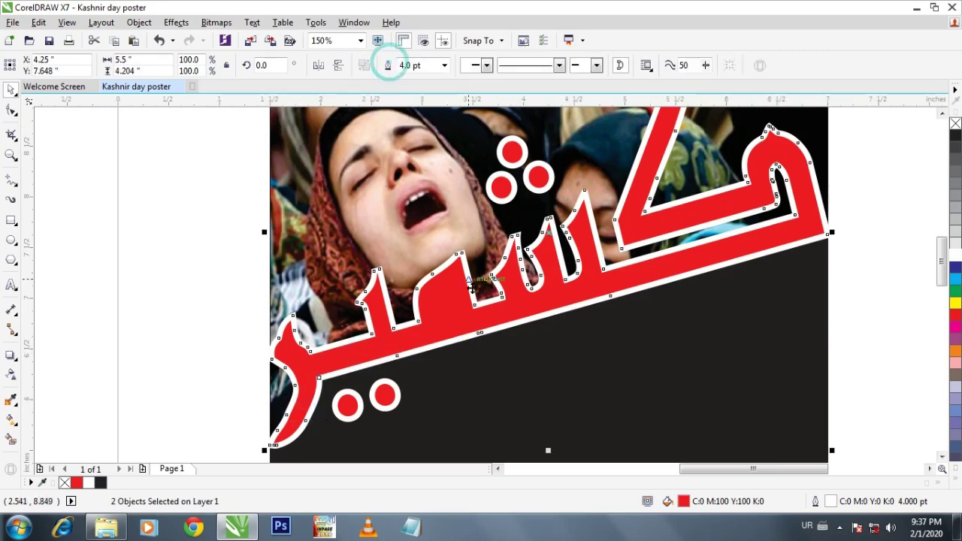
Bring the small circle of the letter meem to the front, trim it out of the title, and delete the leftover circle
{"action": "left_click", "coordinate": [482, 385]}
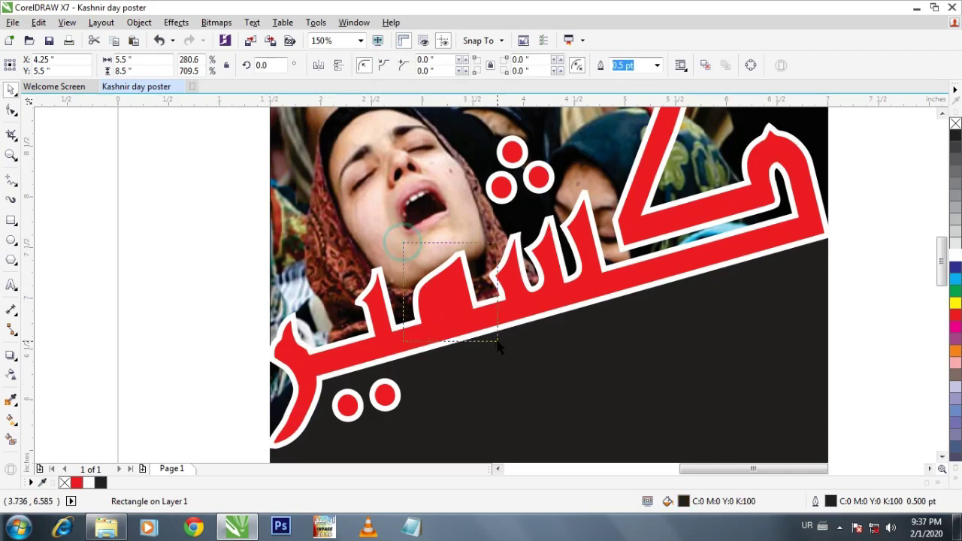
{"action": "left_click", "coordinate": [484, 328]}
{"action": "key", "text": "shift+Page_Up"}
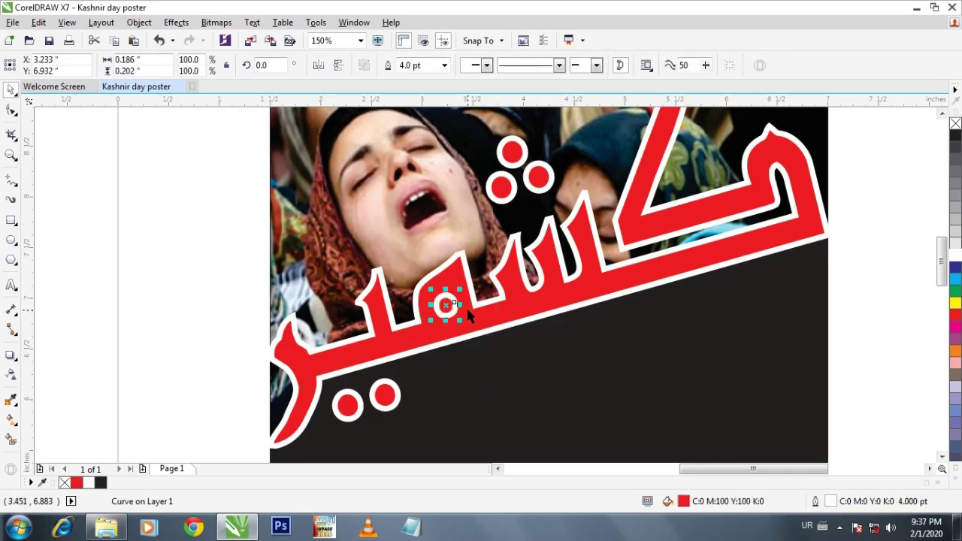
{"action": "left_click", "coordinate": [472, 314], "text": "shift"}
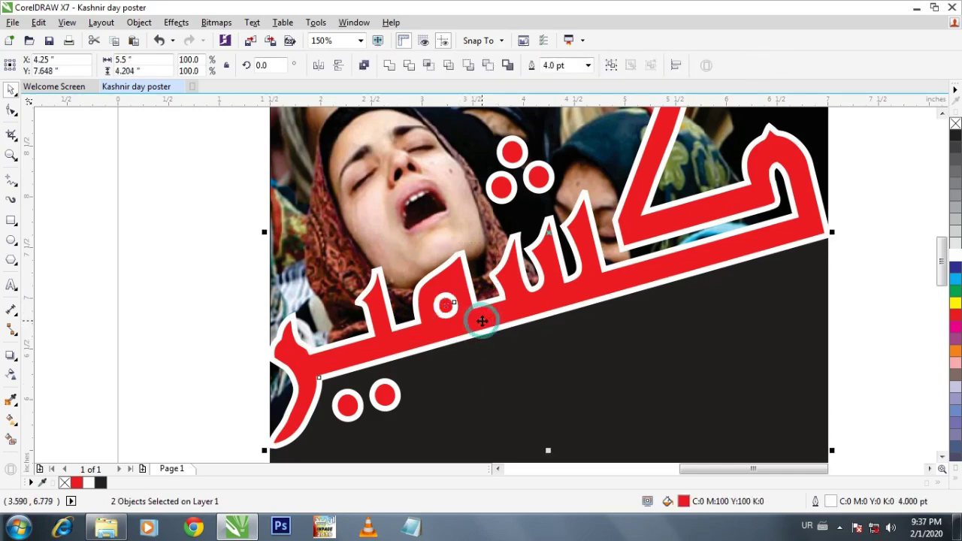
{"action": "left_click", "coordinate": [409, 65]}
{"action": "left_click", "coordinate": [551, 385]}
{"action": "left_click", "coordinate": [444, 306]}
{"action": "key", "text": "Delete"}
Fill the slogan text بنے گا پاکستان with white and move it onto the black area below the title
{"action": "scroll", "coordinate": [482, 336], "scroll_direction": "down", "scroll_amount": 2}
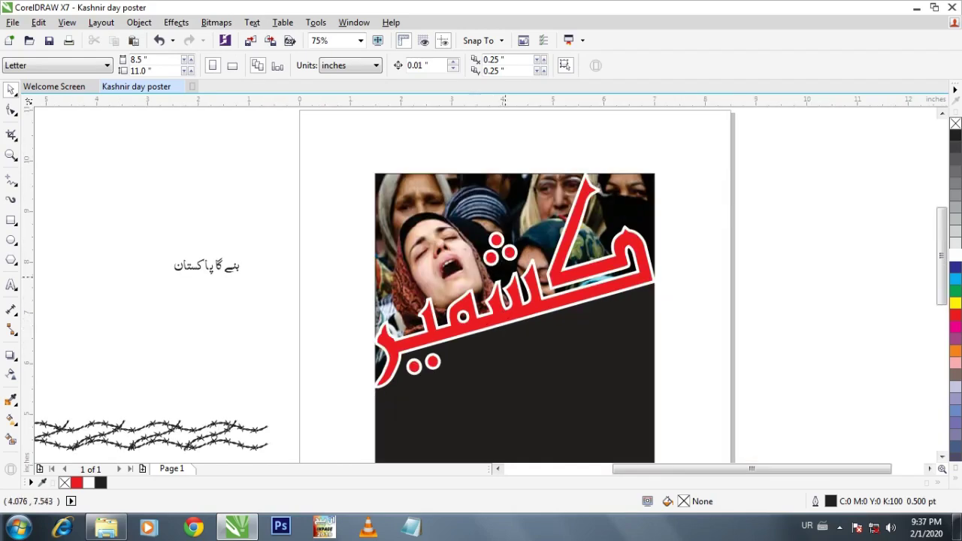
{"action": "left_click_drag", "start_coordinate": [690, 271], "coordinate": [740, 221]}
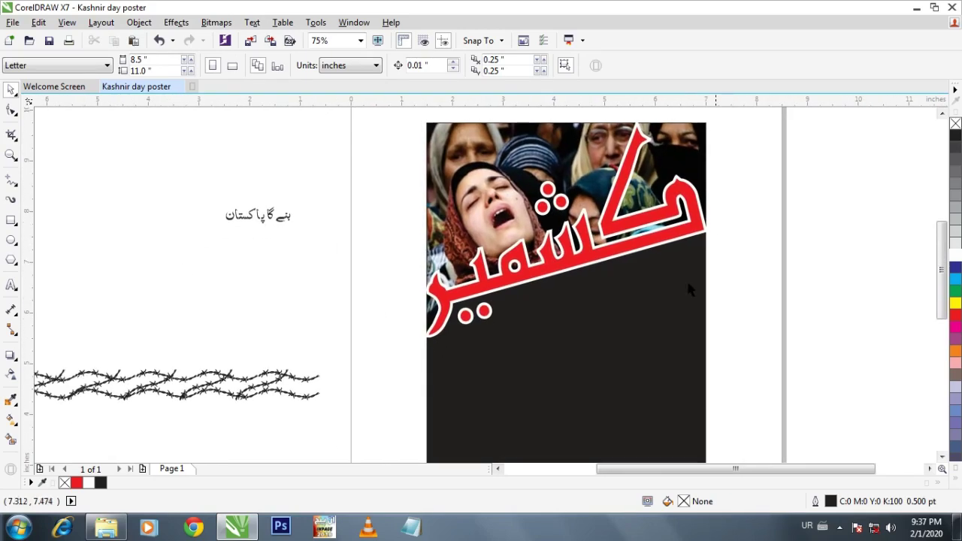
{"action": "left_click_drag", "start_coordinate": [673, 290], "coordinate": [630, 293]}
{"action": "left_click", "coordinate": [275, 230]}
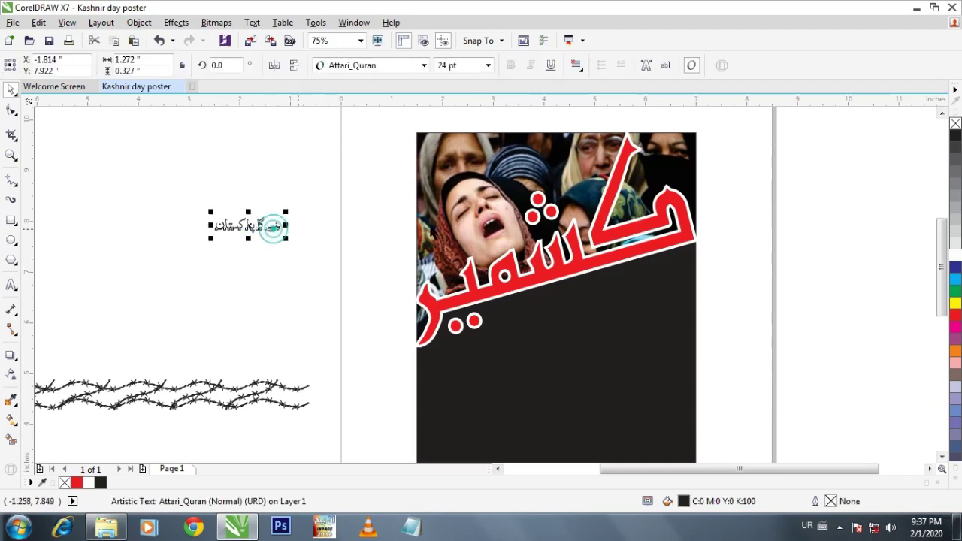
{"action": "left_click", "coordinate": [955, 247]}
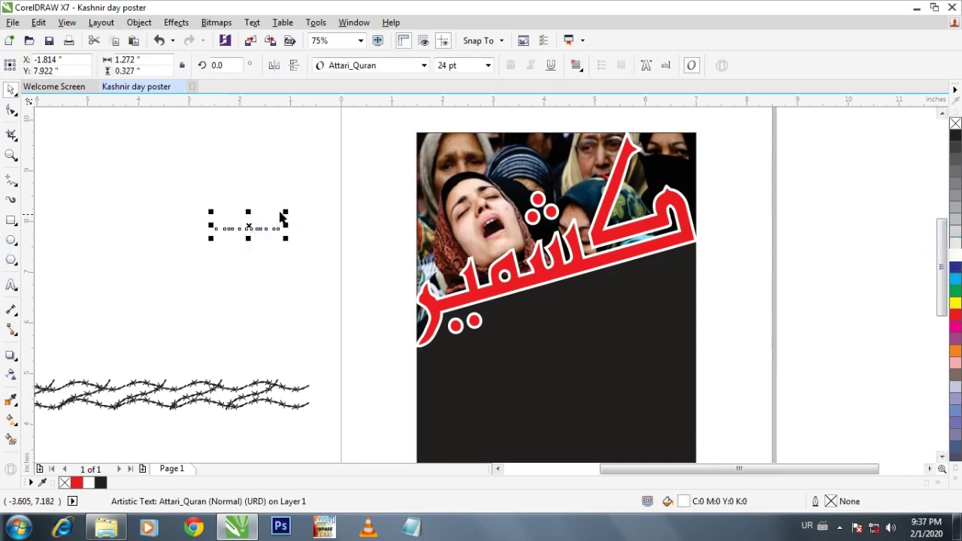
{"action": "left_click_drag", "start_coordinate": [283, 235], "coordinate": [312, 232]}
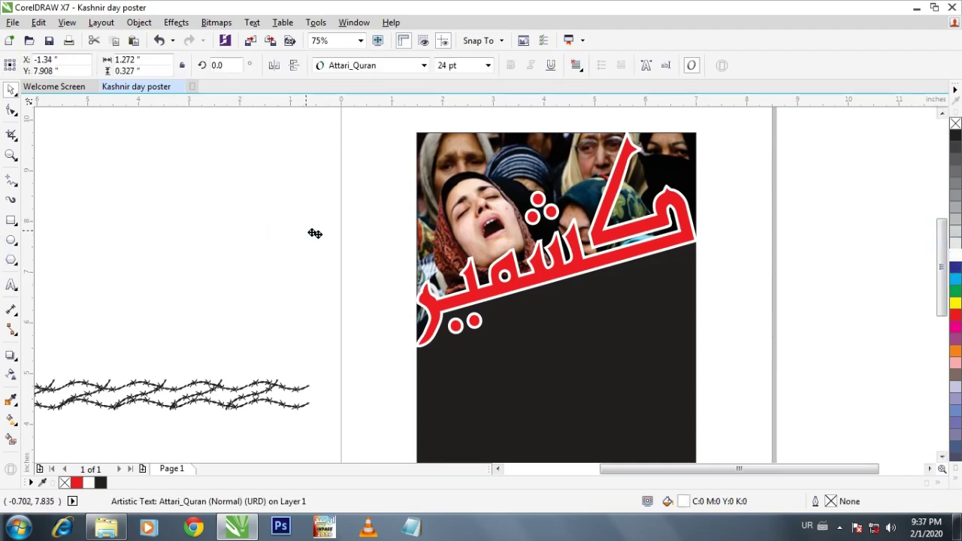
{"action": "left_click_drag", "start_coordinate": [361, 260], "coordinate": [614, 317]}
{"action": "scroll", "coordinate": [614, 317], "scroll_direction": "up", "scroll_amount": 2}
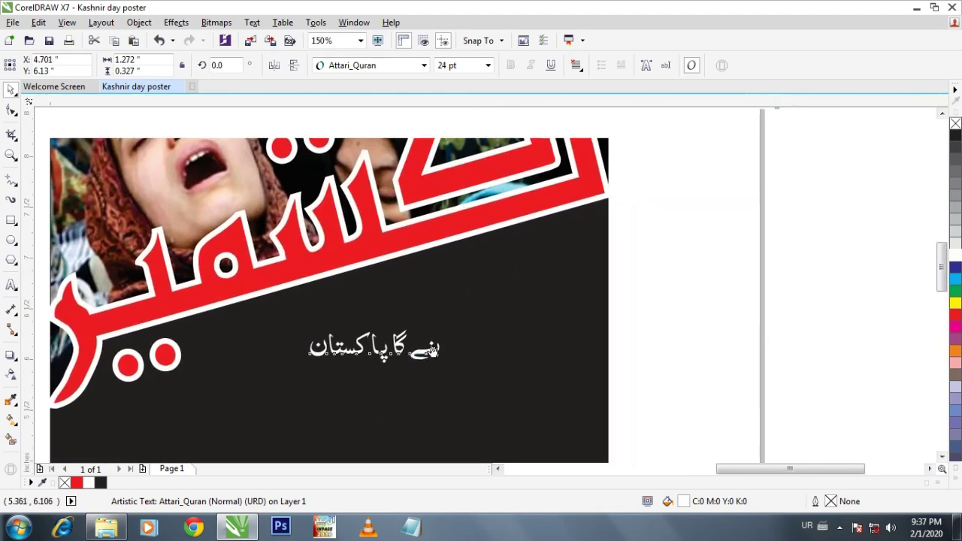
{"action": "left_click", "coordinate": [449, 326]}
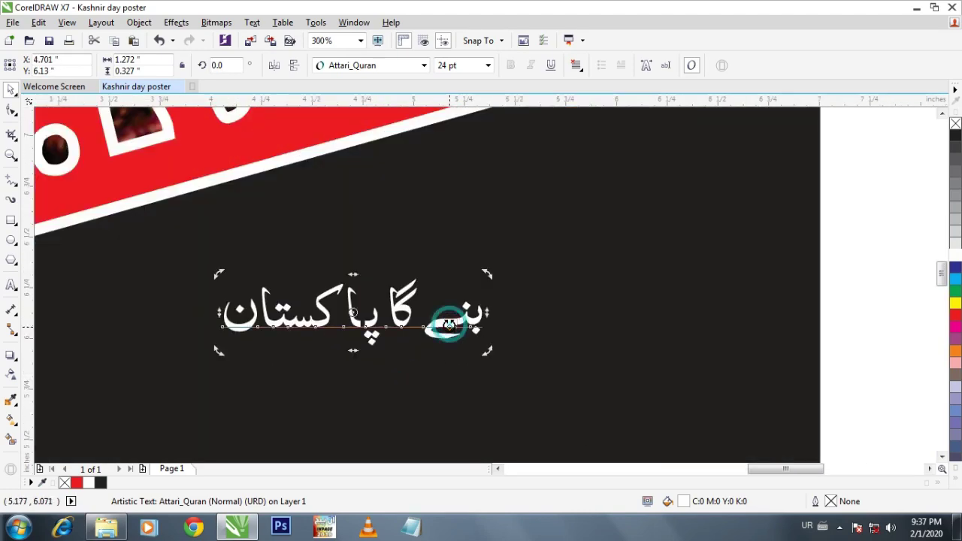
Try converting the slogan to curves and breaking it apart, and undo back to before its white fill and move onto the poster
{"action": "key", "text": "ctrl+q"}
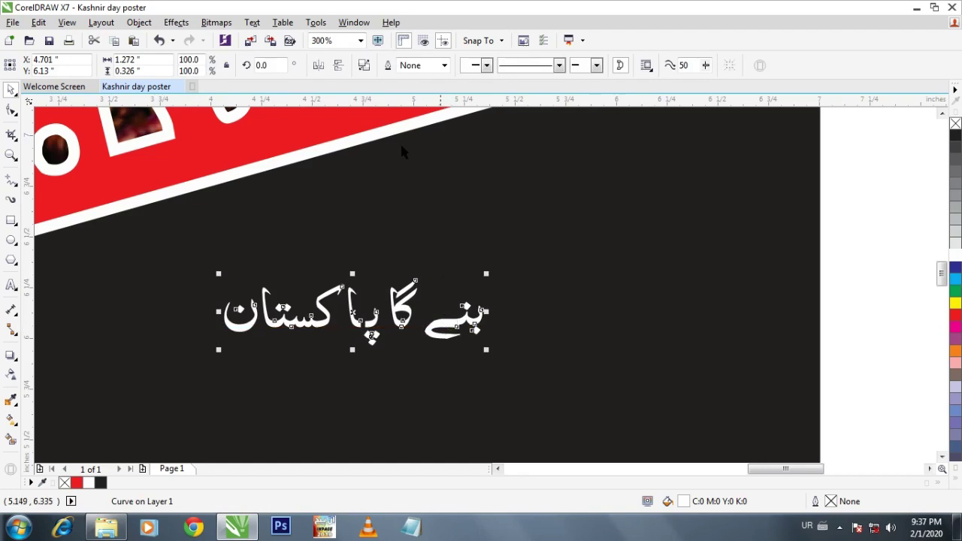
{"action": "left_click", "coordinate": [363, 65]}
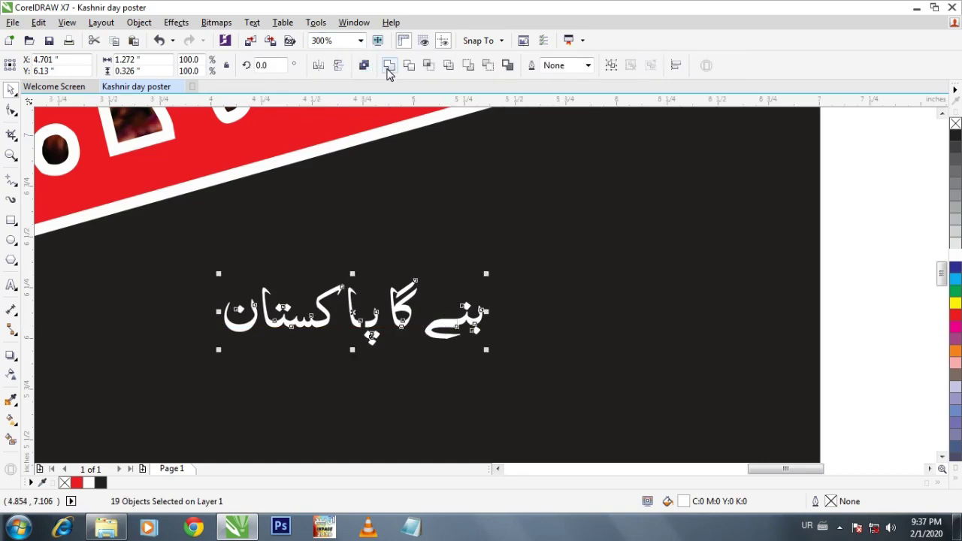
{"action": "scroll", "coordinate": [372, 331], "scroll_direction": "up", "scroll_amount": 2}
{"action": "key", "text": "ctrl+z"}
{"action": "key", "text": "ctrl+z"}
{"action": "key", "text": "ctrl+z"}
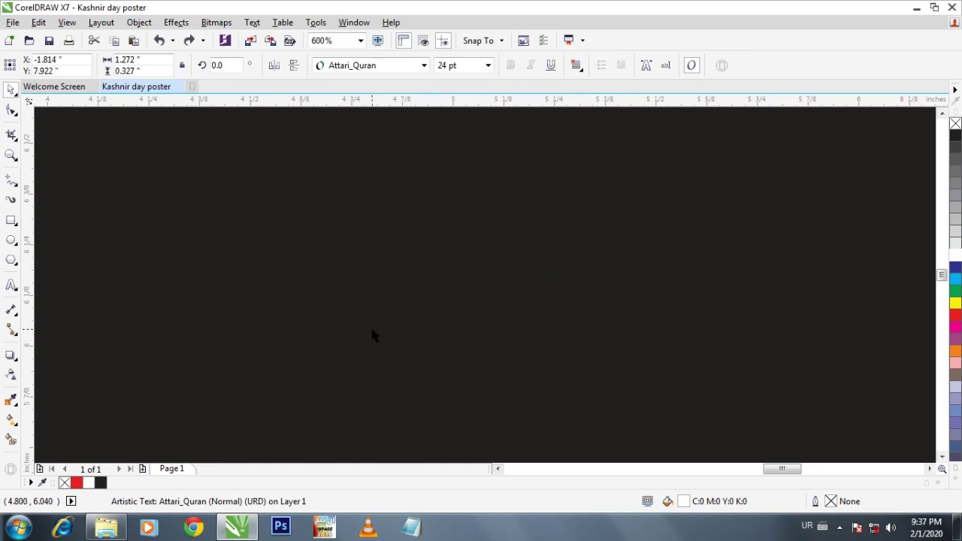
{"action": "scroll", "coordinate": [372, 330], "scroll_direction": "down", "scroll_amount": 4}
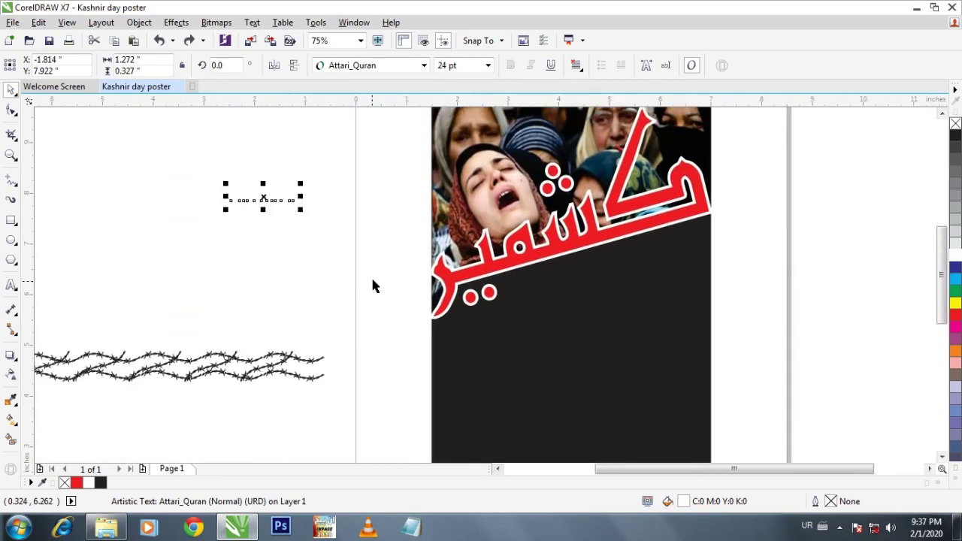
Try the Arial and Aparajita fonts on the slogan text بنے گا پاکستان
{"action": "scroll", "coordinate": [325, 239], "scroll_direction": "up", "scroll_amount": 4}
{"action": "left_click", "coordinate": [411, 66]}
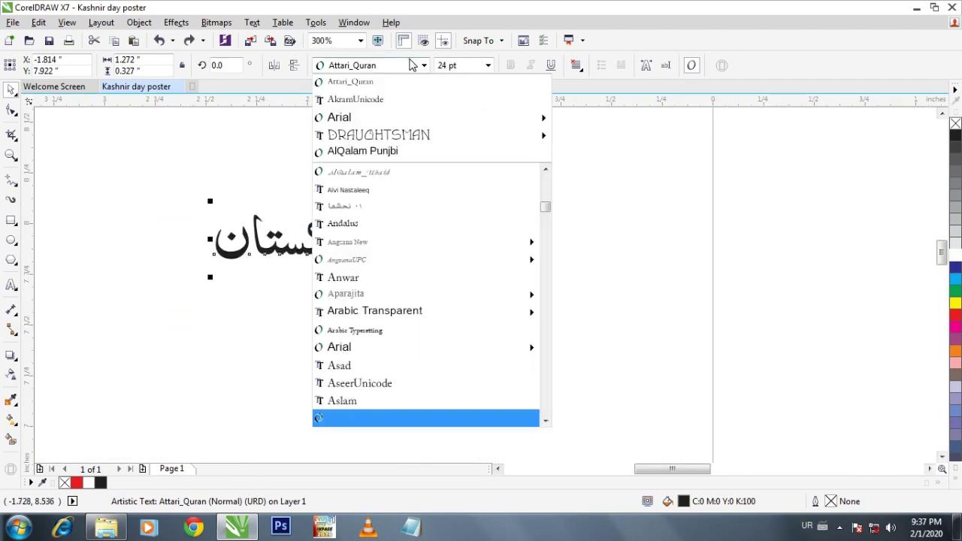
{"action": "left_click", "coordinate": [372, 118]}
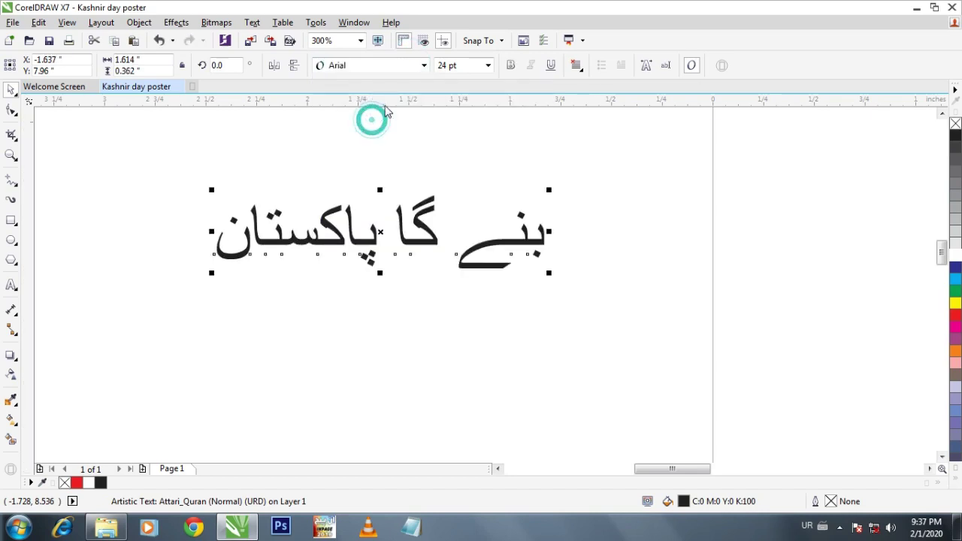
{"action": "left_click", "coordinate": [421, 65]}
{"action": "mouse_move", "coordinate": [402, 263]}
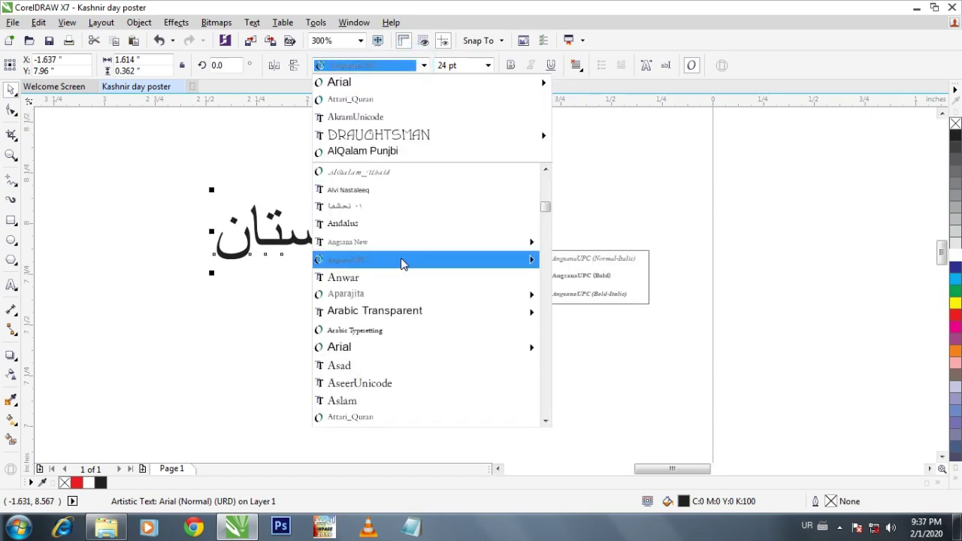
{"action": "left_click", "coordinate": [394, 295]}
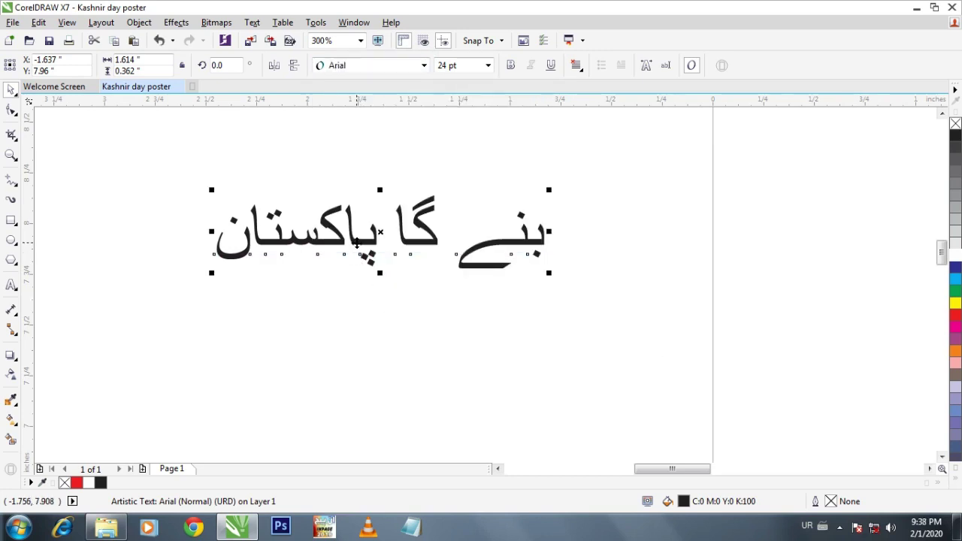
Shift the slogan text aside and set its font to Aslam
{"action": "left_click_drag", "start_coordinate": [358, 243], "coordinate": [256, 242]}
{"action": "left_click", "coordinate": [424, 65]}
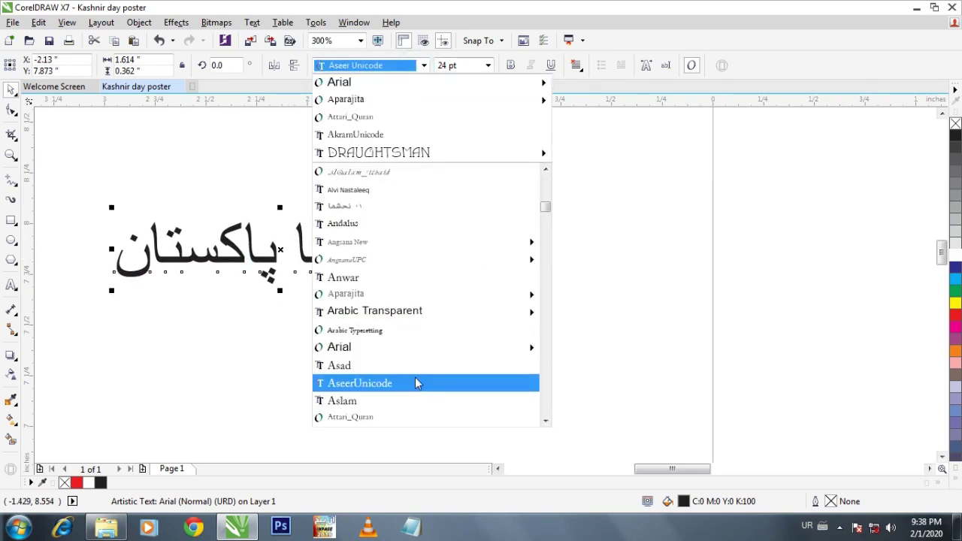
{"action": "scroll", "coordinate": [416, 378], "scroll_direction": "down", "scroll_amount": 1}
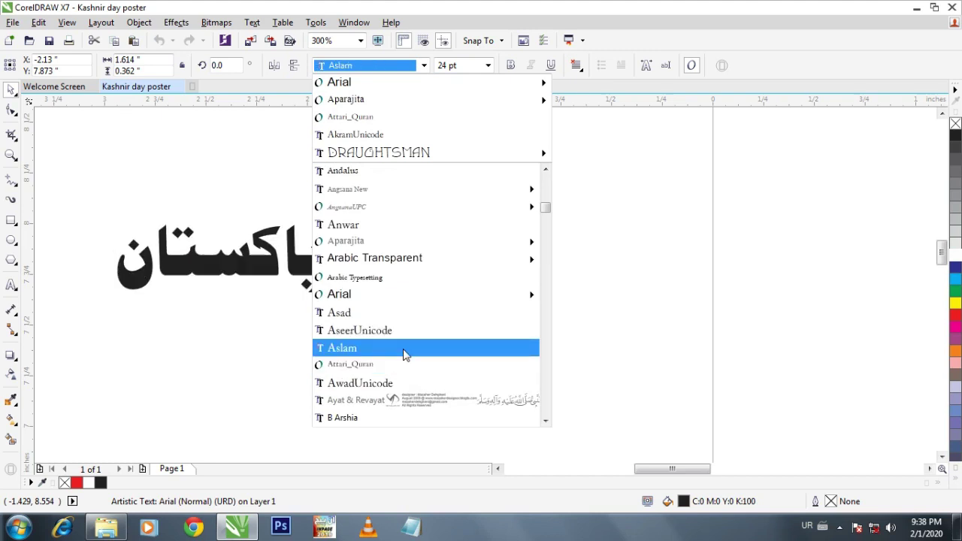
{"action": "left_click", "coordinate": [404, 352]}
Move the slogan text onto the black area below the title and fill it with white
{"action": "scroll", "coordinate": [224, 246], "scroll_direction": "down", "scroll_amount": 2}
{"action": "left_click_drag", "start_coordinate": [224, 246], "coordinate": [572, 330]}
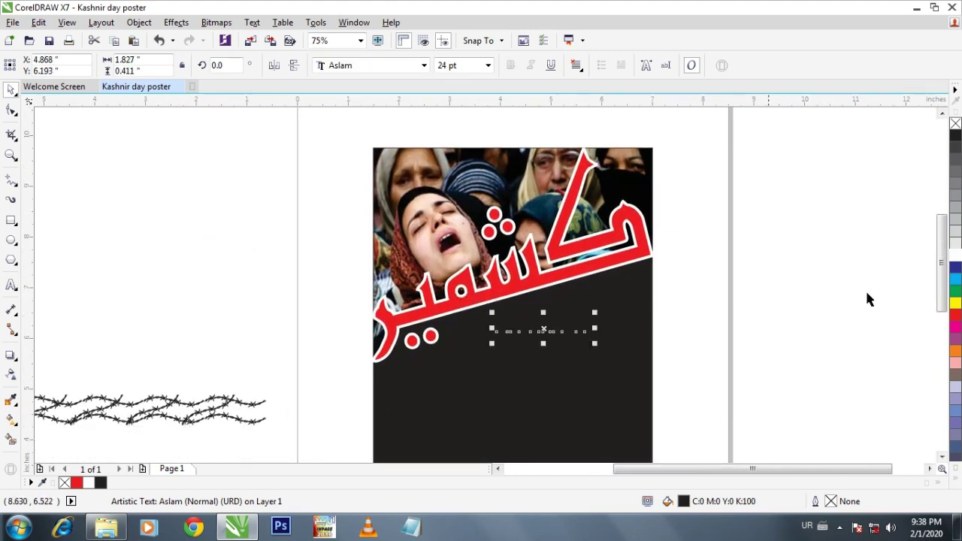
{"action": "left_click", "coordinate": [955, 254]}
Rotate the slogan by about 15.9° to follow the title's slant and enlarge it to about 37.6 pt
{"action": "scroll", "coordinate": [585, 335], "scroll_direction": "up", "scroll_amount": 1}
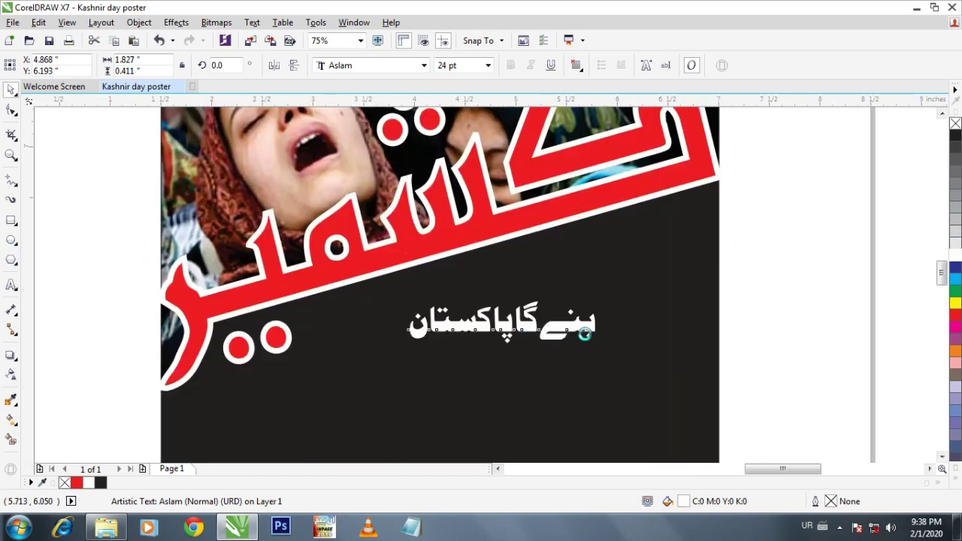
{"action": "scroll", "coordinate": [585, 335], "scroll_direction": "up", "scroll_amount": 2}
{"action": "left_click_drag", "start_coordinate": [611, 266], "coordinate": [576, 221]}
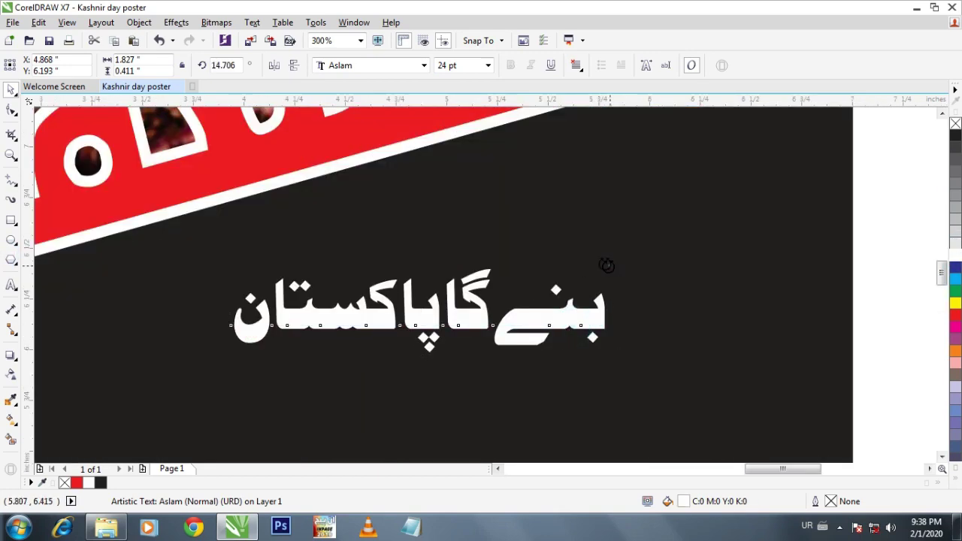
{"action": "left_click", "coordinate": [554, 288]}
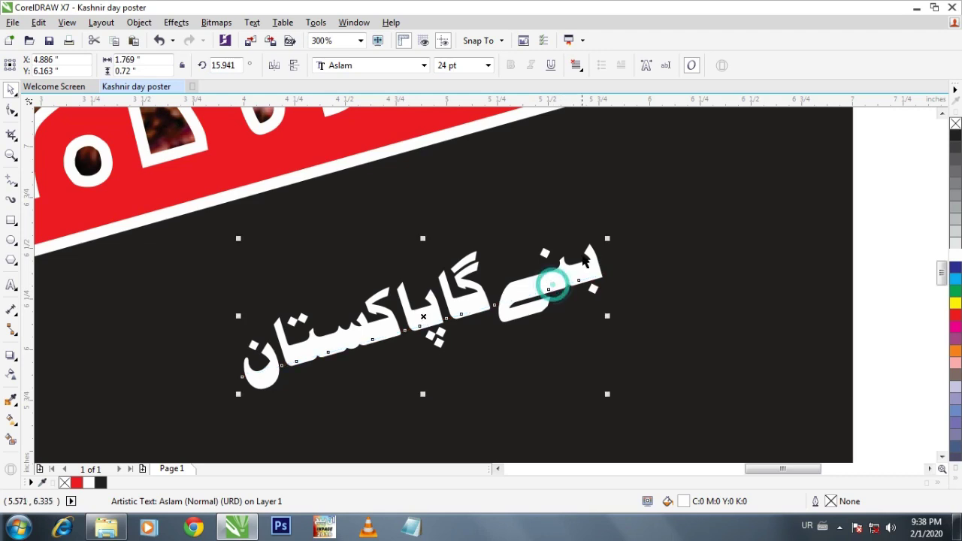
{"action": "left_click_drag", "start_coordinate": [608, 239], "coordinate": [706, 153]}
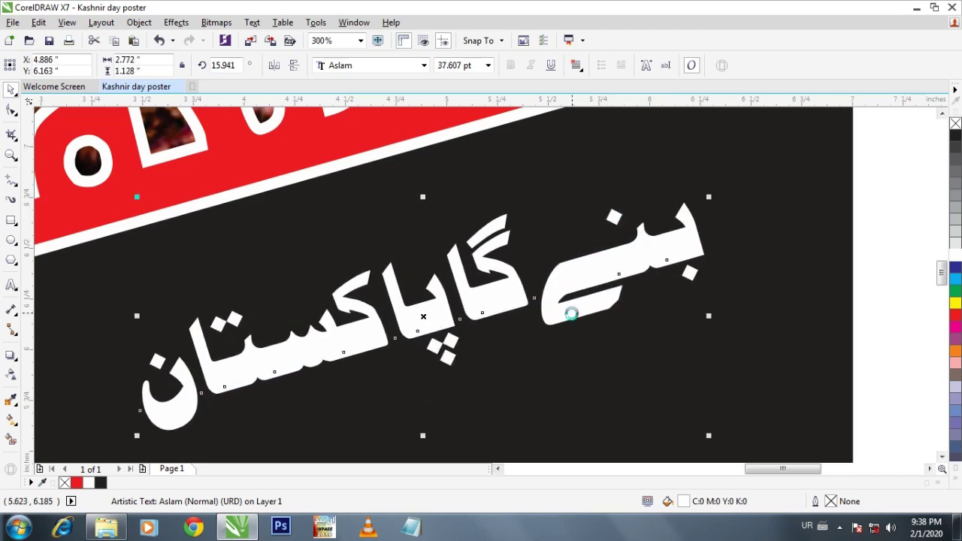
Position the enlarged slogan close beneath the title's slanted lower edge and deselect it
{"action": "scroll", "coordinate": [569, 313], "scroll_direction": "down", "scroll_amount": 2}
{"action": "left_click", "coordinate": [661, 339]}
{"action": "left_click_drag", "start_coordinate": [569, 331], "coordinate": [554, 323]}
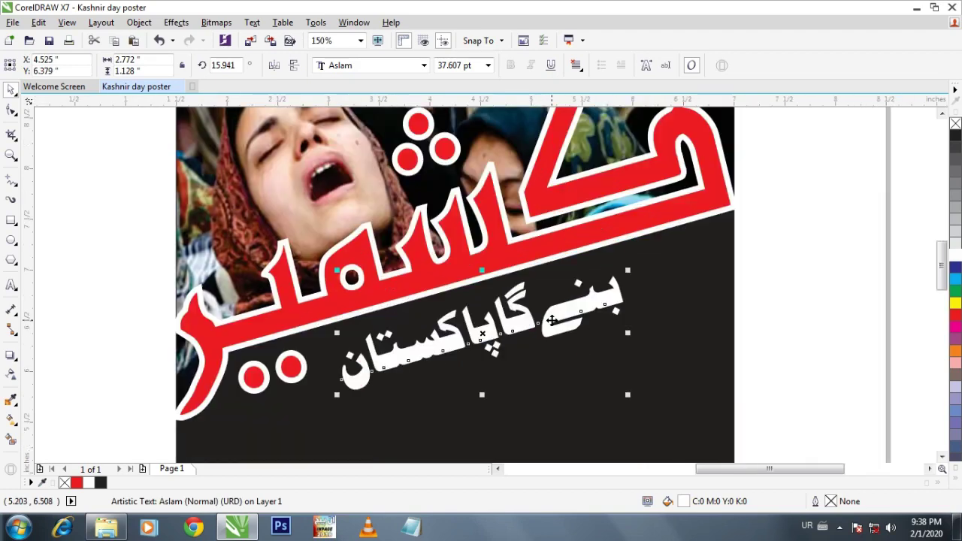
{"action": "scroll", "coordinate": [556, 324], "scroll_direction": "up", "scroll_amount": 1}
{"action": "left_click", "coordinate": [564, 304]}
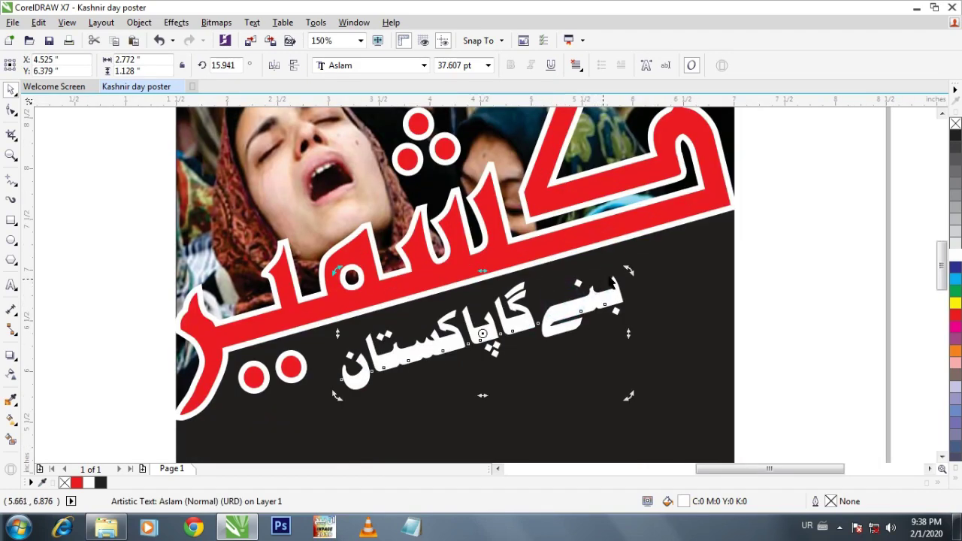
{"action": "left_click", "coordinate": [811, 294]}
Create an English text below the barbed wire beside the page, with 5 on one line and FEBRAURY on the next
{"action": "scroll", "coordinate": [775, 308], "scroll_direction": "down", "scroll_amount": 1}
{"action": "scroll", "coordinate": [740, 326], "scroll_direction": "down", "scroll_amount": 1}
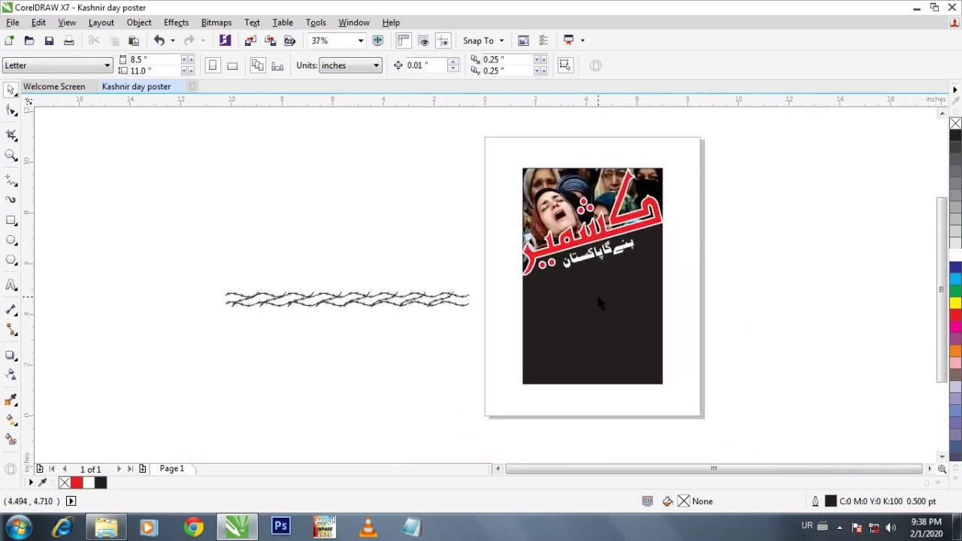
{"action": "left_click_drag", "start_coordinate": [533, 387], "coordinate": [484, 382]}
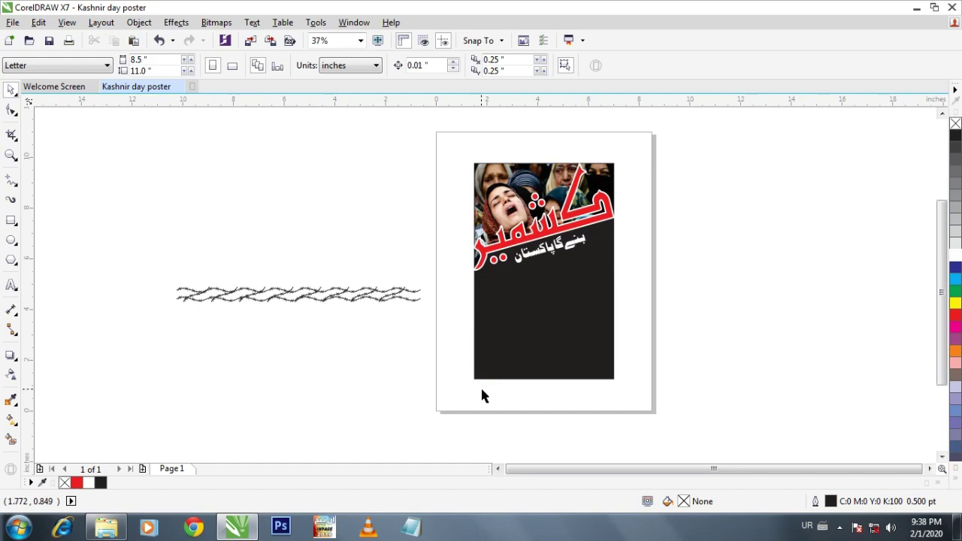
{"action": "left_click", "coordinate": [12, 286]}
{"action": "left_click", "coordinate": [198, 341]}
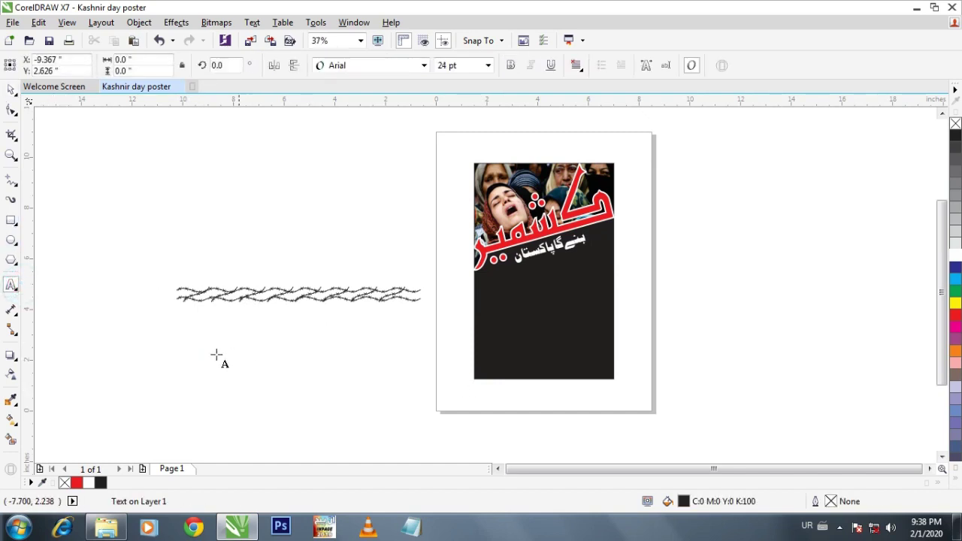
{"action": "scroll", "coordinate": [216, 355], "scroll_direction": "up", "scroll_amount": 4}
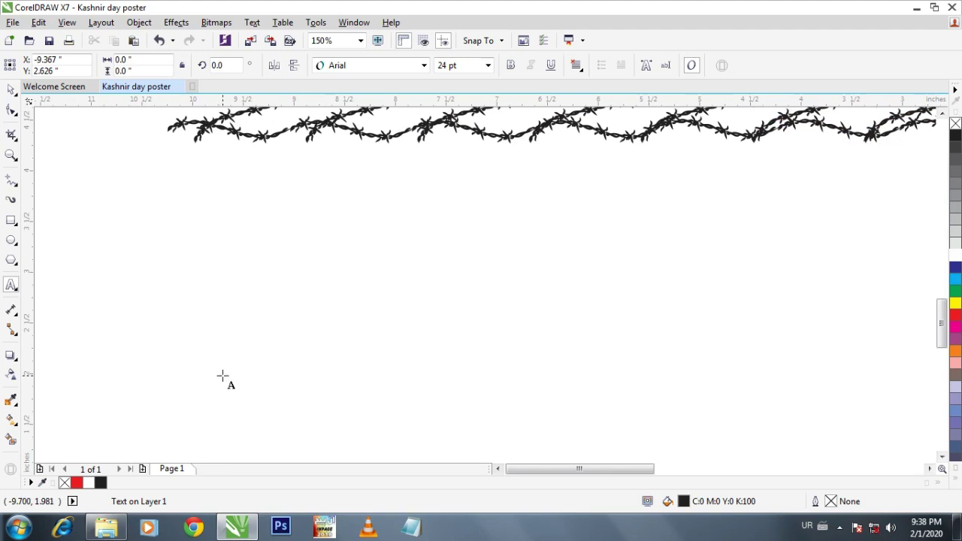
{"action": "key", "text": "alt+shift"}
{"action": "type", "text": "5"}
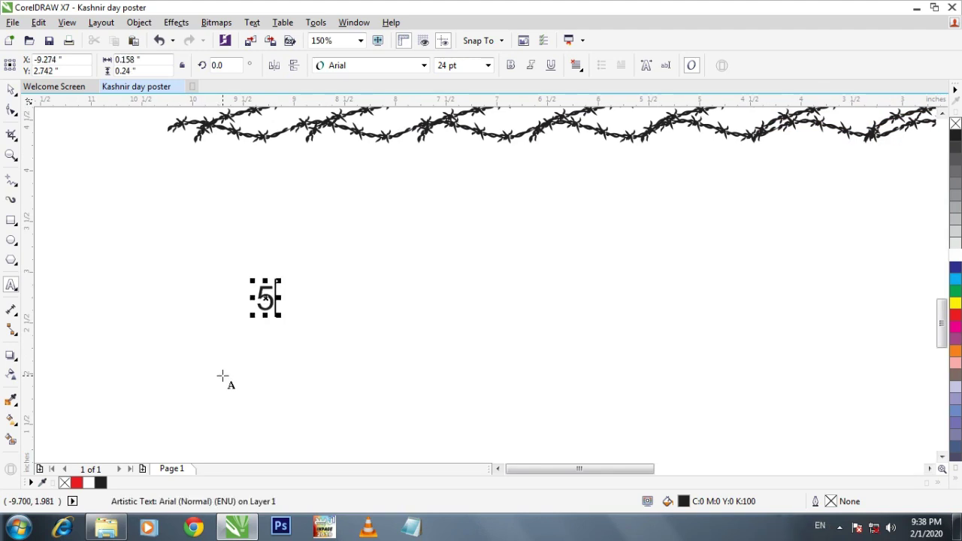
{"action": "key", "text": "Return"}
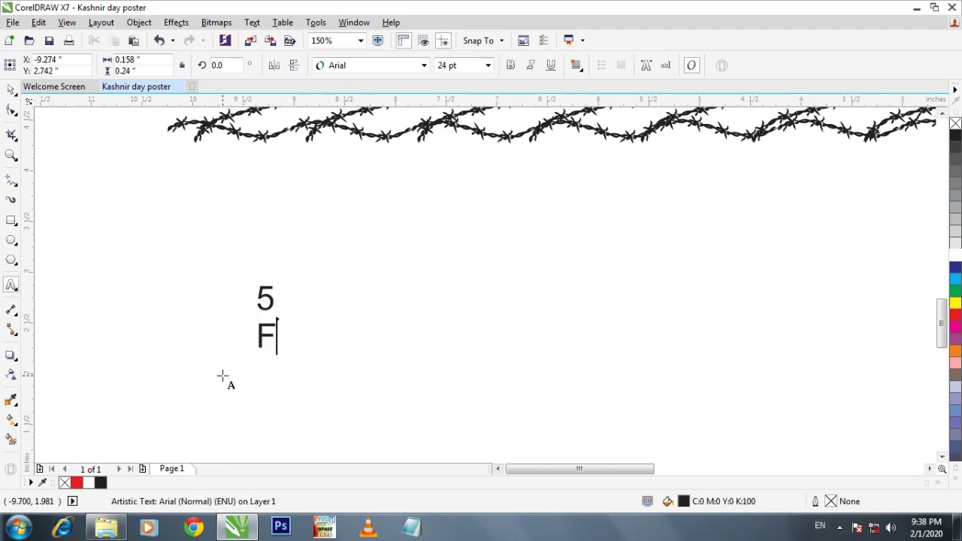
{"action": "type", "text": "FEBRAURY"}
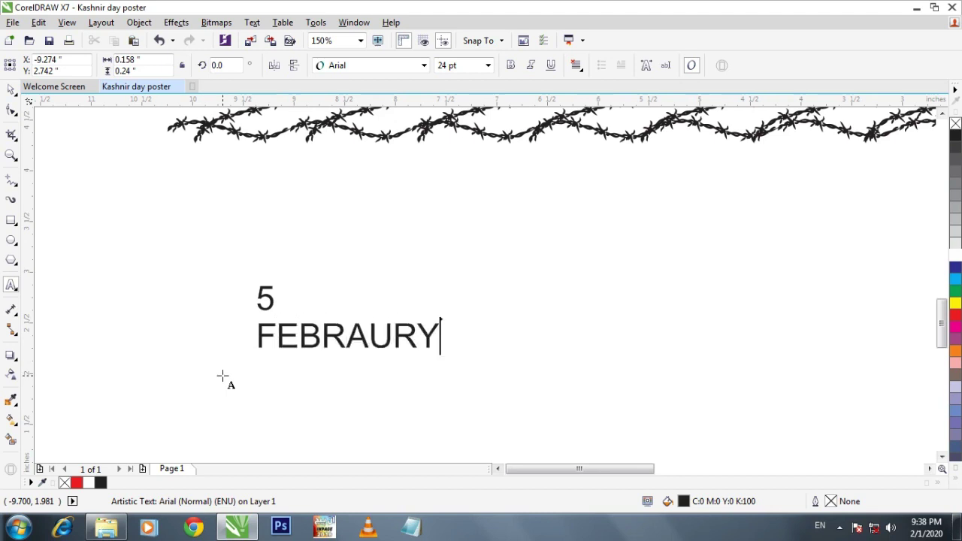
{"action": "key", "text": "Return"}
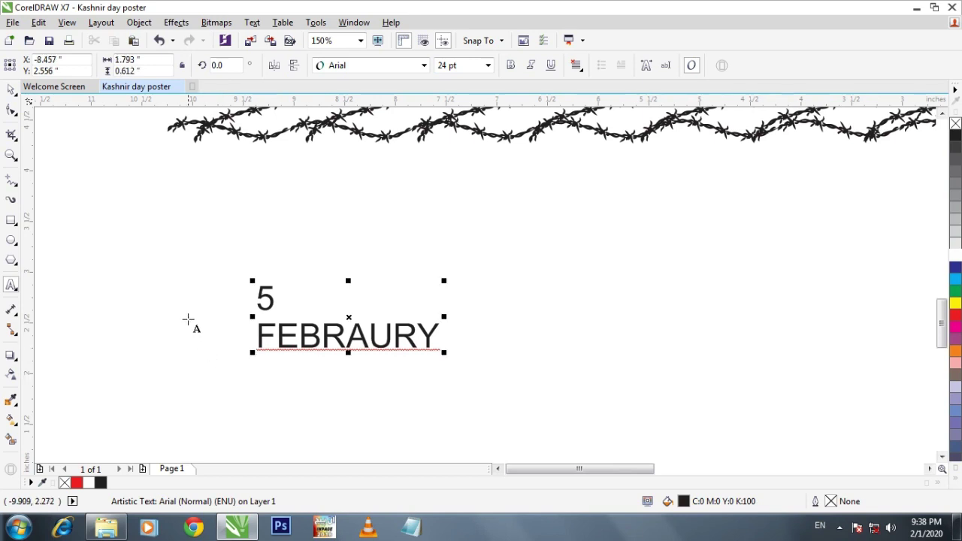
Correct the misspelled word FEBRAURY to FEBRUARY using the spelling suggestion
{"action": "left_click", "coordinate": [342, 344]}
{"action": "right_click", "coordinate": [342, 348]}
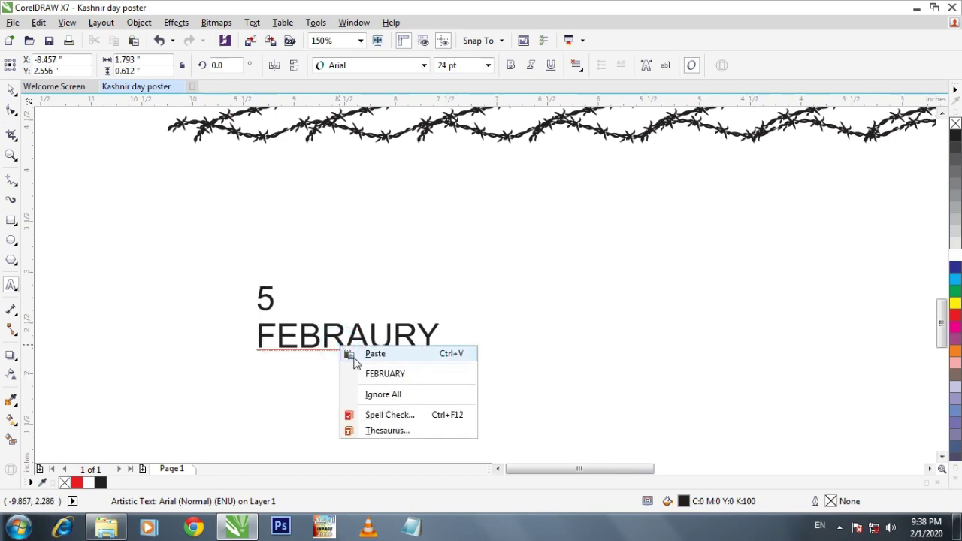
{"action": "left_click", "coordinate": [369, 374]}
Add the lines KASHMIR and SOLIDARITY DAY beneath FEBRUARY and finish editing the text
{"action": "left_click", "coordinate": [430, 343]}
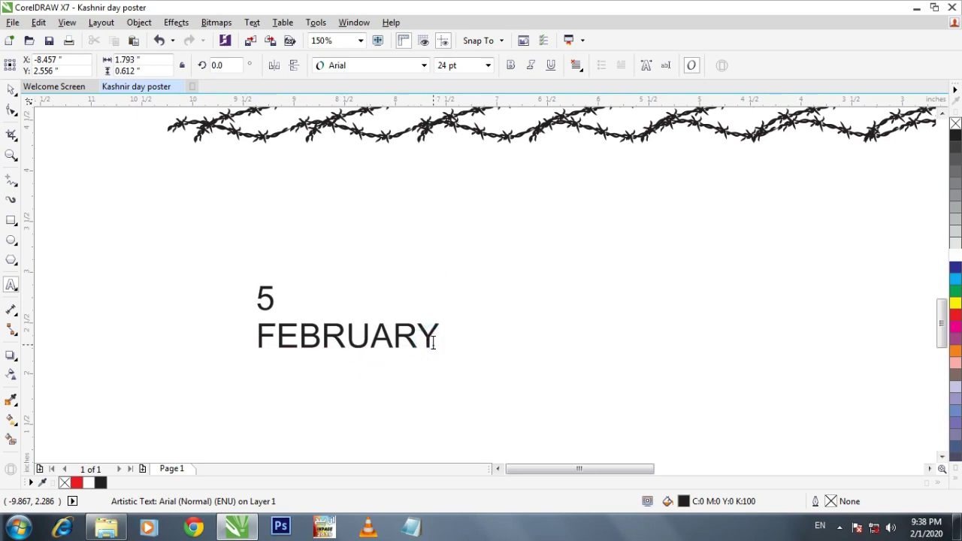
{"action": "type", "text": "KASHMIR "}
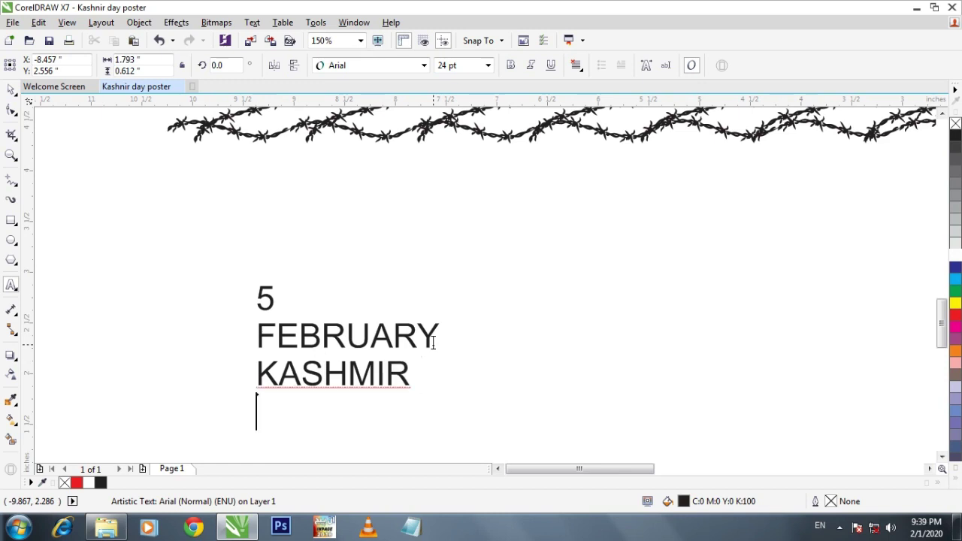
{"action": "type", "text": "SO"}
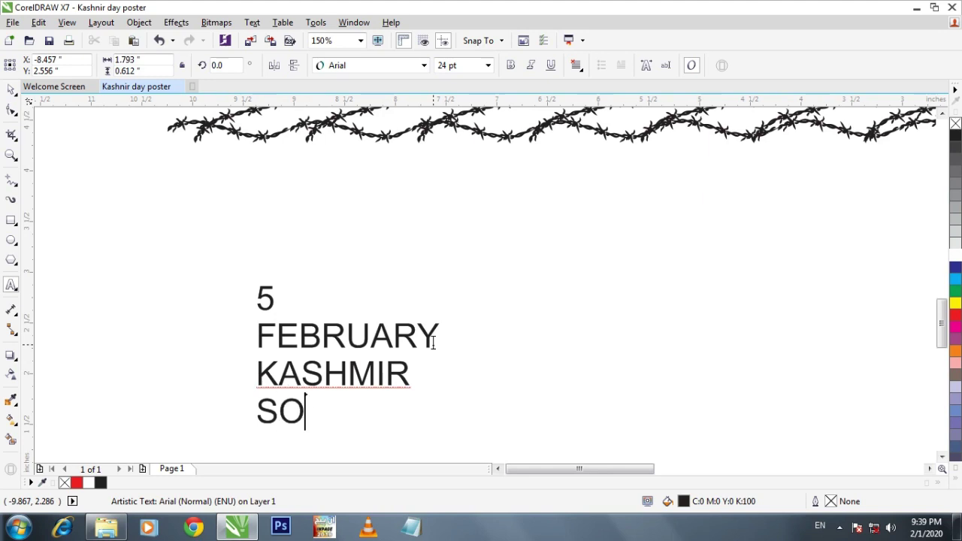
{"action": "type", "text": "LIDA"}
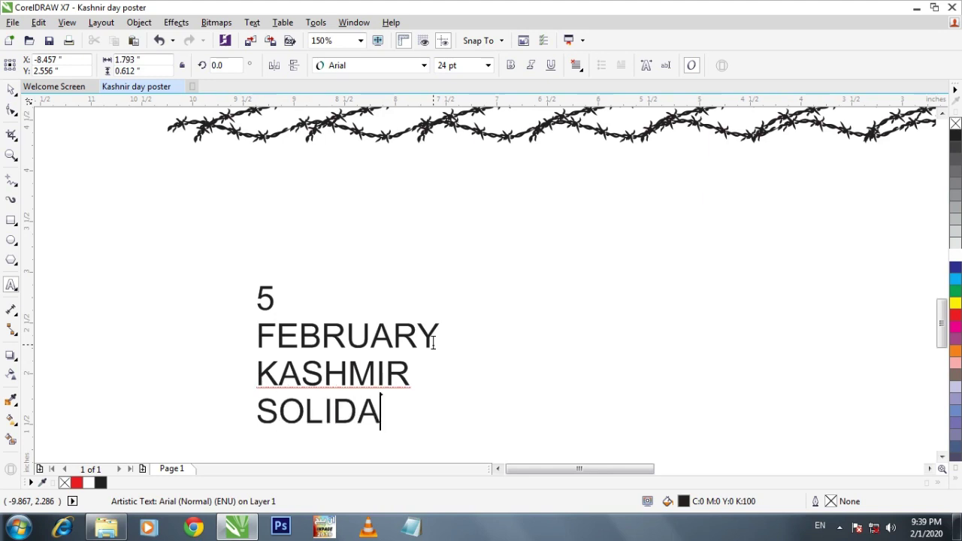
{"action": "type", "text": "RITY DAY"}
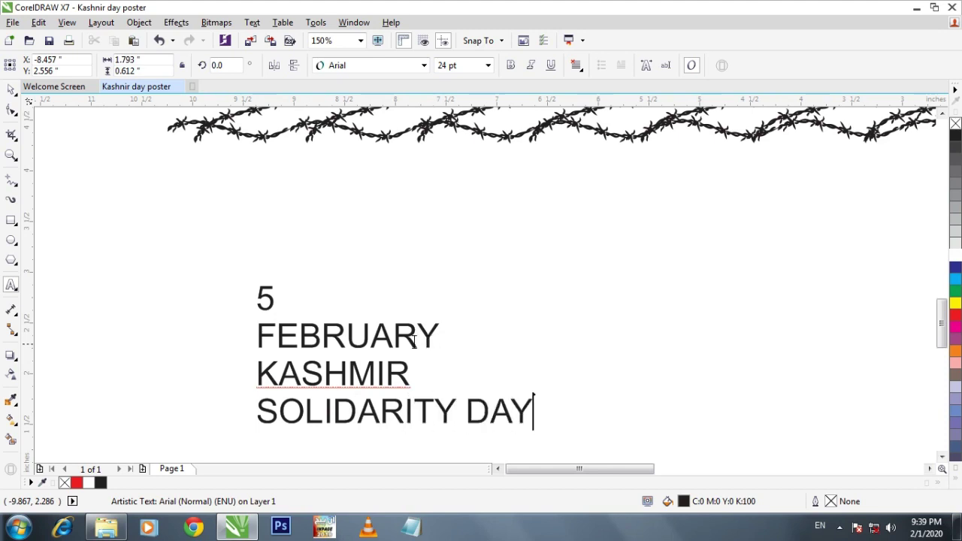
{"action": "key", "text": "ctrl+space"}
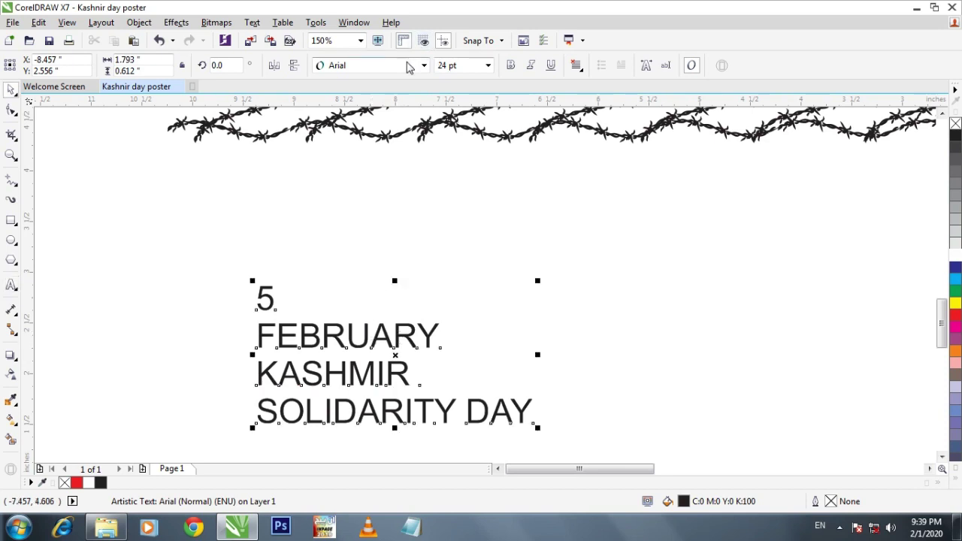
{"action": "left_click", "coordinate": [423, 65]}
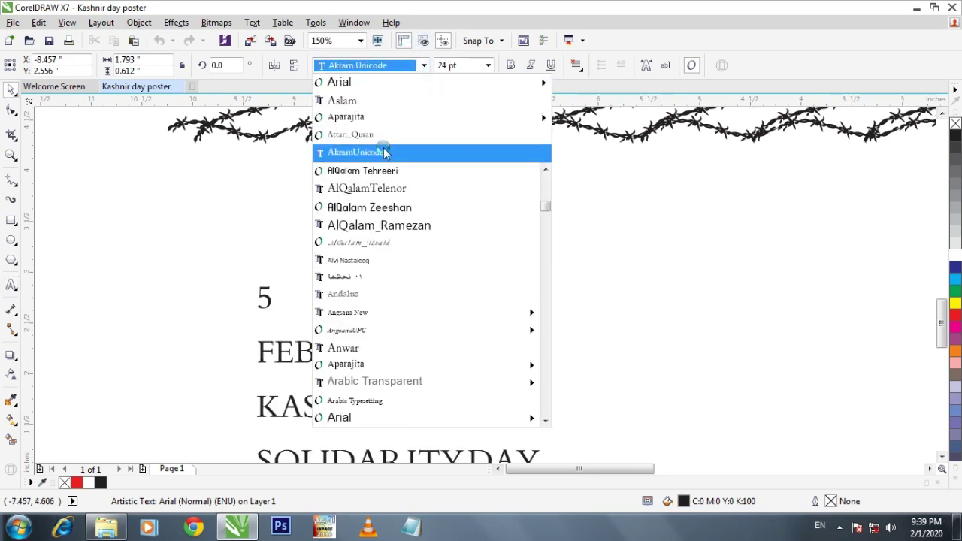
{"action": "scroll", "coordinate": [380, 236], "scroll_direction": "down", "scroll_amount": 4}
{"action": "scroll", "coordinate": [379, 236], "scroll_direction": "down", "scroll_amount": 5}
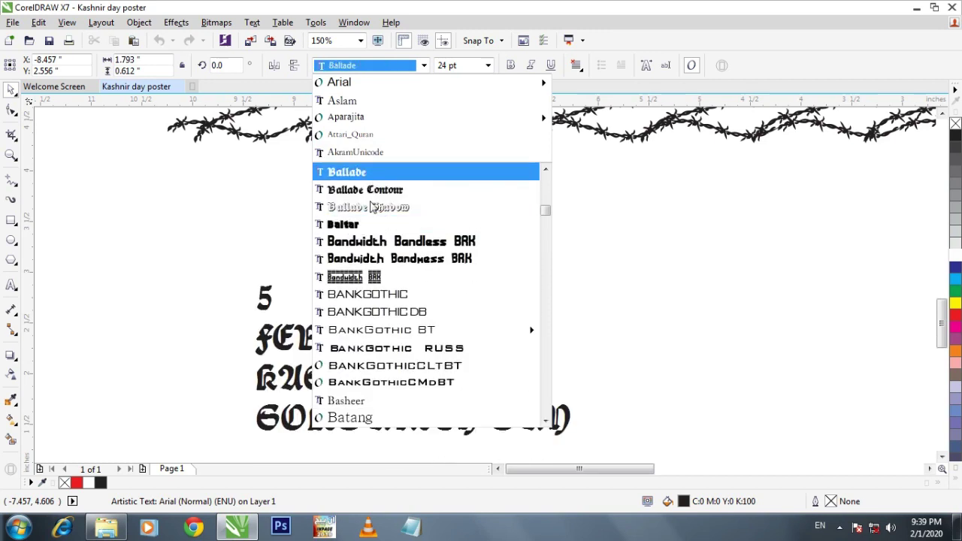
{"action": "scroll", "coordinate": [372, 301], "scroll_direction": "down", "scroll_amount": 4}
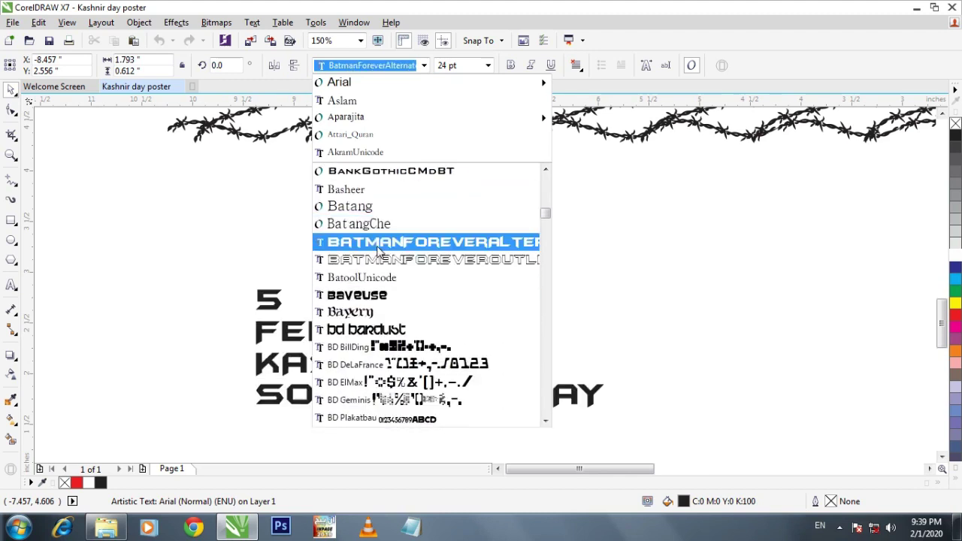
{"action": "scroll", "coordinate": [390, 312], "scroll_direction": "down", "scroll_amount": 1}
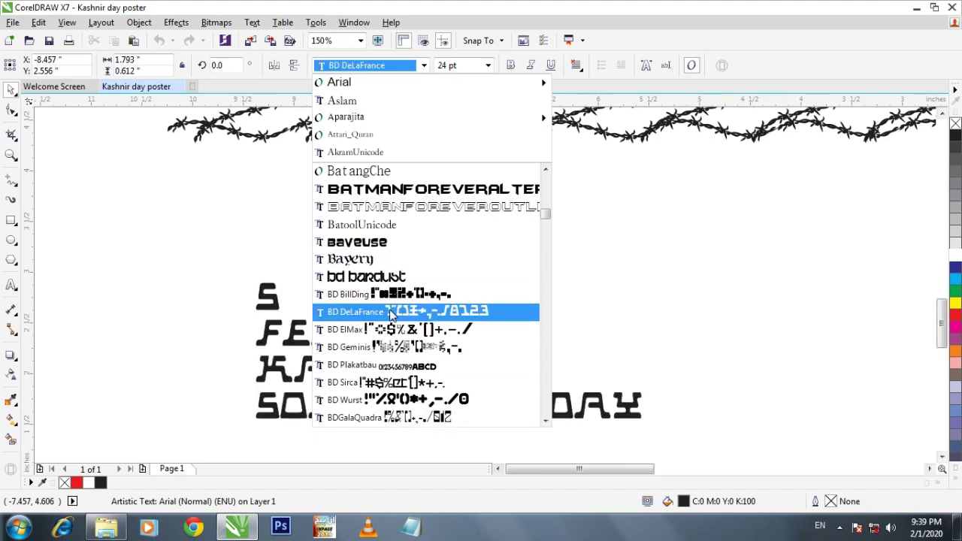
{"action": "scroll", "coordinate": [398, 335], "scroll_direction": "down", "scroll_amount": 3}
{"action": "scroll", "coordinate": [400, 340], "scroll_direction": "down", "scroll_amount": 1}
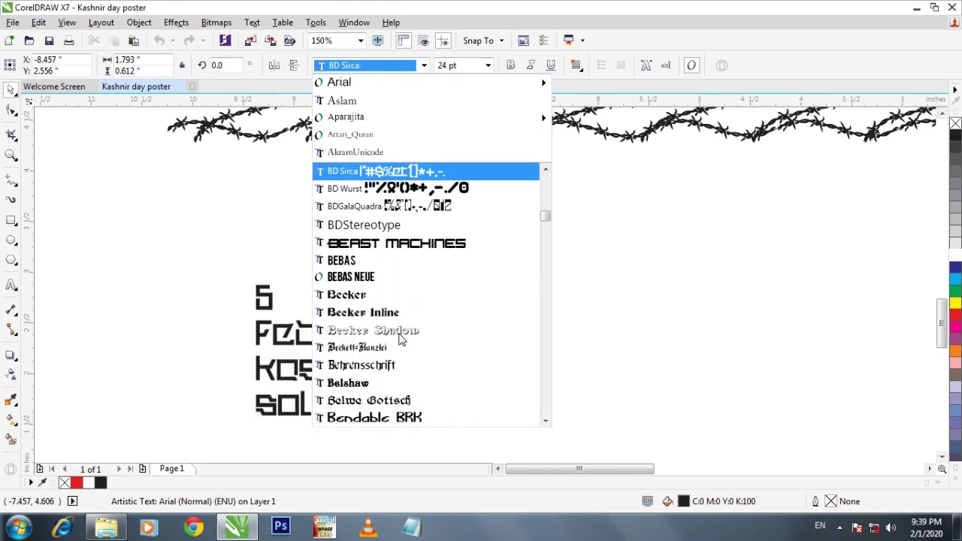
{"action": "left_click", "coordinate": [393, 319]}
{"action": "key", "text": "ctrl+z"}
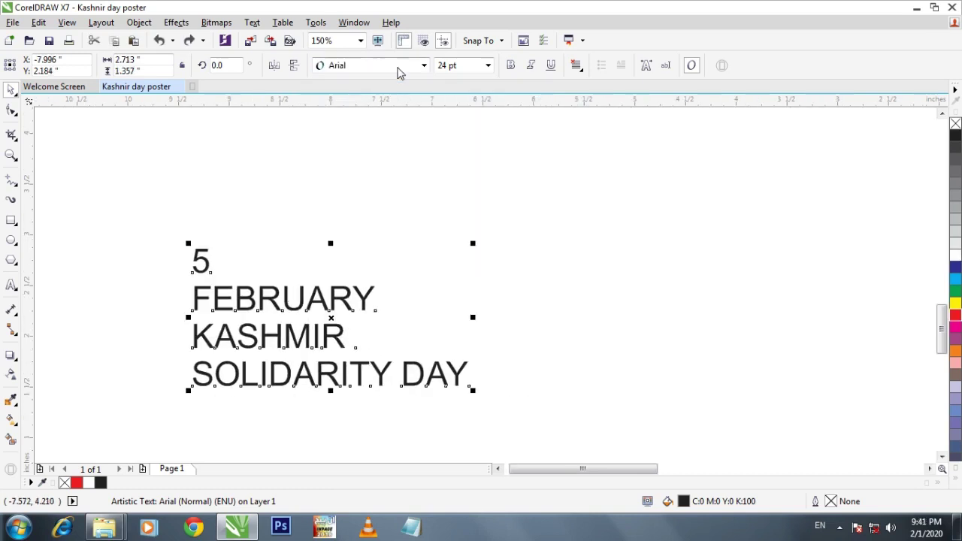
{"action": "left_click", "coordinate": [400, 67]}
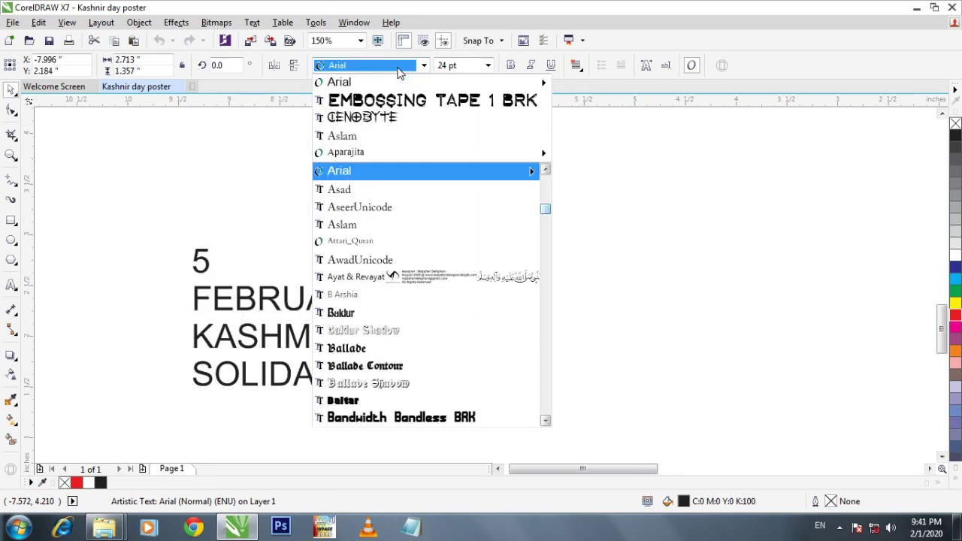
{"action": "scroll", "coordinate": [408, 238], "scroll_direction": "down", "scroll_amount": 6}
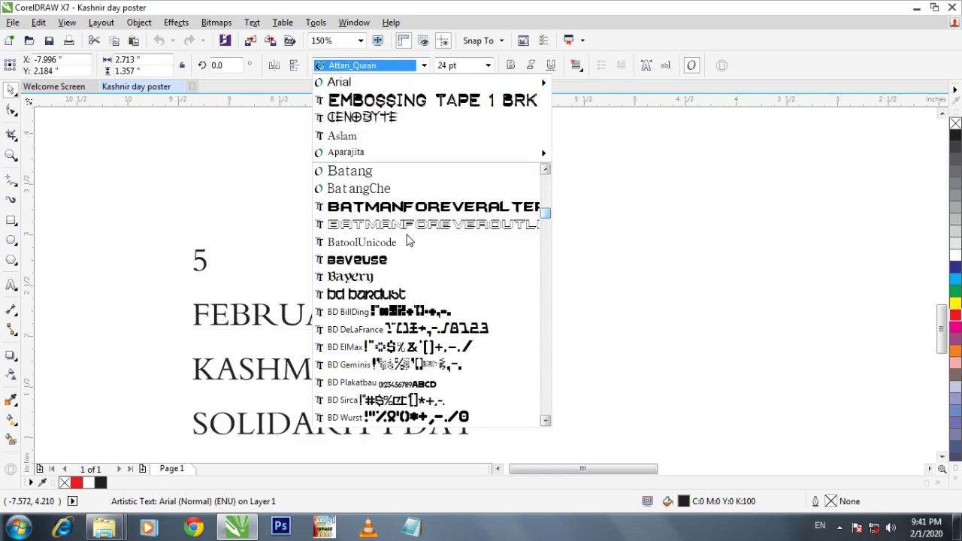
{"action": "left_click", "coordinate": [406, 237]}
Set the font of the four-line English date text to Embossing Tape 1 BRK
{"action": "left_click", "coordinate": [390, 67]}
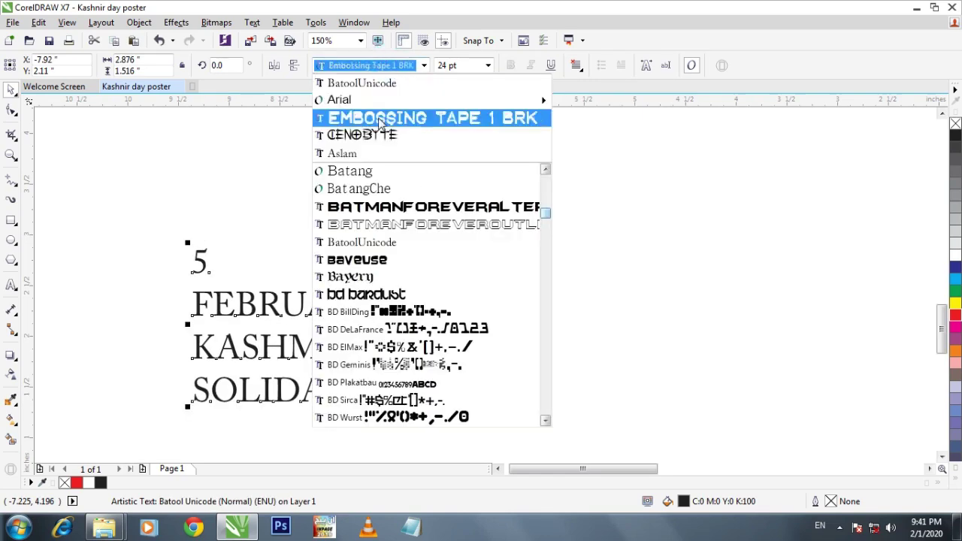
{"action": "type", "text": "Embassy BT"}
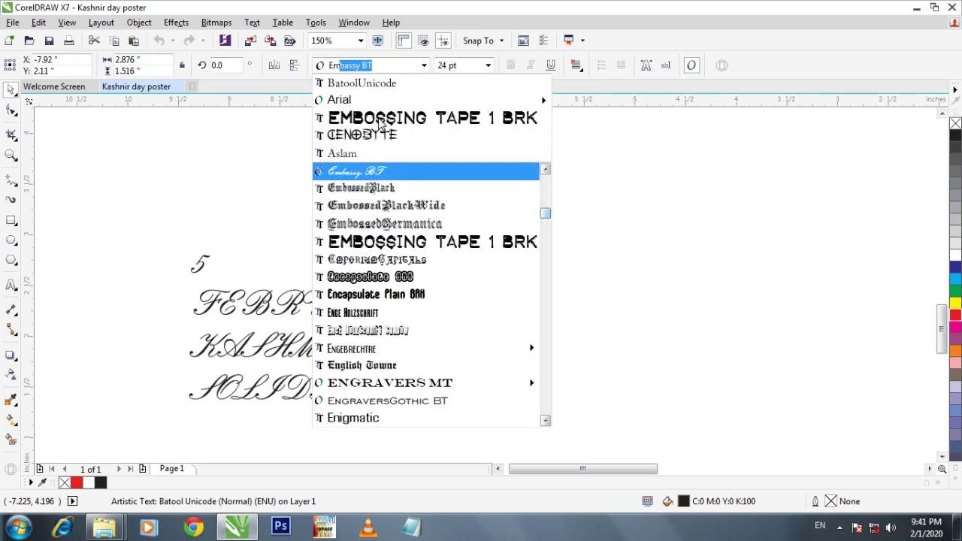
{"action": "key", "text": "Down"}
{"action": "key", "text": "Down"}
{"action": "key", "text": "Down"}
{"action": "key", "text": "Down"}
{"action": "key", "text": "Return"}
Move the date text to the right beneath the barbed wire, closer to the page's left edge
{"action": "scroll", "coordinate": [391, 256], "scroll_direction": "down", "scroll_amount": 1}
{"action": "scroll", "coordinate": [373, 273], "scroll_direction": "down", "scroll_amount": 4}
{"action": "left_click_drag", "start_coordinate": [191, 293], "coordinate": [369, 295]}
{"action": "scroll", "coordinate": [354, 338], "scroll_direction": "up", "scroll_amount": 2}
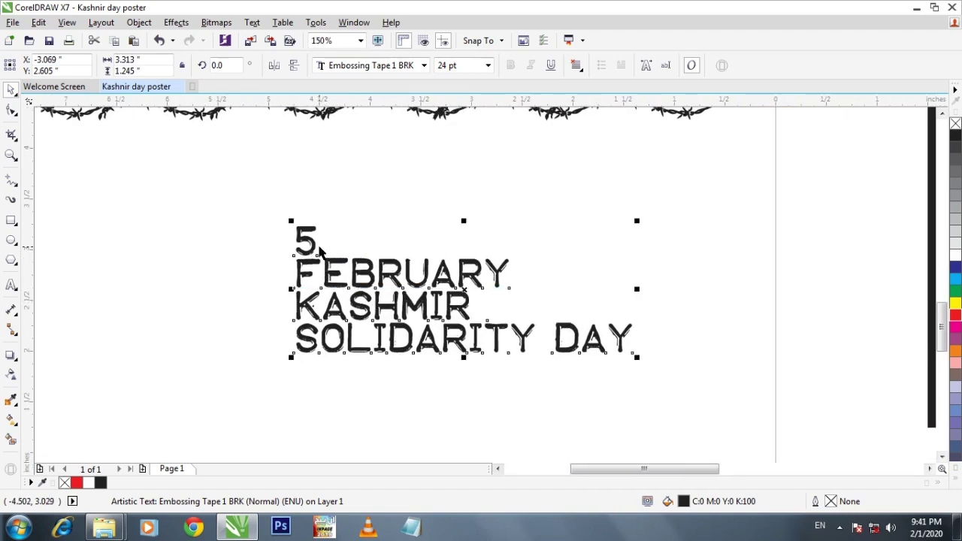
Color the 5 white and the word FEBRUARY red within the date text
{"action": "double_click", "coordinate": [309, 243]}
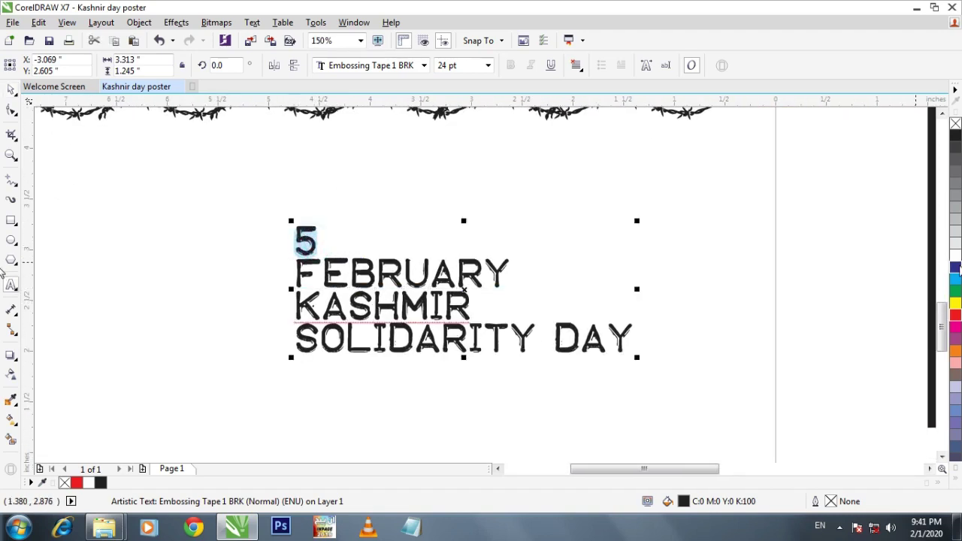
{"action": "left_click", "coordinate": [956, 256]}
{"action": "left_click_drag", "start_coordinate": [510, 273], "coordinate": [295, 274]}
{"action": "left_click", "coordinate": [955, 316]}
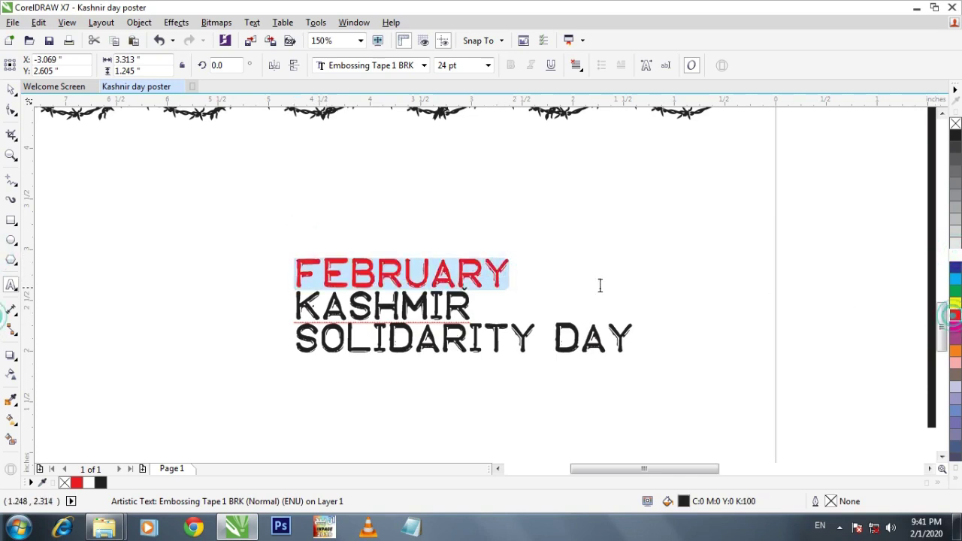
Color the word KASHMIR white and the line SOLIDARITY DAY red
{"action": "left_click_drag", "start_coordinate": [475, 309], "coordinate": [294, 308]}
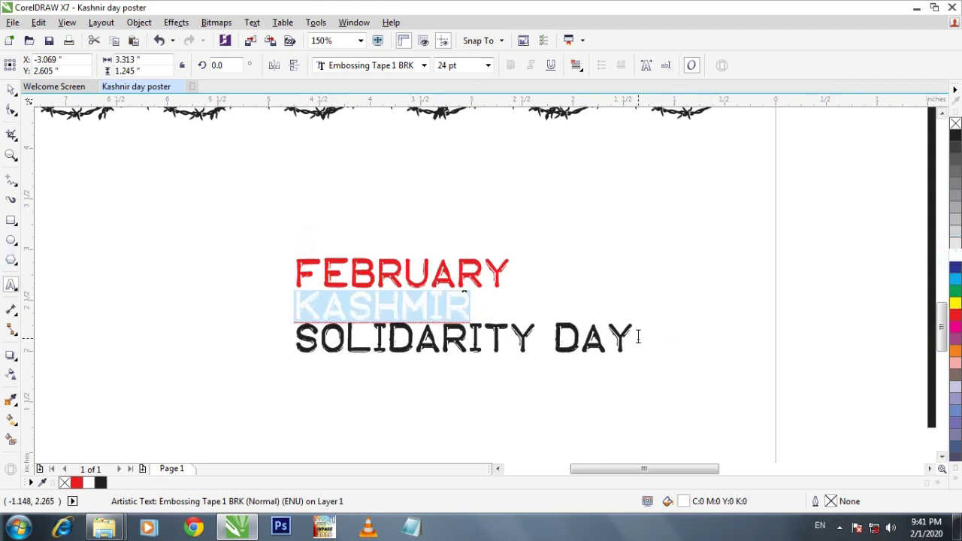
{"action": "key", "text": "Delete"}
{"action": "left_click_drag", "start_coordinate": [636, 335], "coordinate": [290, 334]}
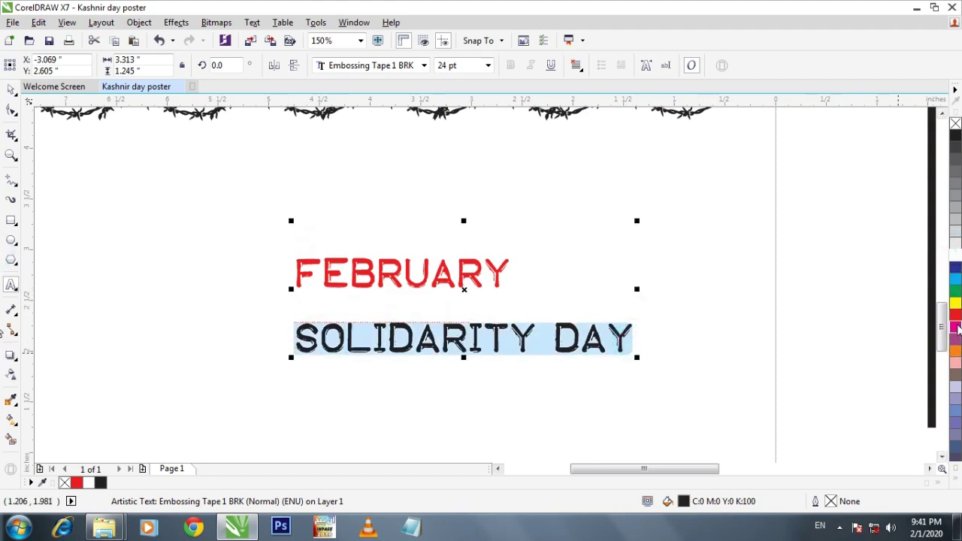
{"action": "left_click", "coordinate": [955, 324]}
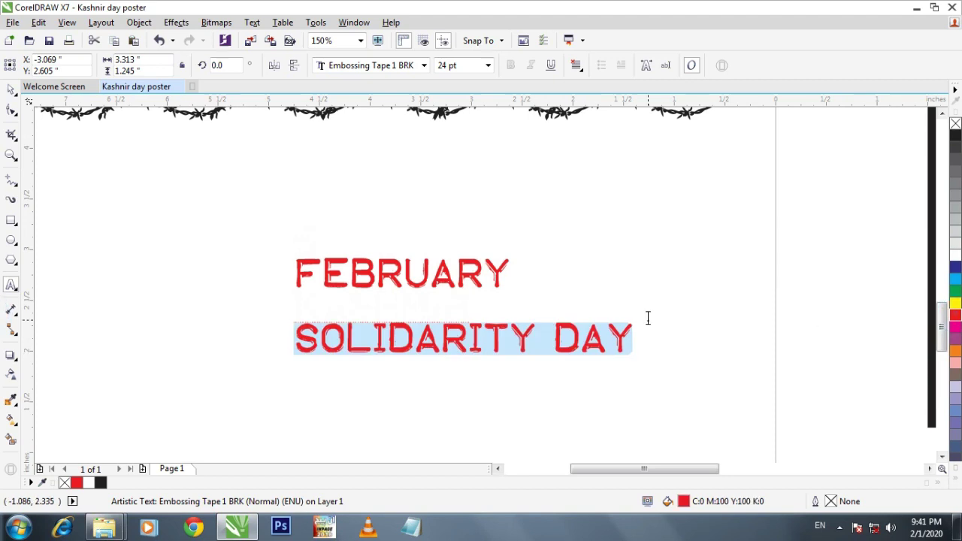
Center-align the lines of the date text and finish editing it
{"action": "left_click", "coordinate": [576, 66]}
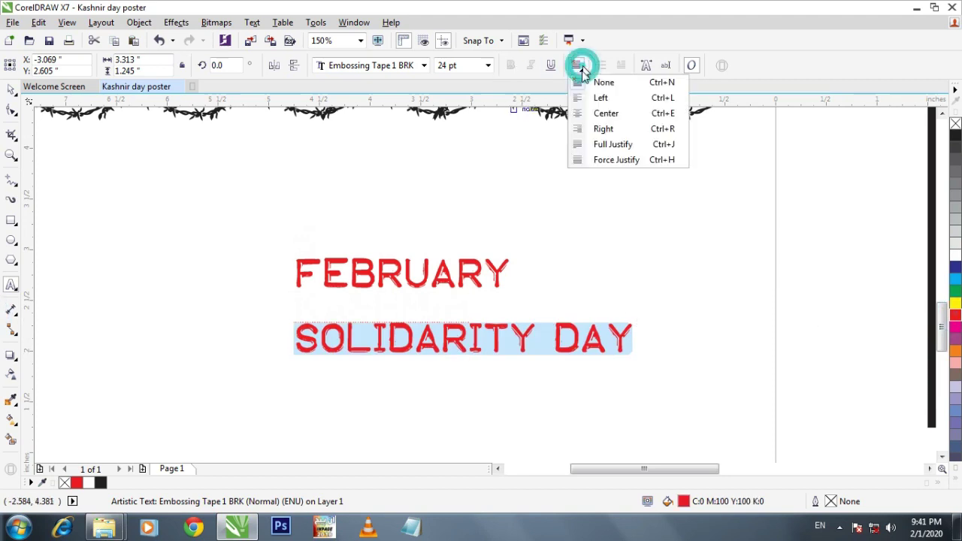
{"action": "left_click", "coordinate": [602, 114]}
{"action": "key", "text": "ctrl+space"}
Move the date text onto the black lower part of the poster and enlarge it to about 33 pt
{"action": "scroll", "coordinate": [478, 263], "scroll_direction": "down", "scroll_amount": 1}
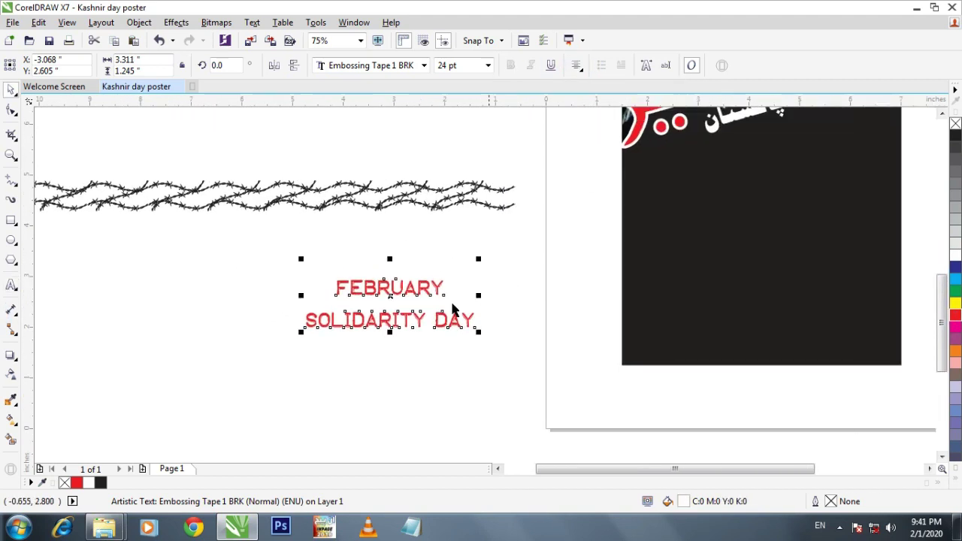
{"action": "left_click_drag", "start_coordinate": [416, 293], "coordinate": [677, 304]}
{"action": "scroll", "coordinate": [623, 299], "scroll_direction": "up", "scroll_amount": 2}
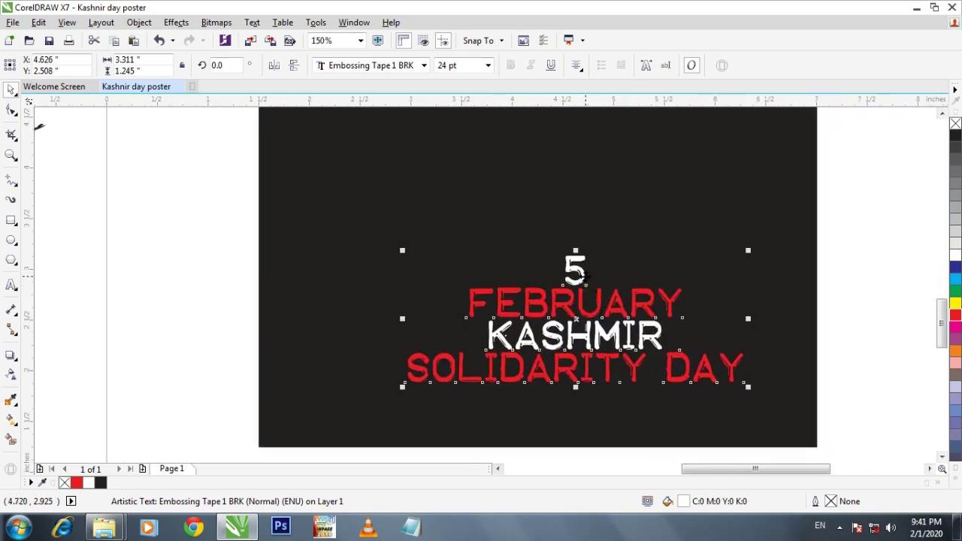
{"action": "scroll", "coordinate": [569, 279], "scroll_direction": "down", "scroll_amount": 2}
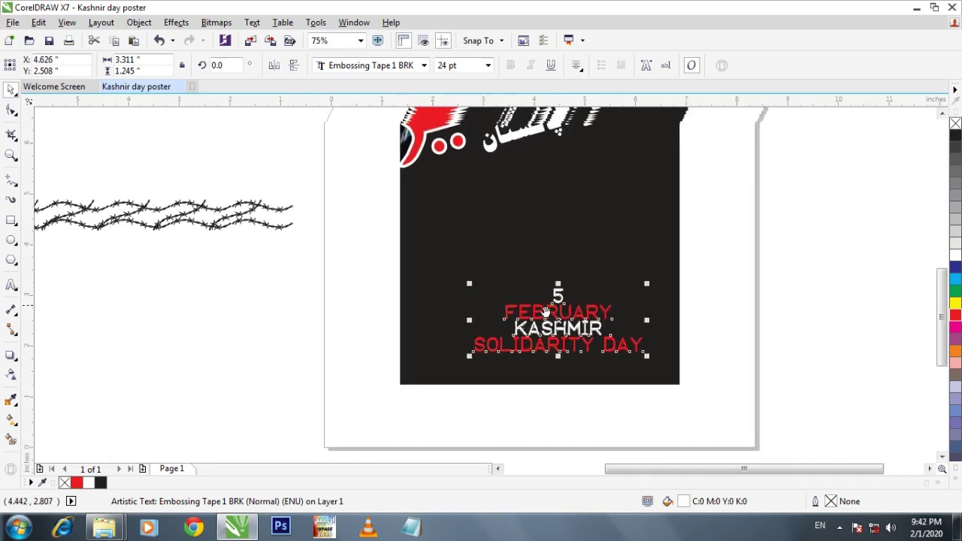
{"action": "left_click_drag", "start_coordinate": [643, 289], "coordinate": [625, 266]}
{"action": "left_click", "coordinate": [625, 266]}
Center the date text horizontally on the black poster rectangle and break it apart into separate lines
{"action": "left_click", "coordinate": [592, 338]}
{"action": "left_click", "coordinate": [591, 254], "text": "shift"}
{"action": "key", "text": "c"}
{"action": "left_click", "coordinate": [754, 290]}
{"action": "left_click", "coordinate": [595, 310]}
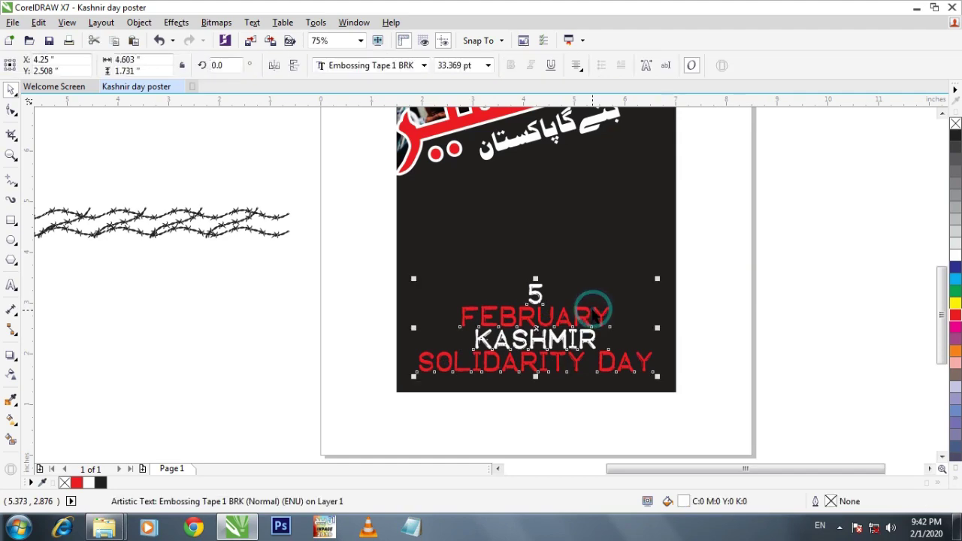
{"action": "left_click", "coordinate": [760, 309]}
Rotate the separate 5 by about 74° and enlarge it to about 85 pt, slightly overlapping the top of FEBRUARY
{"action": "scroll", "coordinate": [541, 320], "scroll_direction": "up", "scroll_amount": 6}
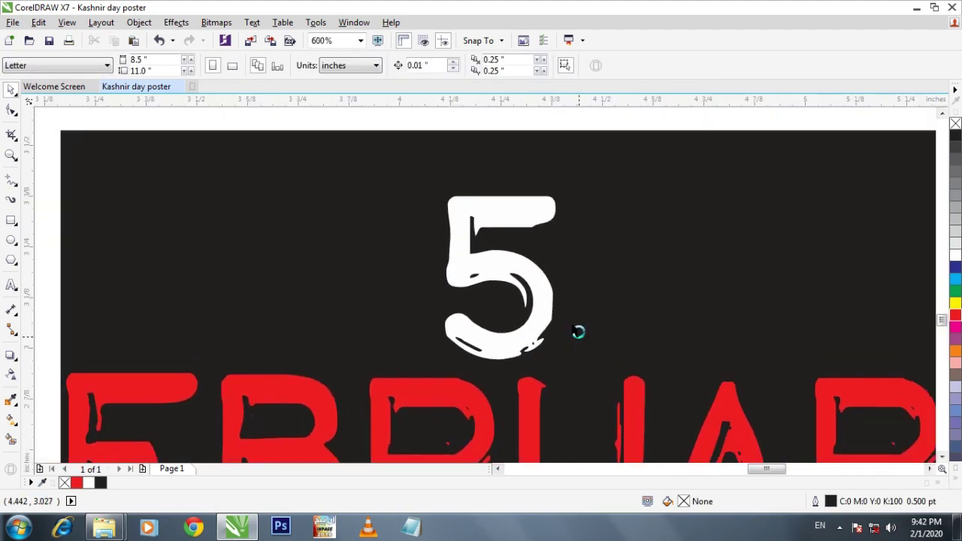
{"action": "left_click", "coordinate": [541, 303]}
{"action": "left_click", "coordinate": [541, 302]}
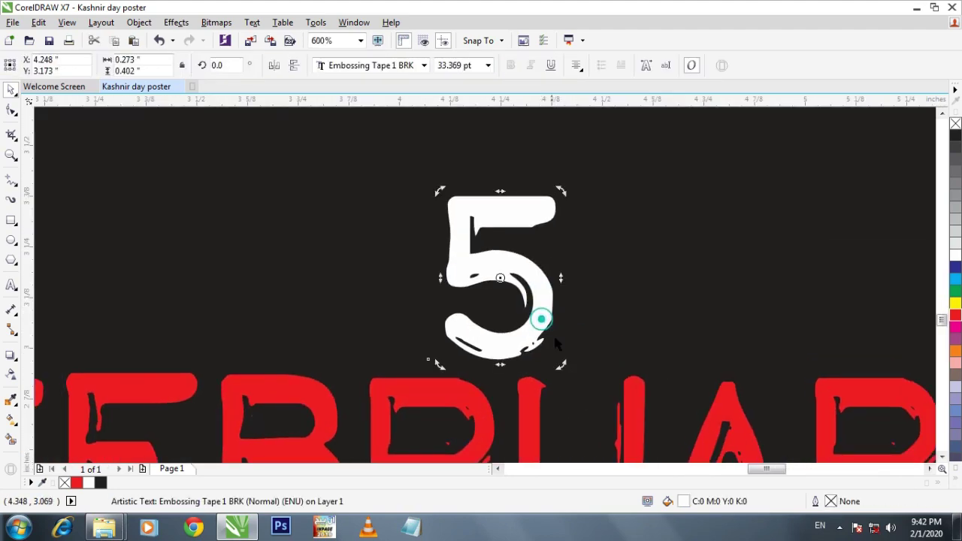
{"action": "left_click_drag", "start_coordinate": [560, 365], "coordinate": [616, 222]}
{"action": "scroll", "coordinate": [572, 296], "scroll_direction": "down", "scroll_amount": 4}
{"action": "left_click_drag", "start_coordinate": [576, 281], "coordinate": [636, 251]}
{"action": "left_click_drag", "start_coordinate": [589, 305], "coordinate": [593, 303]}
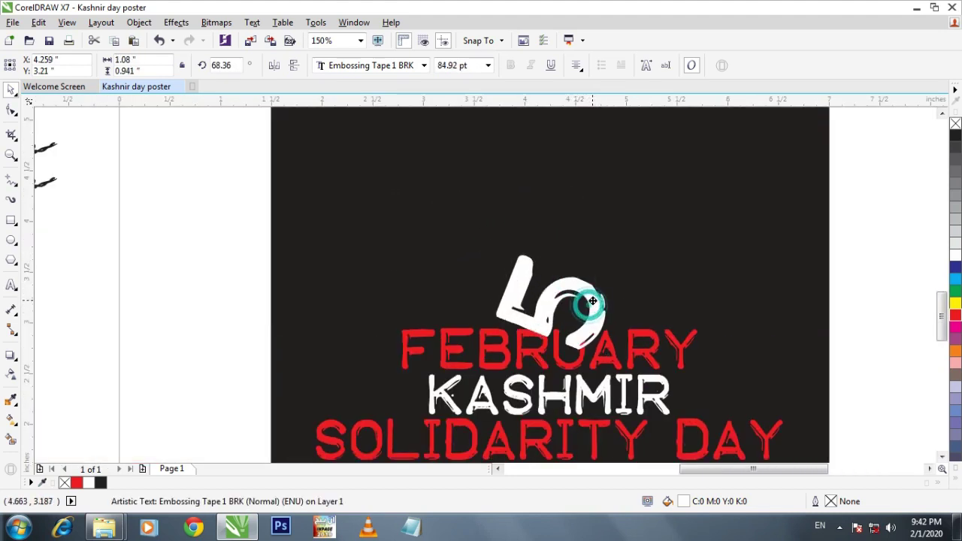
{"action": "left_click_drag", "start_coordinate": [612, 243], "coordinate": [612, 248]}
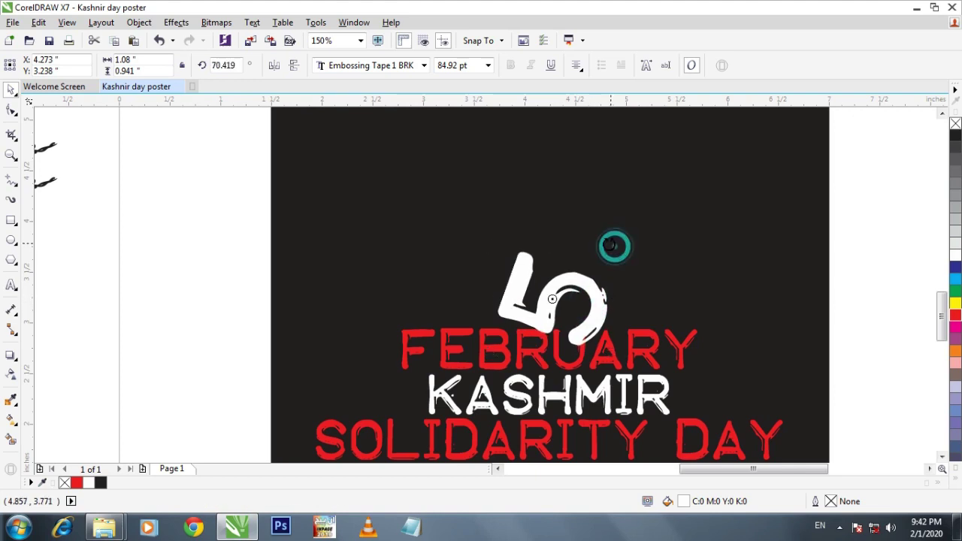
{"action": "left_click", "coordinate": [589, 300]}
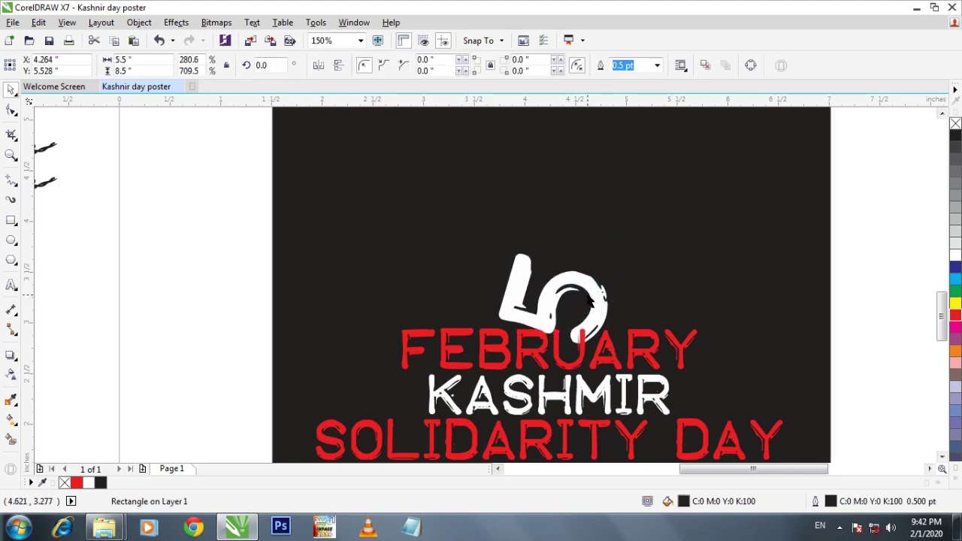
{"action": "left_click", "coordinate": [600, 299]}
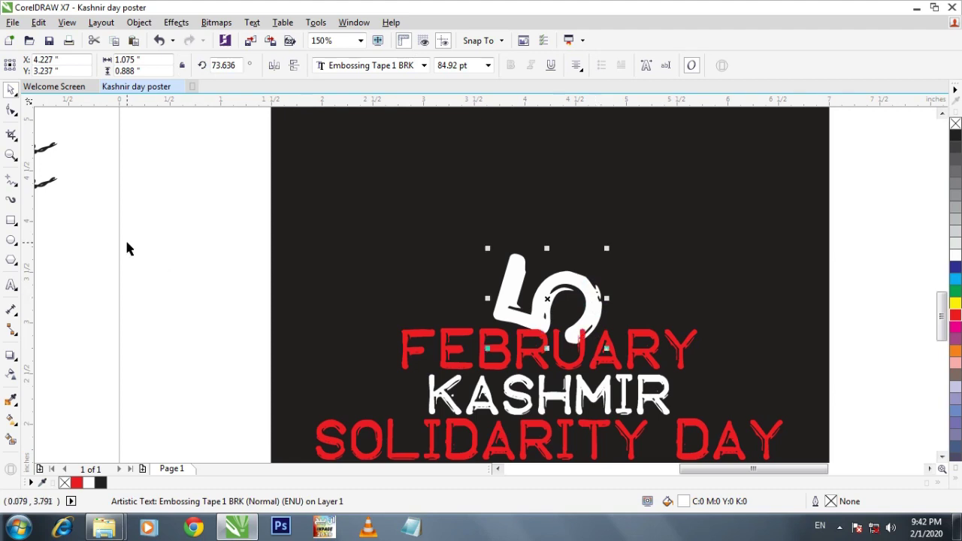
Draw a rectangle about 1.69 by 0.98 inches around the 5, with its lower edge just above FEBRUARY
{"action": "left_click", "coordinate": [10, 221]}
{"action": "left_click_drag", "start_coordinate": [463, 224], "coordinate": [636, 324]}
{"action": "left_click", "coordinate": [11, 89]}
PowerClip the rotated 5 inside the rectangle drawn above FEBRUARY
{"action": "left_click", "coordinate": [564, 342]}
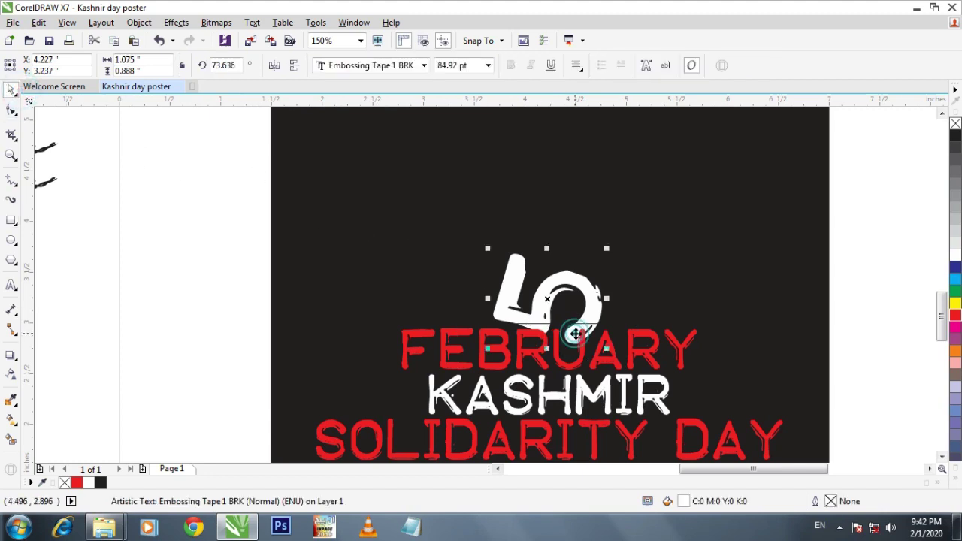
{"action": "right_click", "coordinate": [576, 334]}
{"action": "left_click", "coordinate": [635, 38]}
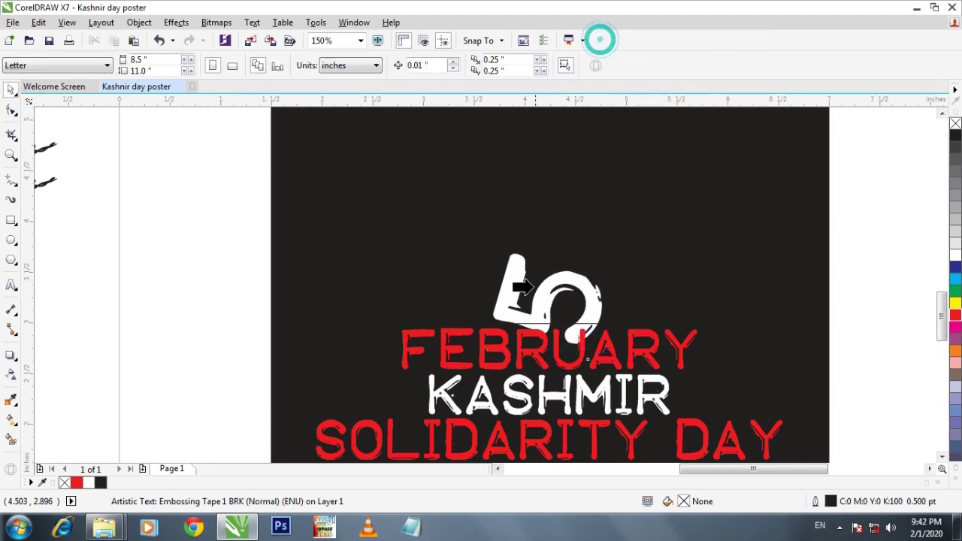
{"action": "left_click", "coordinate": [524, 277]}
{"action": "left_click", "coordinate": [468, 289]}
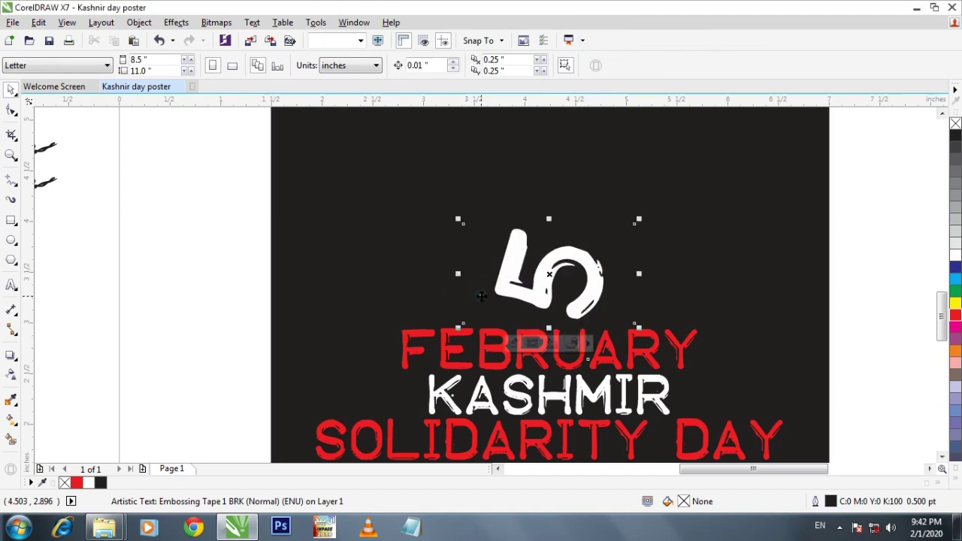
Edit the PowerClip contents and move the 5 down so the frame's lower edge crops it above FEBRUARY
{"action": "double_click", "coordinate": [537, 290]}
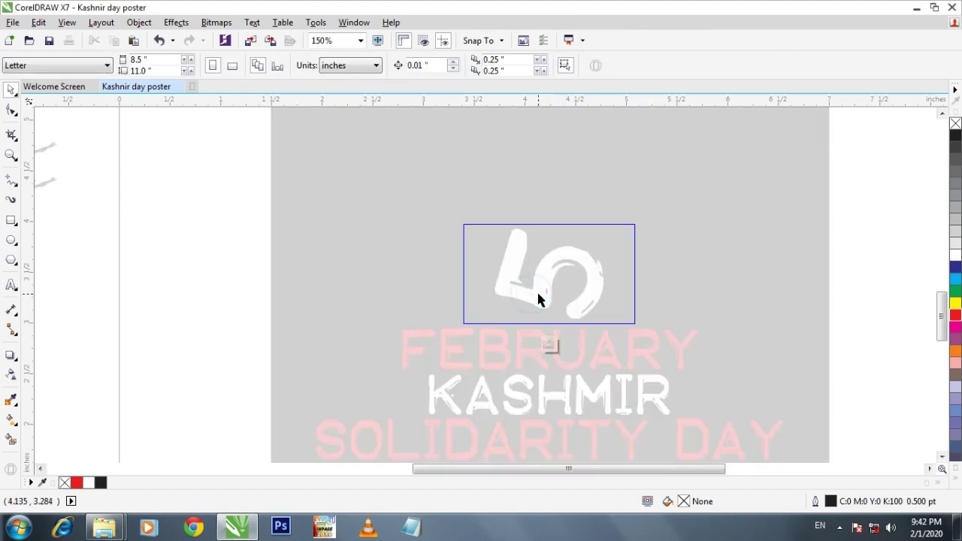
{"action": "left_click", "coordinate": [537, 290]}
{"action": "left_click_drag", "start_coordinate": [545, 293], "coordinate": [546, 324]}
{"action": "left_click", "coordinate": [601, 359], "text": "ctrl"}
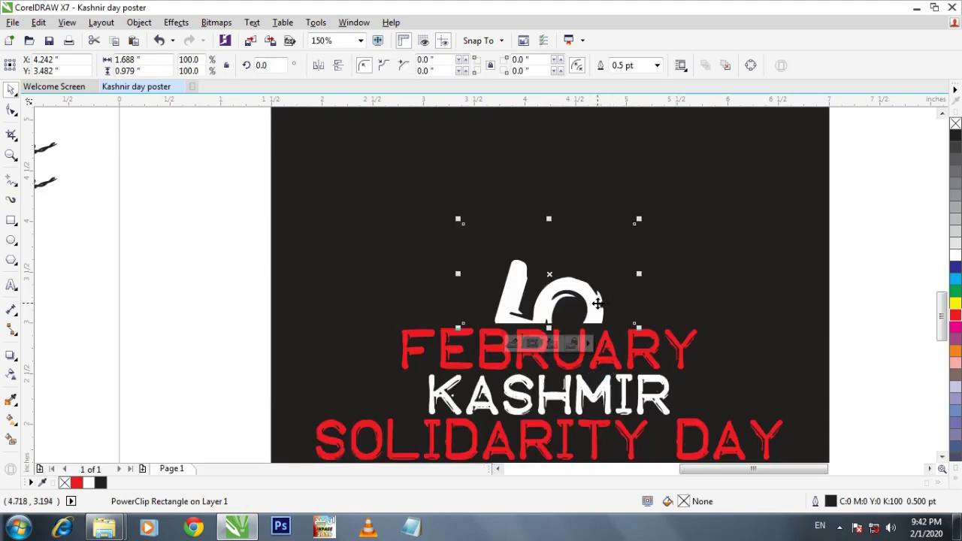
Nudge the clipped 5 slightly upward inside its frame and clear the selection
{"action": "left_click", "coordinate": [594, 304], "text": "ctrl"}
{"action": "left_click_drag", "start_coordinate": [594, 304], "coordinate": [595, 300]}
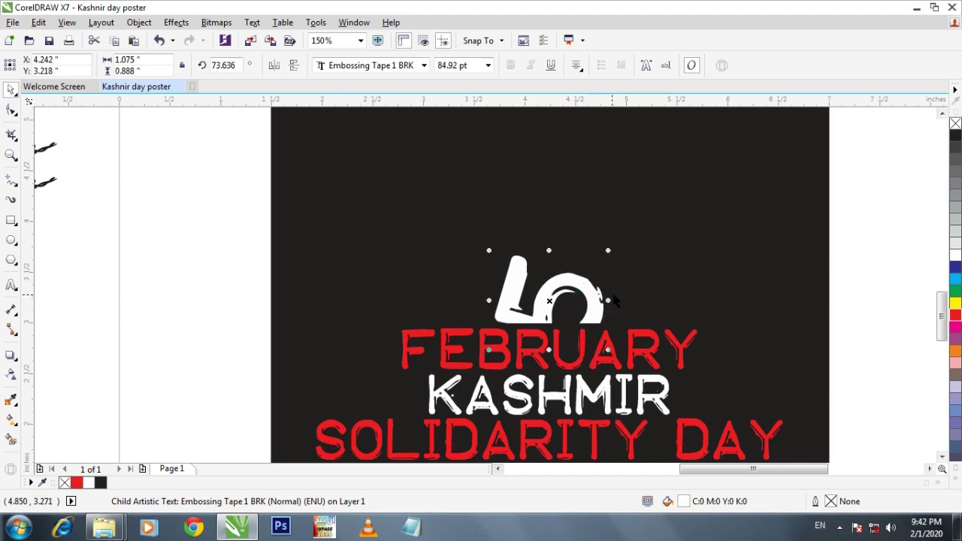
{"action": "left_click", "coordinate": [658, 285]}
{"action": "scroll", "coordinate": [660, 282], "scroll_direction": "down", "scroll_amount": 4}
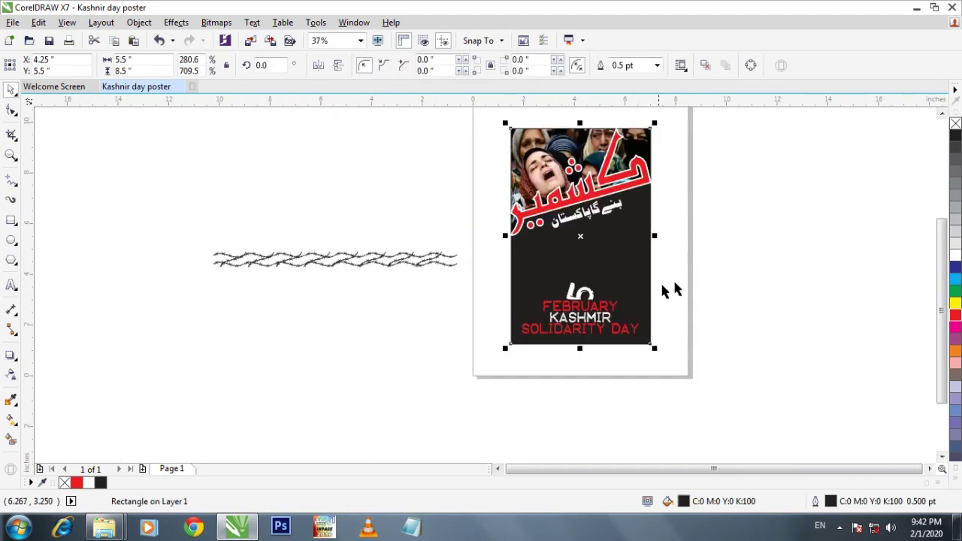
{"action": "left_click", "coordinate": [675, 283]}
{"action": "scroll", "coordinate": [676, 283], "scroll_direction": "up", "scroll_amount": 2}
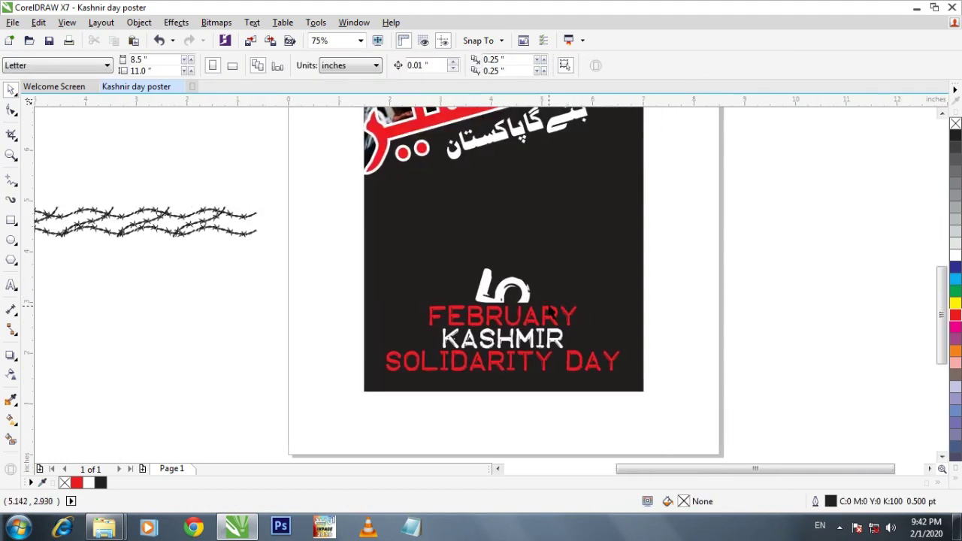
Remove the outline of the clipping frame above FEBRUARY and fill the 5 inside it with red
{"action": "left_click", "coordinate": [524, 293]}
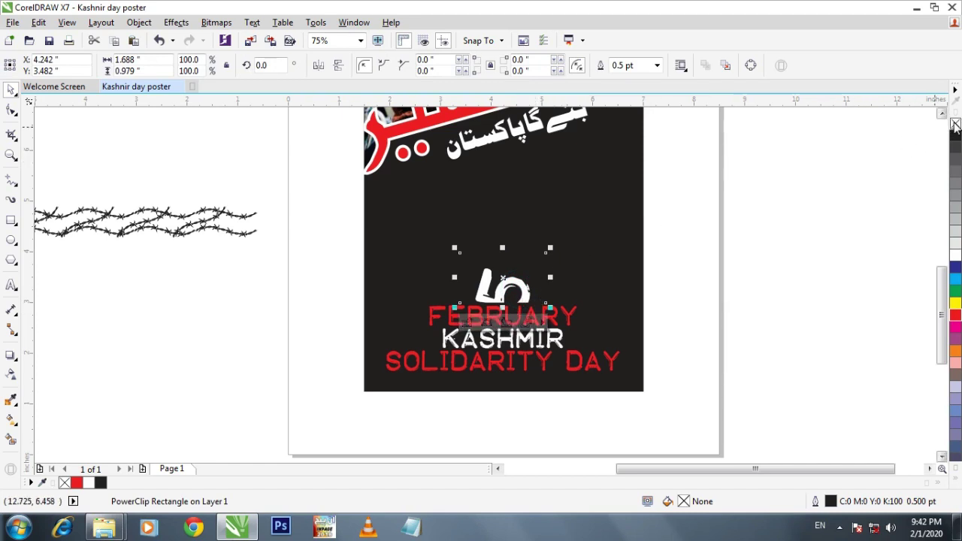
{"action": "left_click", "coordinate": [703, 295]}
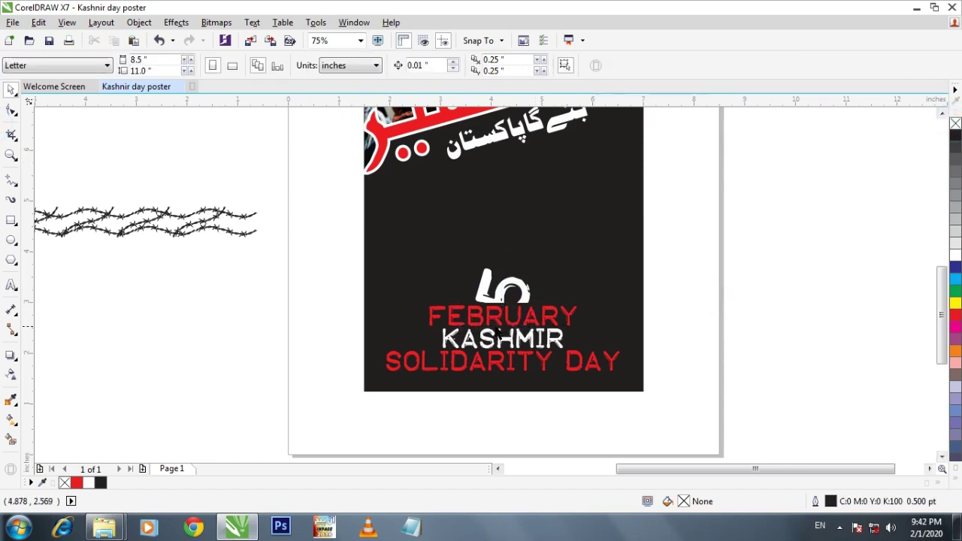
{"action": "scroll", "coordinate": [537, 295], "scroll_direction": "up", "scroll_amount": 2}
{"action": "left_click", "coordinate": [555, 263]}
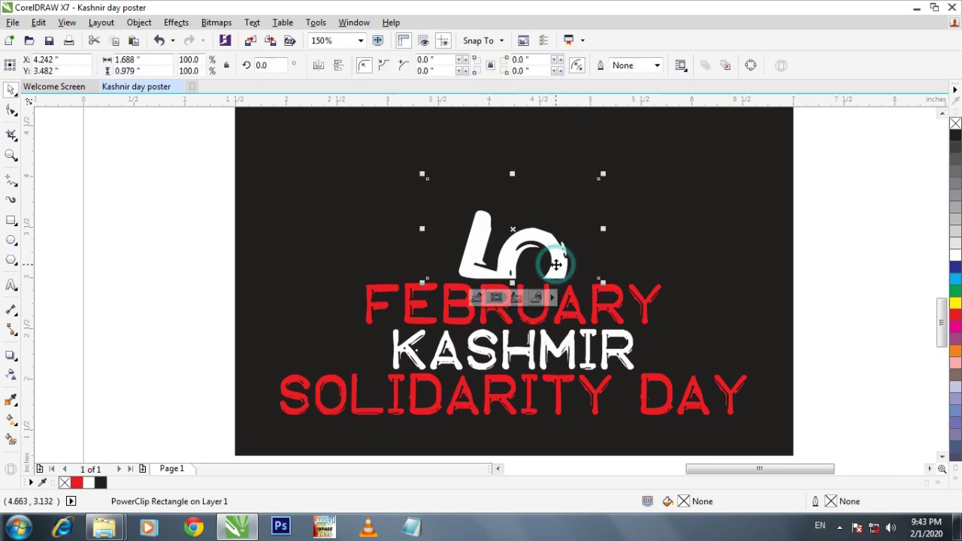
{"action": "left_click", "coordinate": [558, 264], "text": "ctrl"}
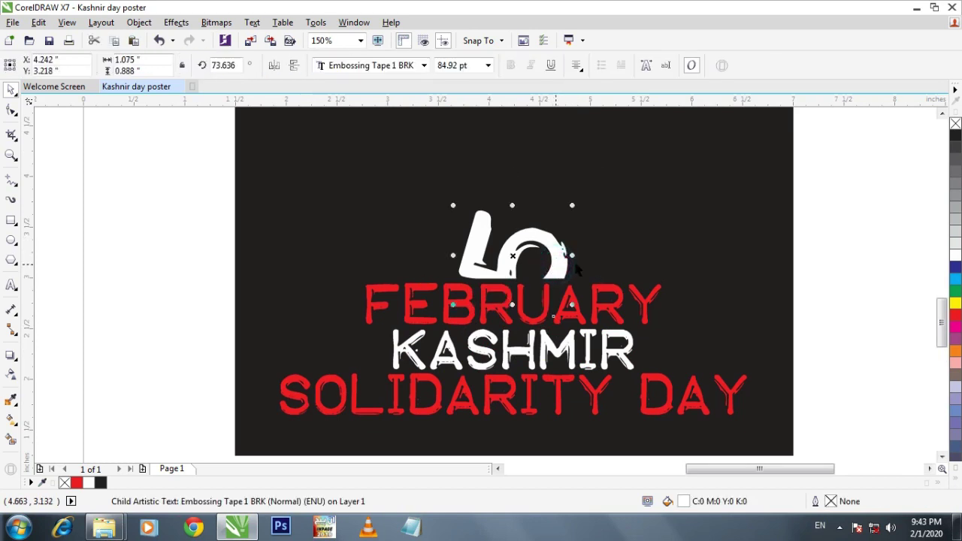
{"action": "left_click", "coordinate": [954, 321]}
Recolor the date text: FEBRUARY white, KASHMIR red and SOLIDARITY DAY white
{"action": "left_click", "coordinate": [605, 310]}
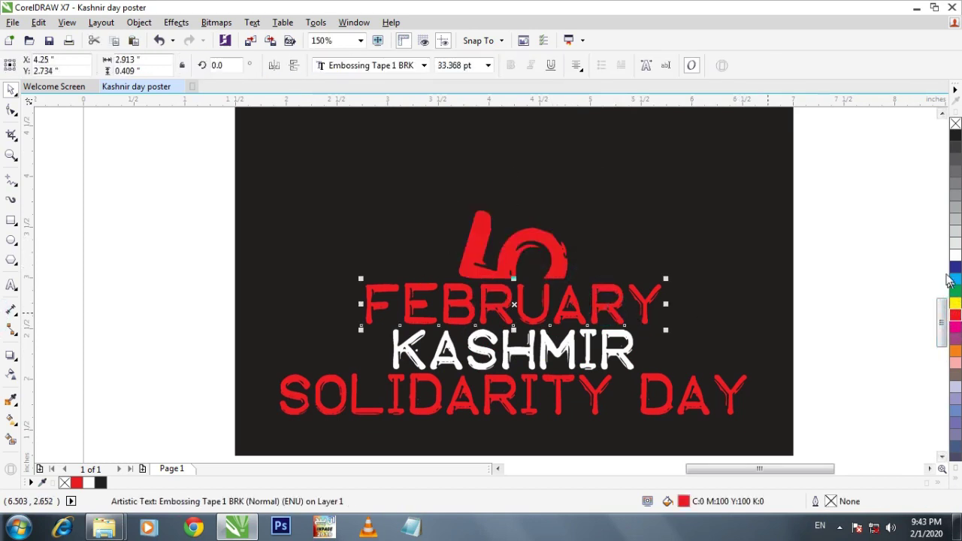
{"action": "left_click", "coordinate": [955, 256]}
{"action": "left_click", "coordinate": [566, 347]}
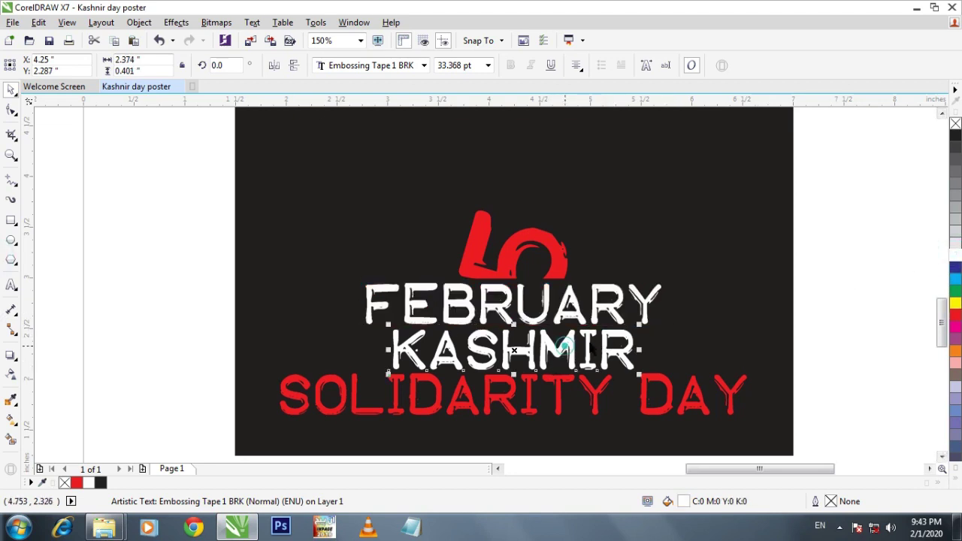
{"action": "left_click", "coordinate": [955, 316]}
{"action": "left_click", "coordinate": [601, 403]}
{"action": "left_click", "coordinate": [955, 255]}
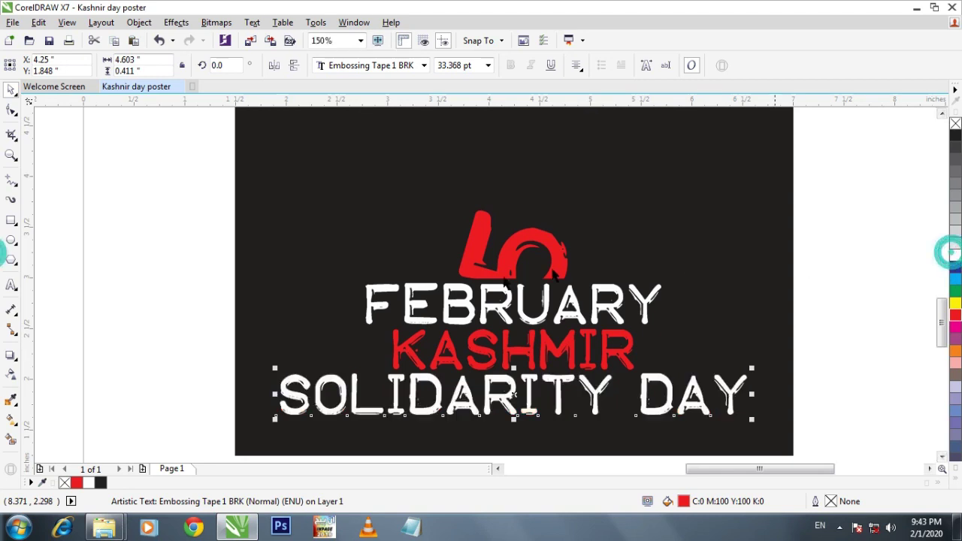
{"action": "scroll", "coordinate": [553, 271], "scroll_direction": "down", "scroll_amount": 2}
{"action": "scroll", "coordinate": [480, 300], "scroll_direction": "down", "scroll_amount": 2}
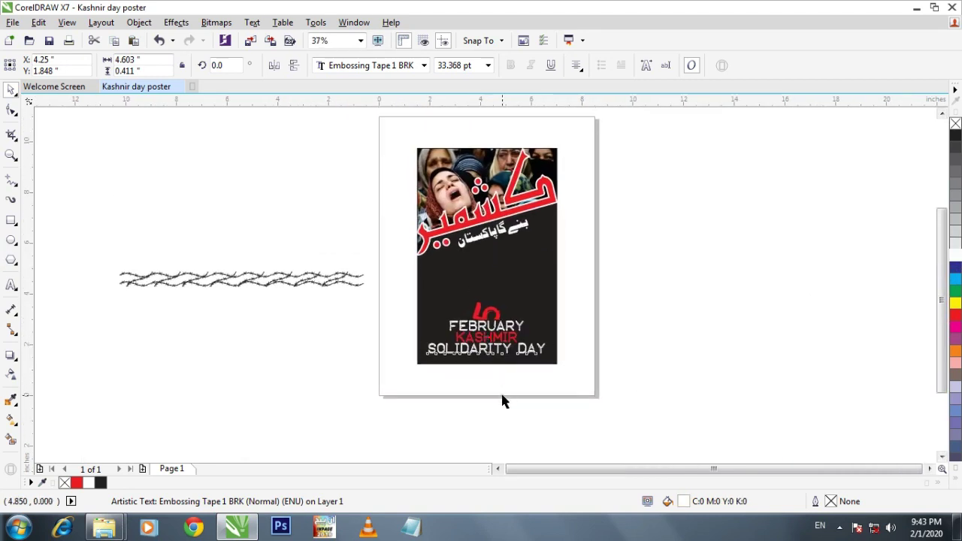
{"action": "left_click", "coordinate": [504, 398]}
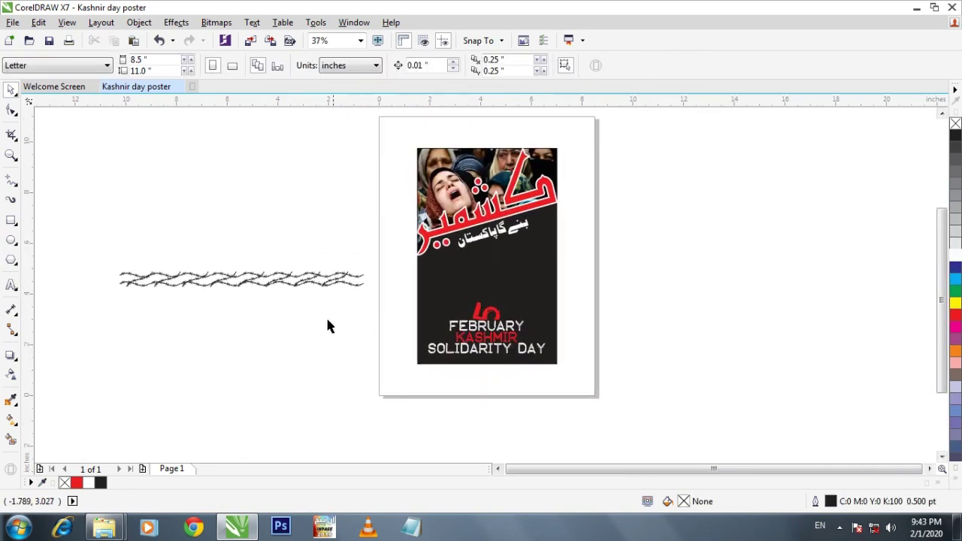
Place a copy of the barbed wire across the KASHMIR line of the date text and fill it with white
{"action": "left_click", "coordinate": [308, 288]}
{"action": "left_click_drag", "start_coordinate": [86, 241], "coordinate": [361, 314]}
{"action": "left_click_drag", "start_coordinate": [315, 281], "coordinate": [551, 330]}
{"action": "left_click", "coordinate": [612, 65]}
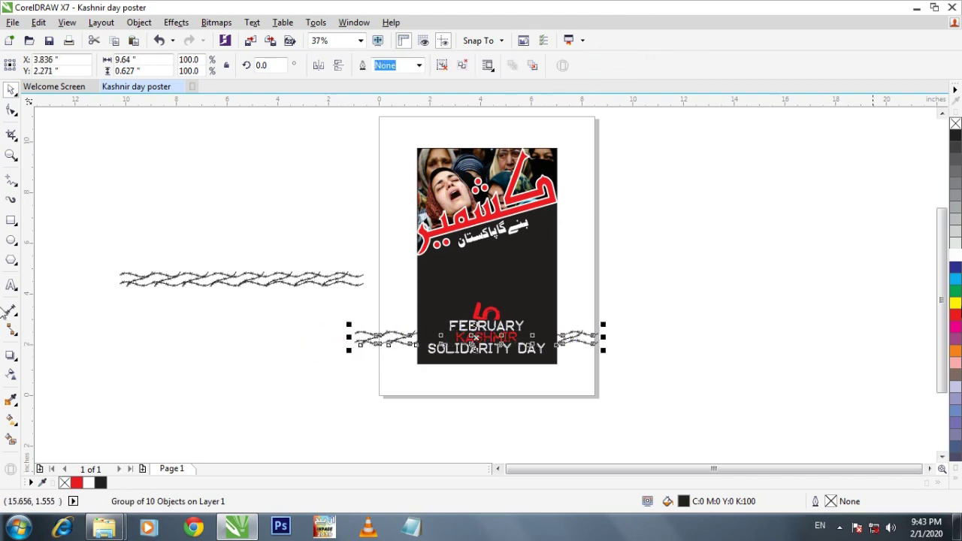
{"action": "scroll", "coordinate": [552, 338], "scroll_direction": "up", "scroll_amount": 4}
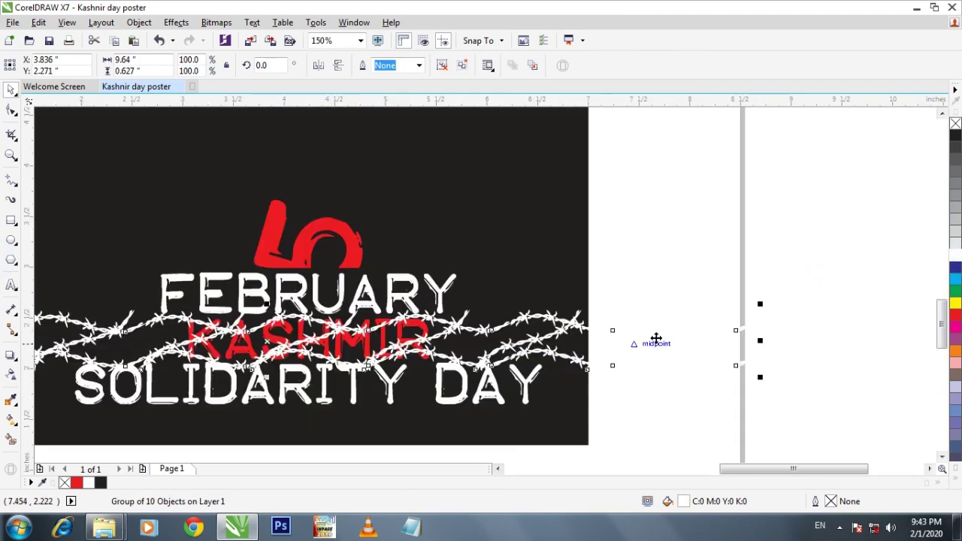
Scale the white barbed wire proportionally to 5.5 inches wide so it spans the poster across the KASHMIR line
{"action": "left_click_drag", "start_coordinate": [760, 304], "coordinate": [704, 327]}
{"action": "left_click_drag", "start_coordinate": [260, 345], "coordinate": [425, 299]}
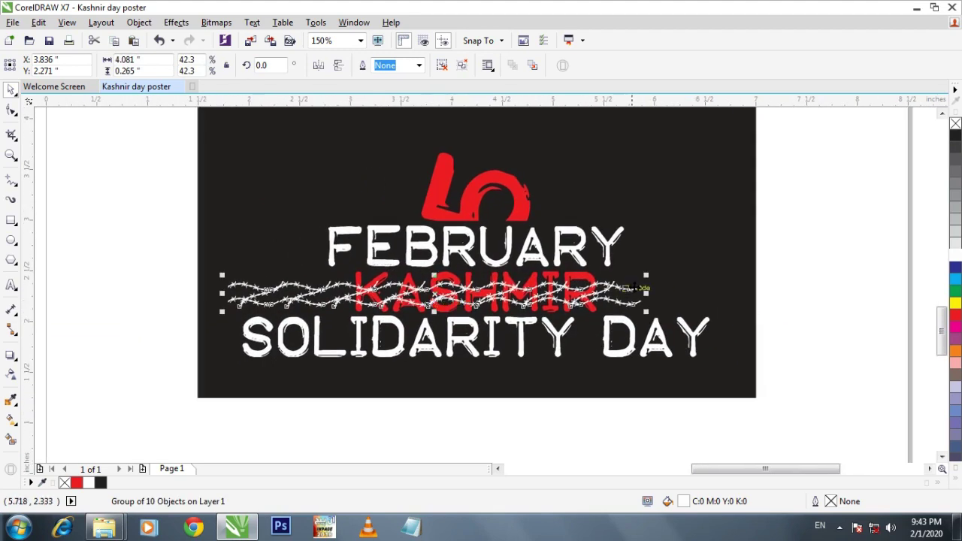
{"action": "left_click_drag", "start_coordinate": [647, 276], "coordinate": [761, 218]}
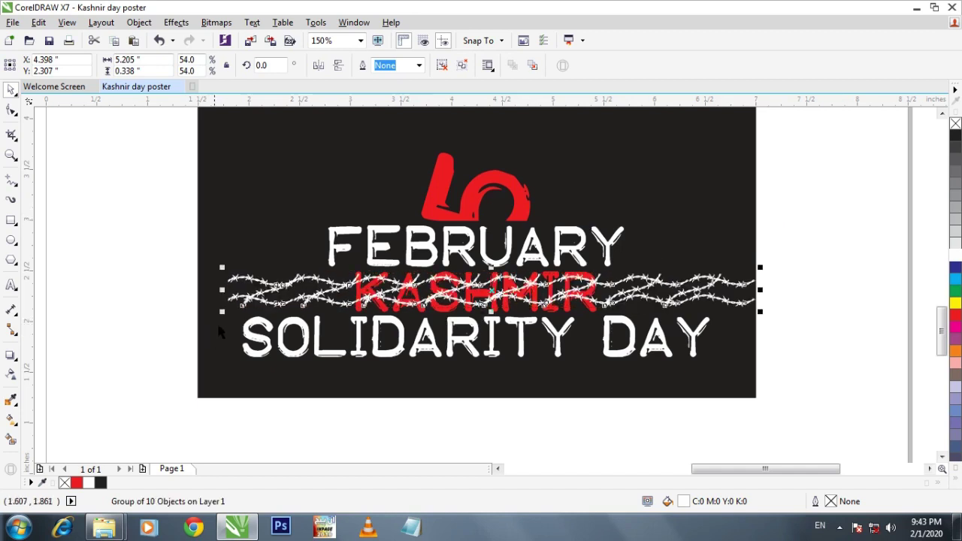
{"action": "left_click_drag", "start_coordinate": [220, 312], "coordinate": [179, 344]}
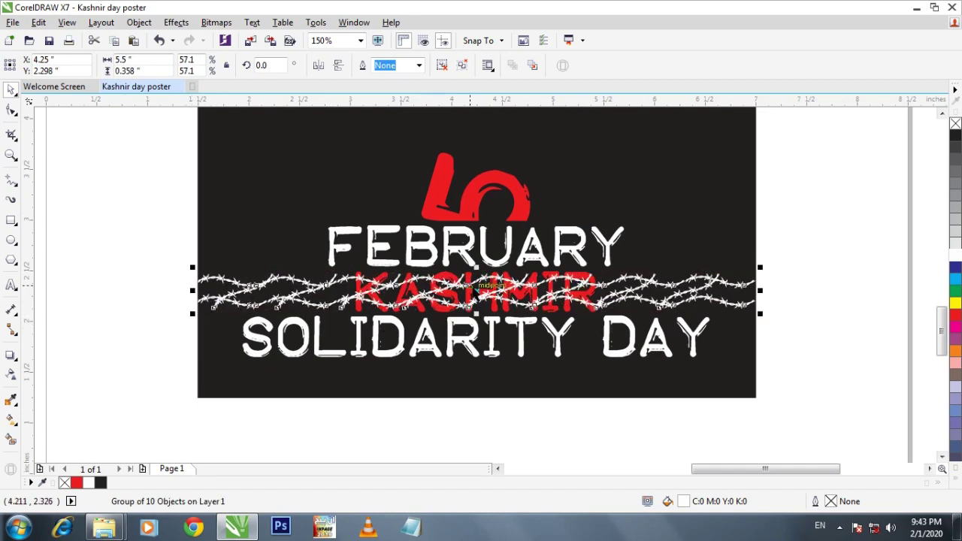
Order the white barbed wire behind the date text but above the black background and give it 50% uniform transparency
{"action": "key", "text": "shift+Page_Down"}
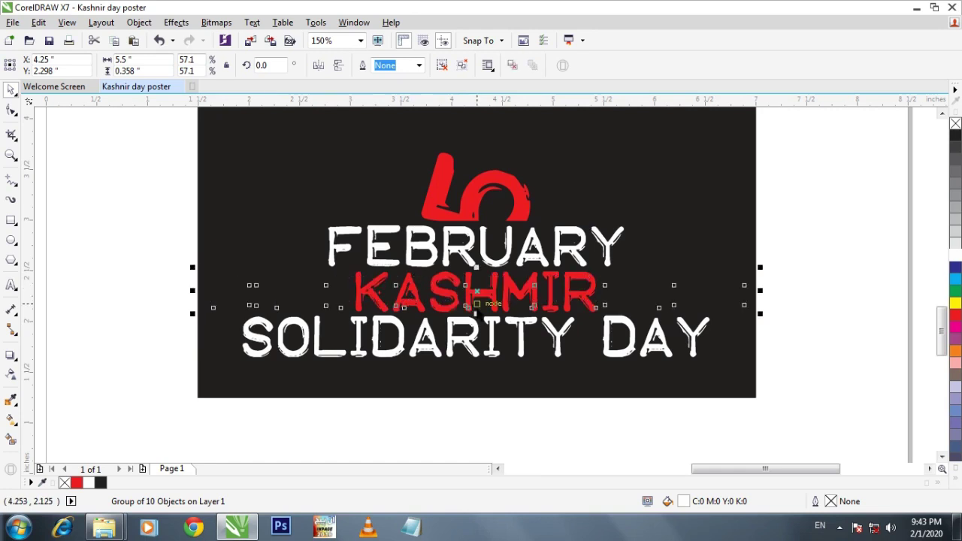
{"action": "key", "text": "ctrl+Page_Up"}
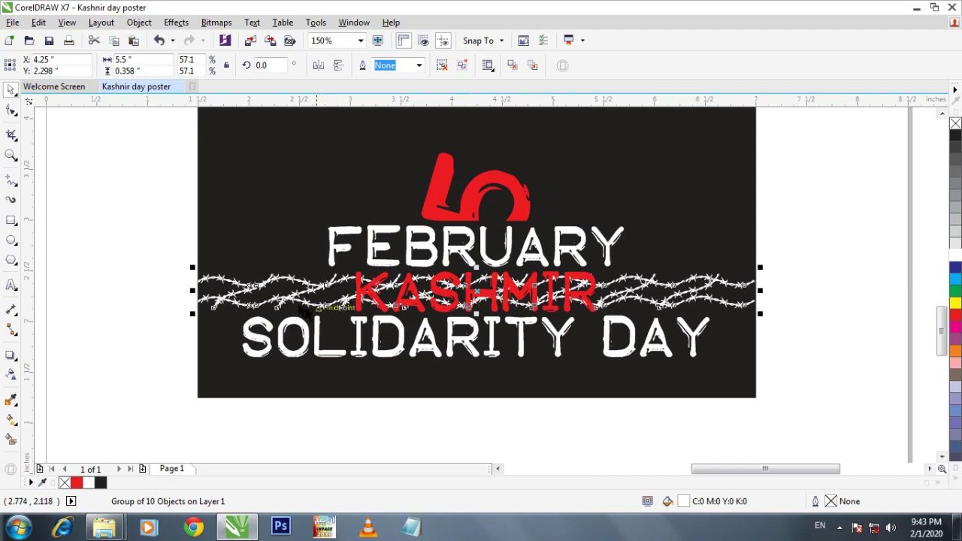
{"action": "left_click", "coordinate": [11, 372]}
{"action": "left_click", "coordinate": [29, 66]}
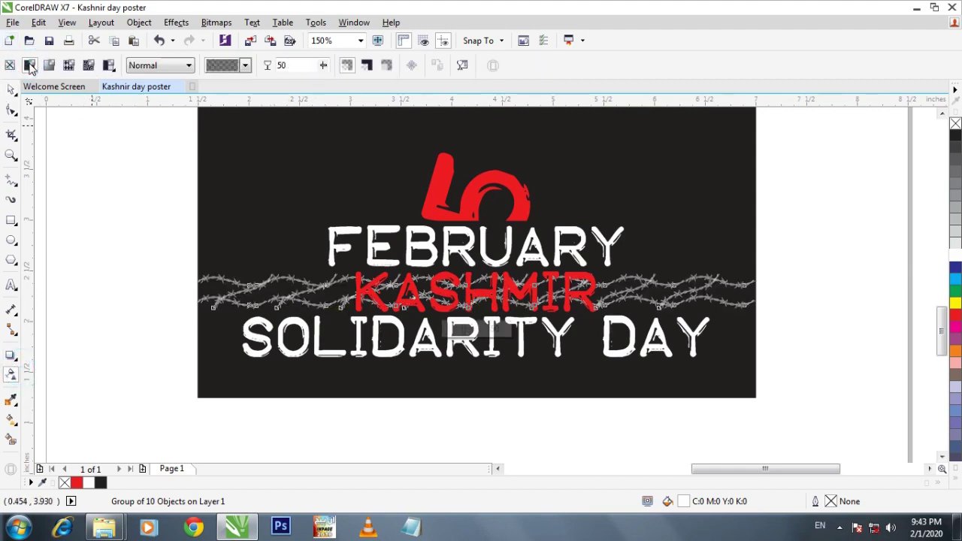
{"action": "left_click", "coordinate": [11, 89]}
{"action": "left_click", "coordinate": [80, 162]}
{"action": "scroll", "coordinate": [249, 293], "scroll_direction": "down", "scroll_amount": 1}
{"action": "left_click_drag", "start_coordinate": [242, 293], "coordinate": [370, 401]}
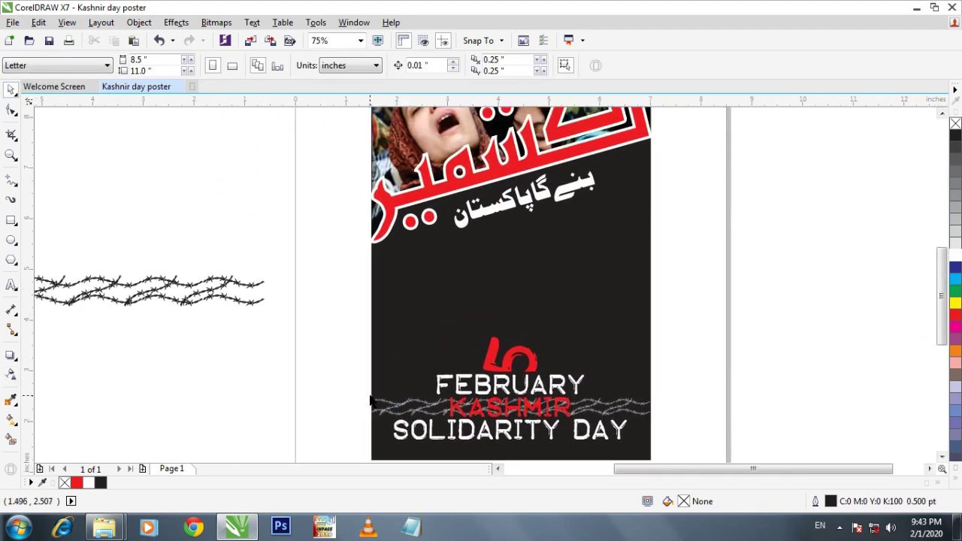
{"action": "left_click_drag", "start_coordinate": [430, 417], "coordinate": [393, 297]}
{"action": "key", "text": "ctrl+z"}
{"action": "left_click_drag", "start_coordinate": [131, 157], "coordinate": [389, 259]}
{"action": "key", "text": "ctrl+z"}
{"action": "scroll", "coordinate": [389, 260], "scroll_direction": "down", "scroll_amount": 1}
Place another copy of the black barbed wire just below the poster and fill it with red
{"action": "left_click_drag", "start_coordinate": [156, 197], "coordinate": [454, 251]}
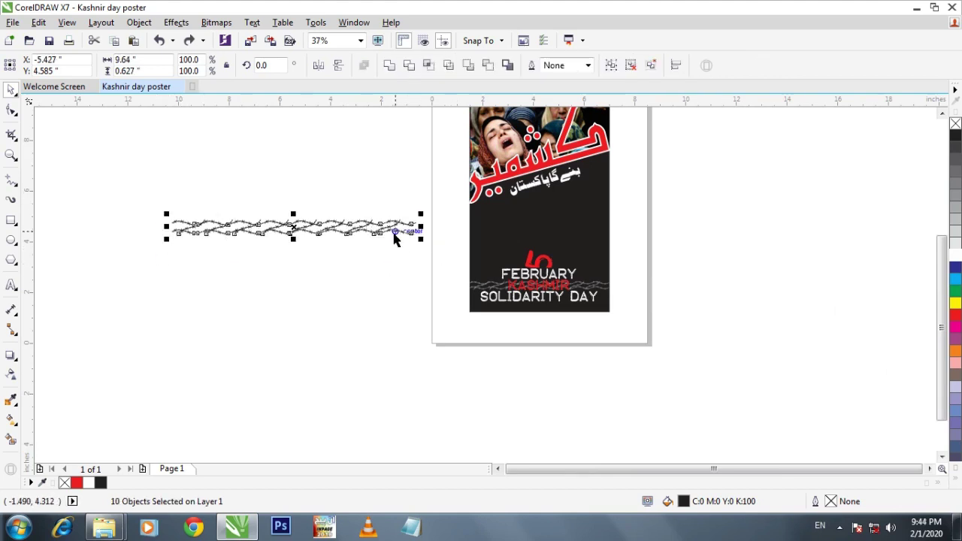
{"action": "left_click_drag", "start_coordinate": [451, 357], "coordinate": [651, 340]}
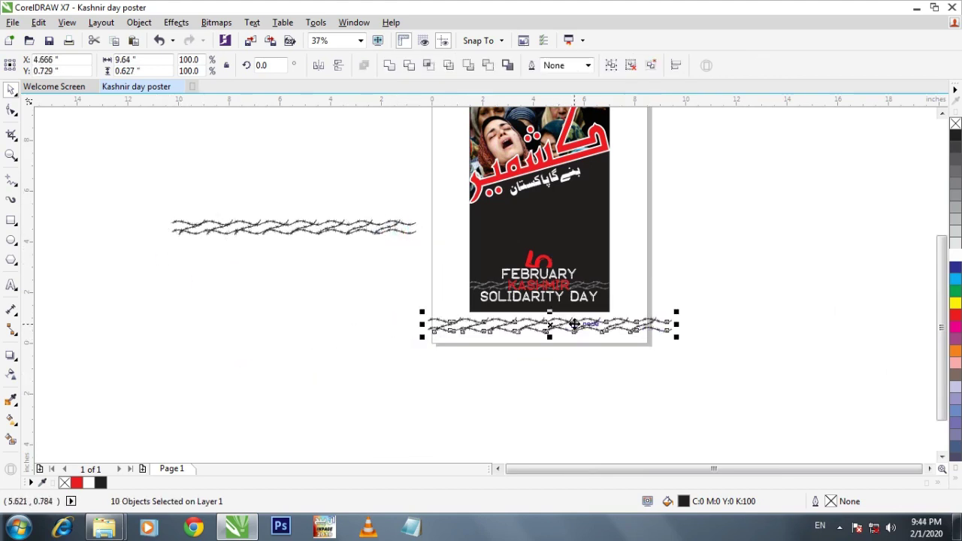
{"action": "scroll", "coordinate": [571, 325], "scroll_direction": "up", "scroll_amount": 1}
{"action": "left_click", "coordinate": [955, 320]}
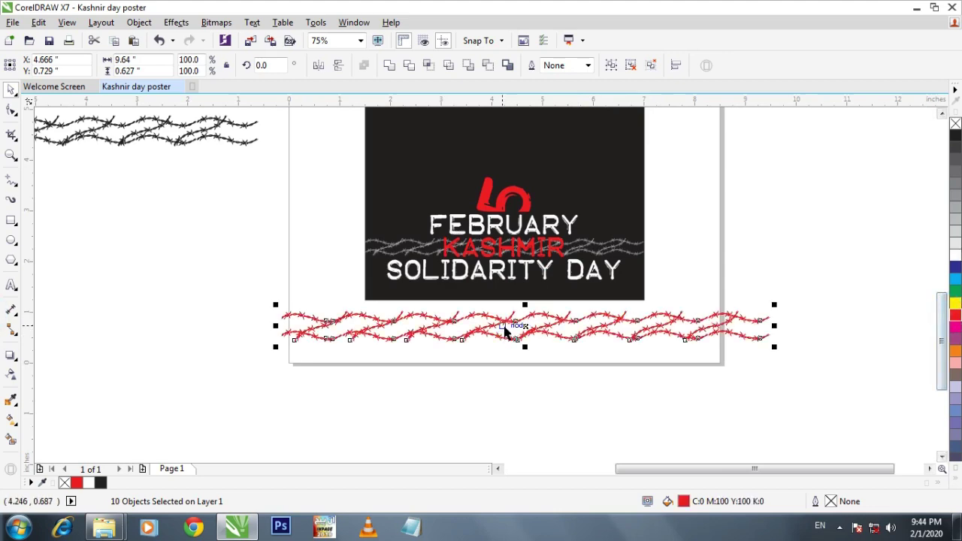
Move the red barbed wire up over the poster's lower edge and PowerClip it inside the black background
{"action": "left_click_drag", "start_coordinate": [504, 323], "coordinate": [495, 297]}
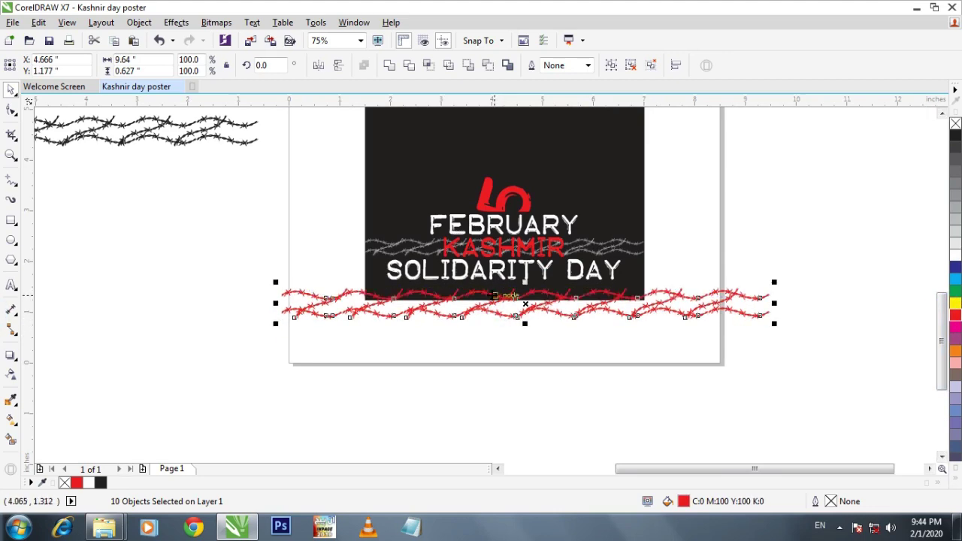
{"action": "scroll", "coordinate": [493, 296], "scroll_direction": "up", "scroll_amount": 1}
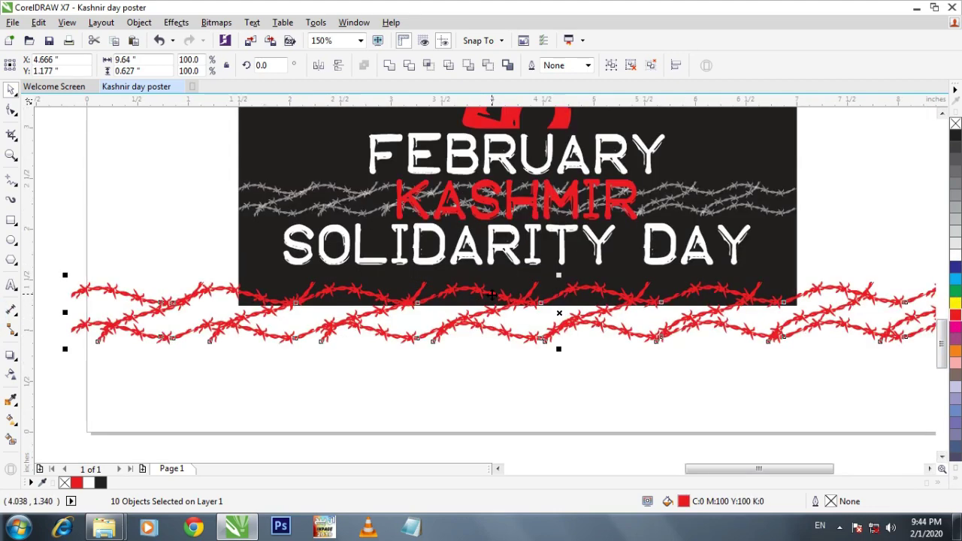
{"action": "right_click", "coordinate": [492, 299]}
{"action": "left_click", "coordinate": [515, 205]}
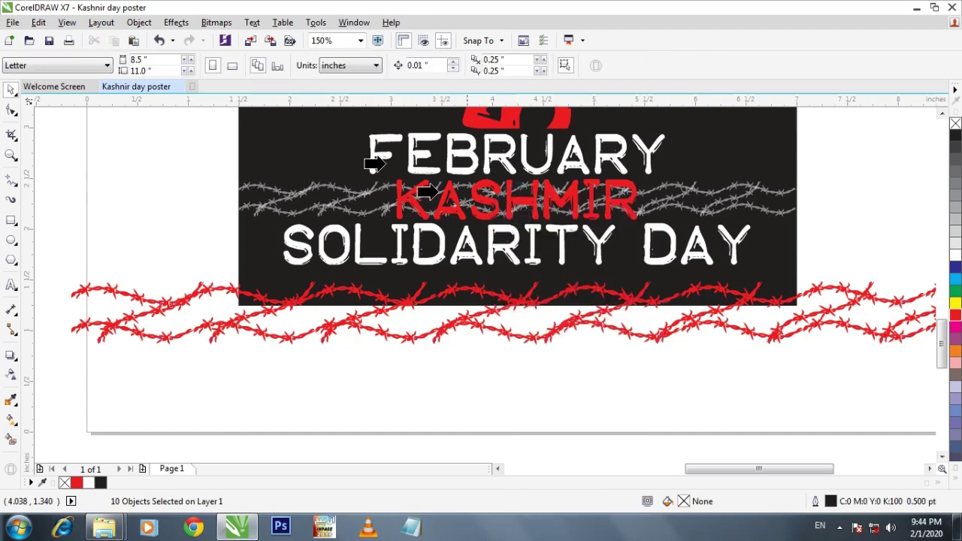
{"action": "left_click", "coordinate": [318, 149]}
{"action": "left_click", "coordinate": [351, 406]}
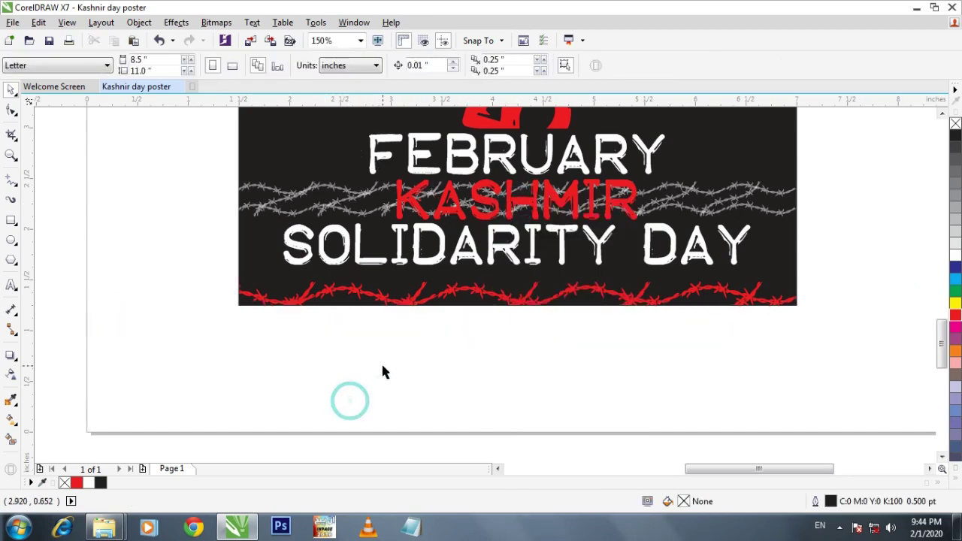
{"action": "scroll", "coordinate": [376, 365], "scroll_direction": "down", "scroll_amount": 2}
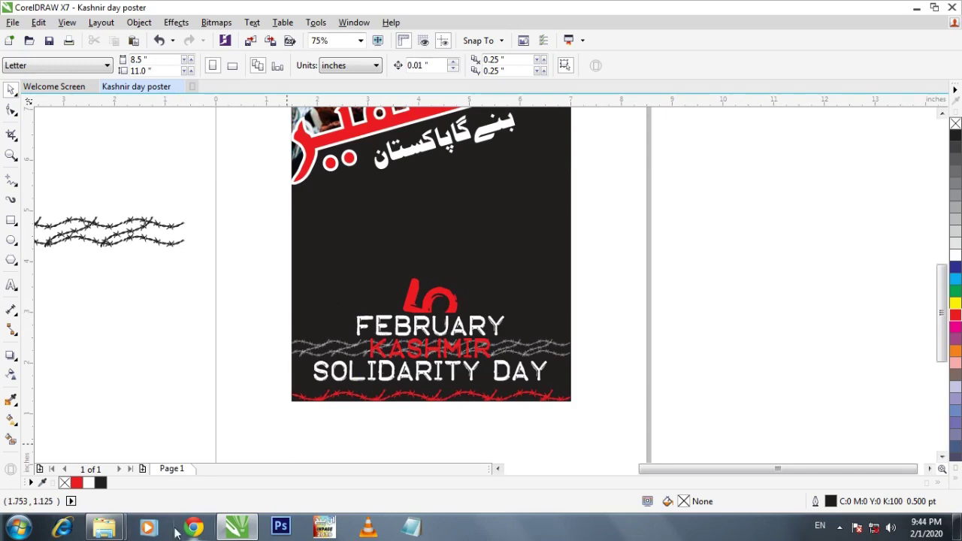
Import the chain_PNG14 image from the Kashmir Day folder onto the poster page
{"action": "mouse_move", "coordinate": [103, 526]}
{"action": "left_click", "coordinate": [141, 457]}
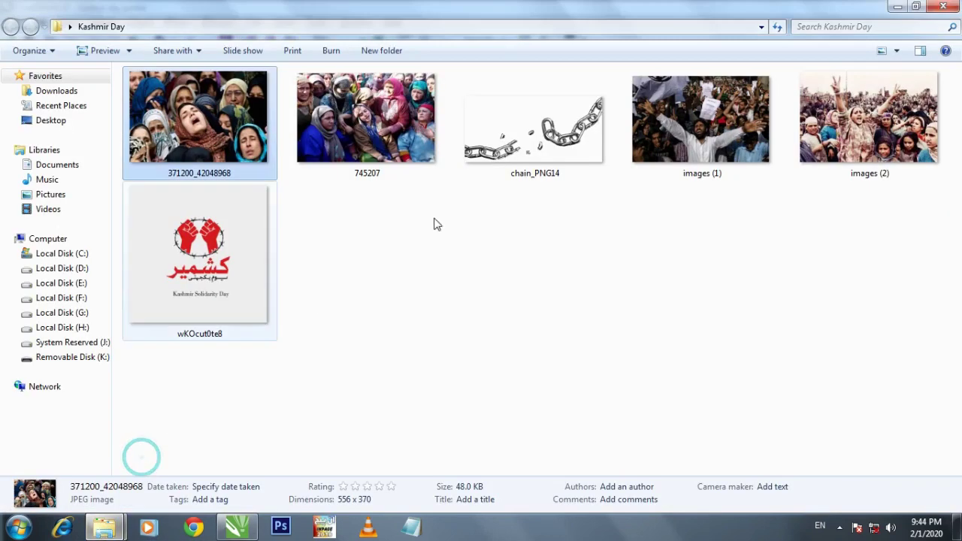
{"action": "left_click_drag", "start_coordinate": [477, 174], "coordinate": [301, 287]}
{"action": "scroll", "coordinate": [330, 304], "scroll_direction": "down", "scroll_amount": 4}
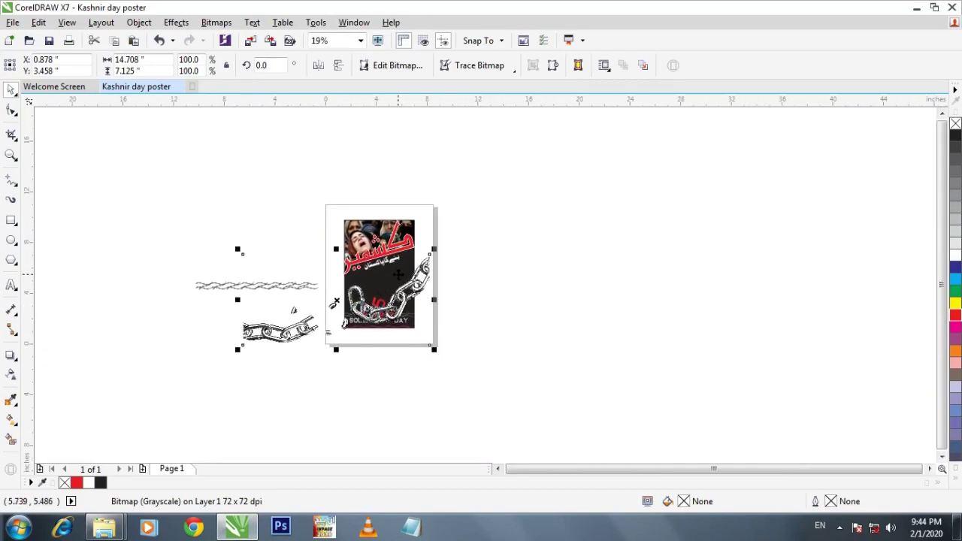
Convert the imported broken chain image to a CMYK bitmap
{"action": "left_click", "coordinate": [206, 22]}
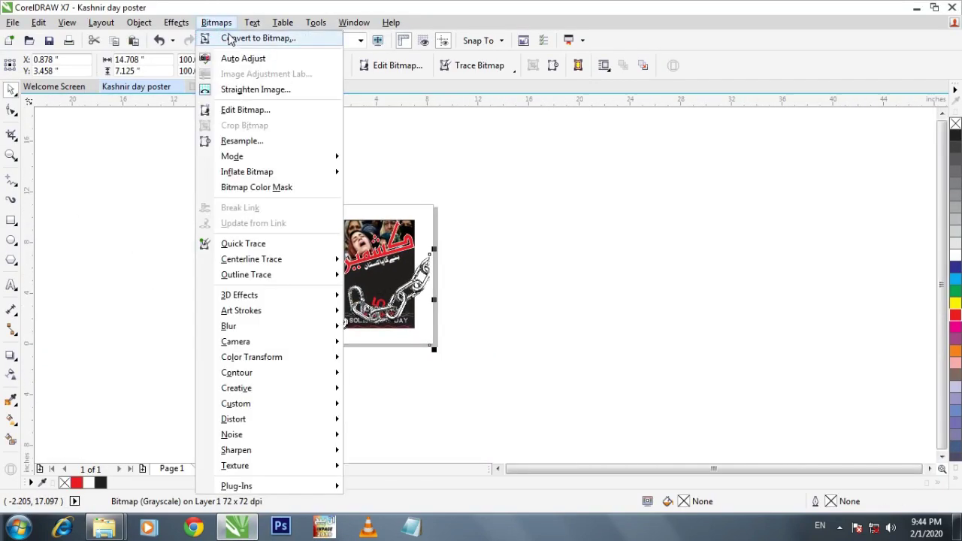
{"action": "left_click", "coordinate": [230, 37]}
{"action": "key", "text": "Return"}
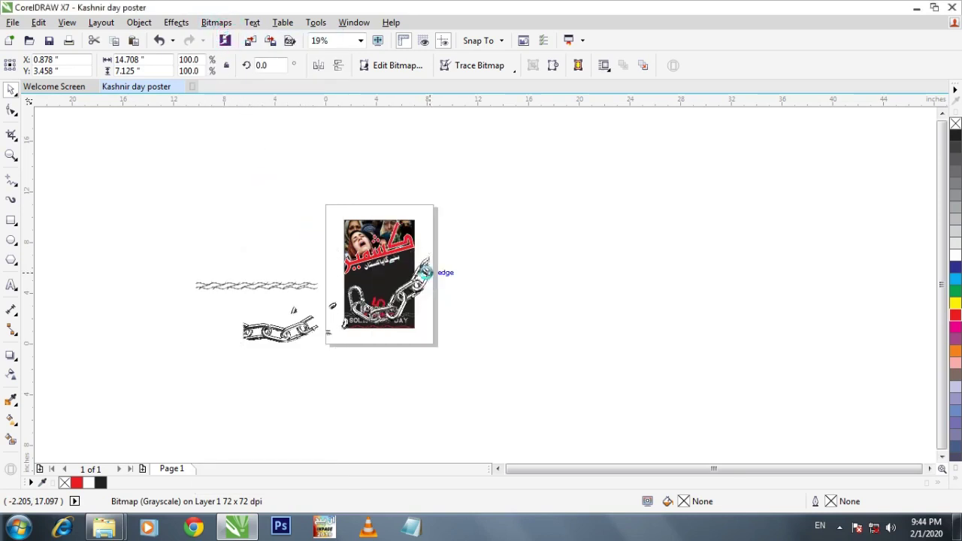
Scale the chain to about 5.3 inches wide and center it horizontally on the poster between the slogan and the 5
{"action": "left_click_drag", "start_coordinate": [434, 251], "coordinate": [376, 308]}
{"action": "scroll", "coordinate": [388, 286], "scroll_direction": "up", "scroll_amount": 4}
{"action": "left_click_drag", "start_coordinate": [437, 295], "coordinate": [445, 291]}
{"action": "scroll", "coordinate": [330, 359], "scroll_direction": "up", "scroll_amount": 1}
{"action": "scroll", "coordinate": [457, 253], "scroll_direction": "down", "scroll_amount": 1}
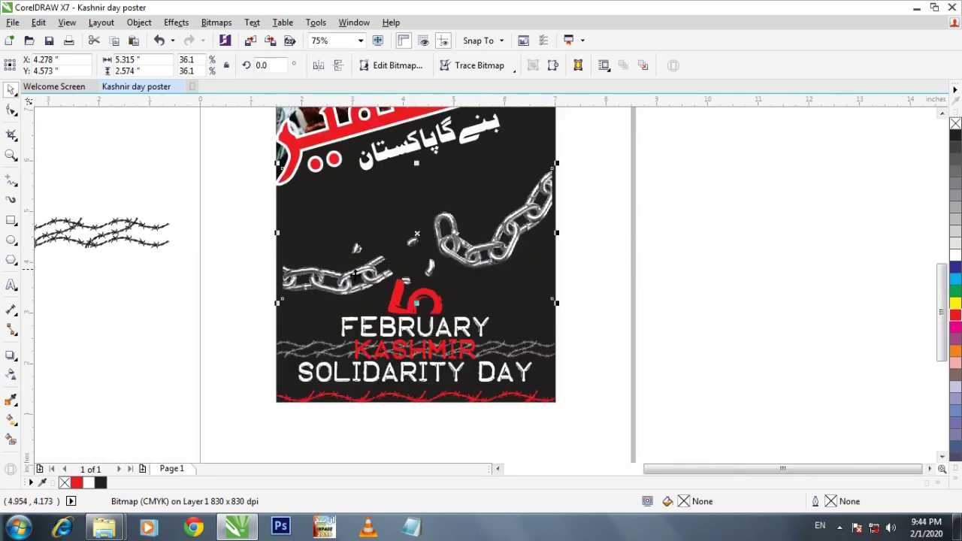
{"action": "left_click", "coordinate": [529, 163], "text": "shift"}
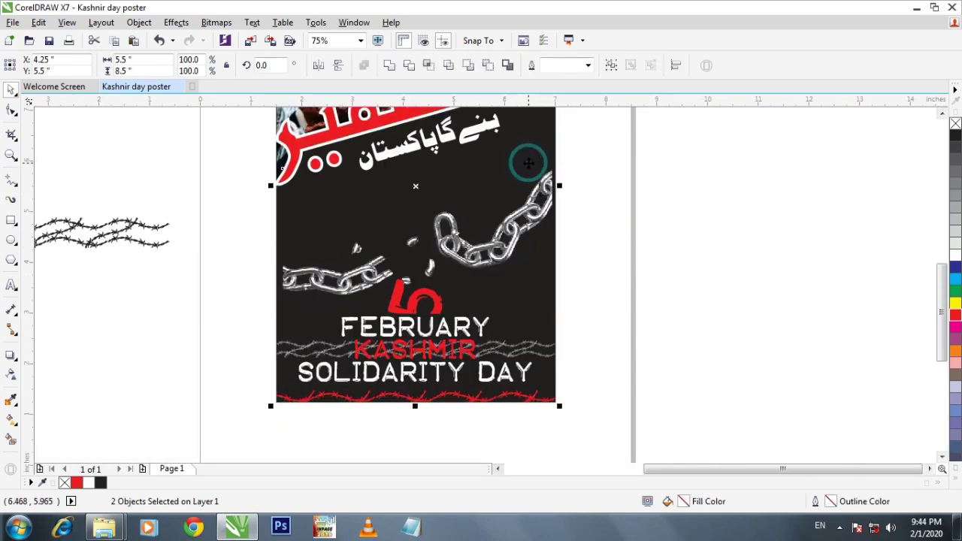
{"action": "left_click", "coordinate": [576, 193]}
Enlarge the chain from its center to about 5.85 inches wide and move it up about 0.32 inches, above the 5
{"action": "left_click", "coordinate": [549, 197]}
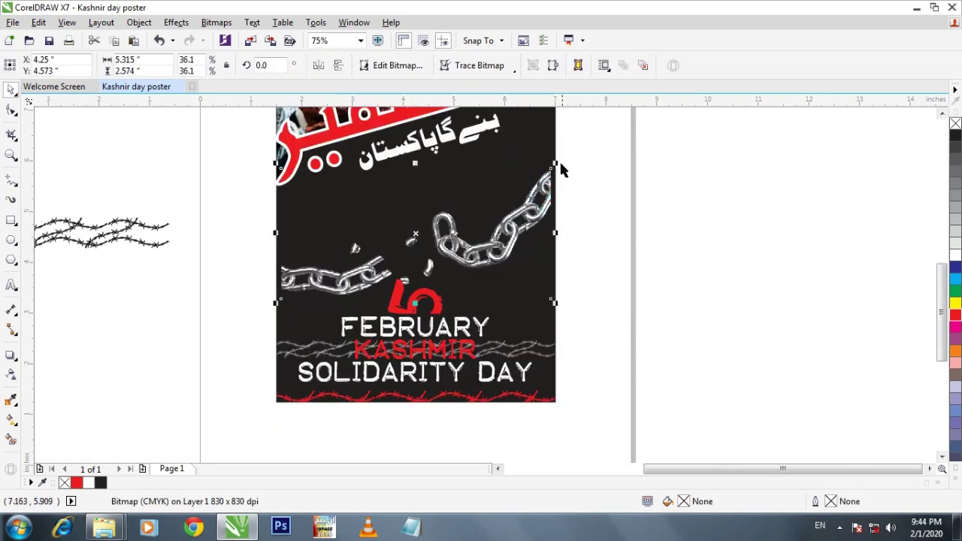
{"action": "left_click_drag", "start_coordinate": [556, 163], "coordinate": [569, 157]}
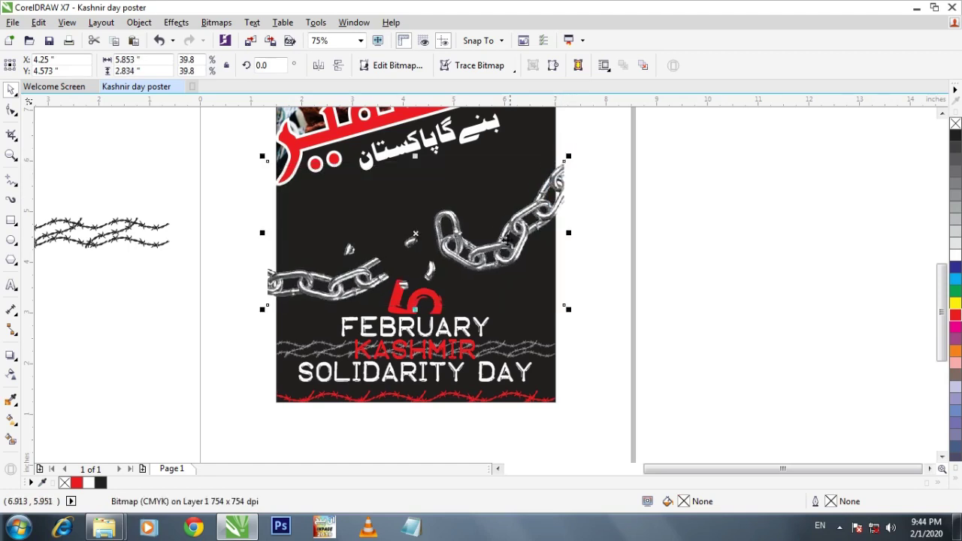
{"action": "left_click_drag", "start_coordinate": [475, 261], "coordinate": [476, 244]}
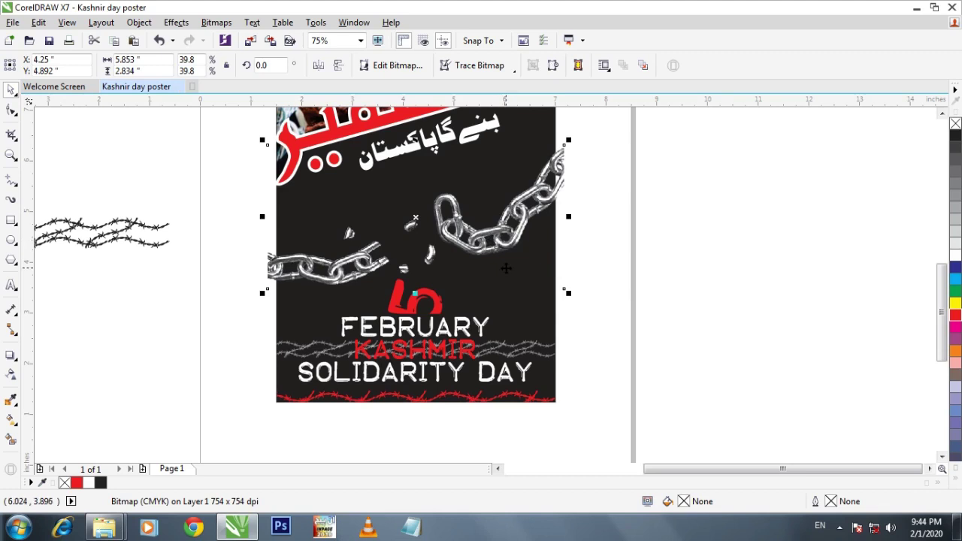
Narrow the broken chain from both sides to 5.5 inches wide so it fits between the poster's side edges
{"action": "left_click_drag", "start_coordinate": [567, 217], "coordinate": [559, 217]}
{"action": "left_click_drag", "start_coordinate": [261, 217], "coordinate": [275, 217]}
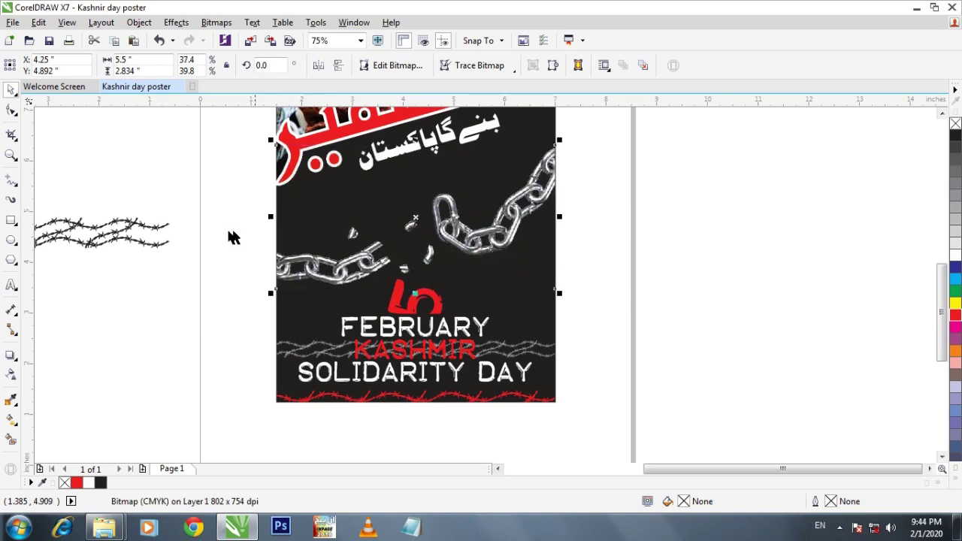
{"action": "left_click", "coordinate": [226, 230]}
Bring the Kashmir Solidarity Day fists image from the file browser into the drawing and place it beside the page
{"action": "left_click_drag", "start_coordinate": [397, 221], "coordinate": [418, 258]}
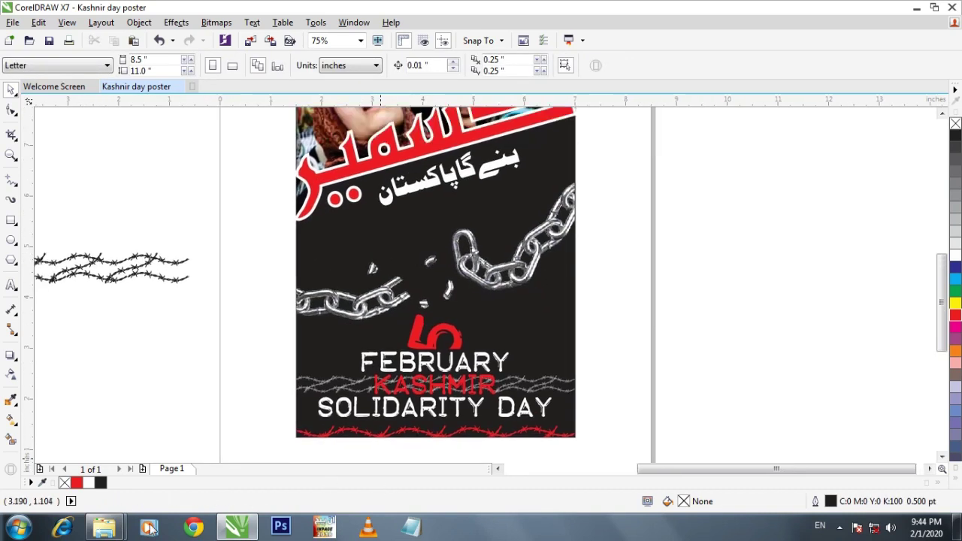
{"action": "left_click", "coordinate": [104, 526]}
{"action": "left_click", "coordinate": [269, 442]}
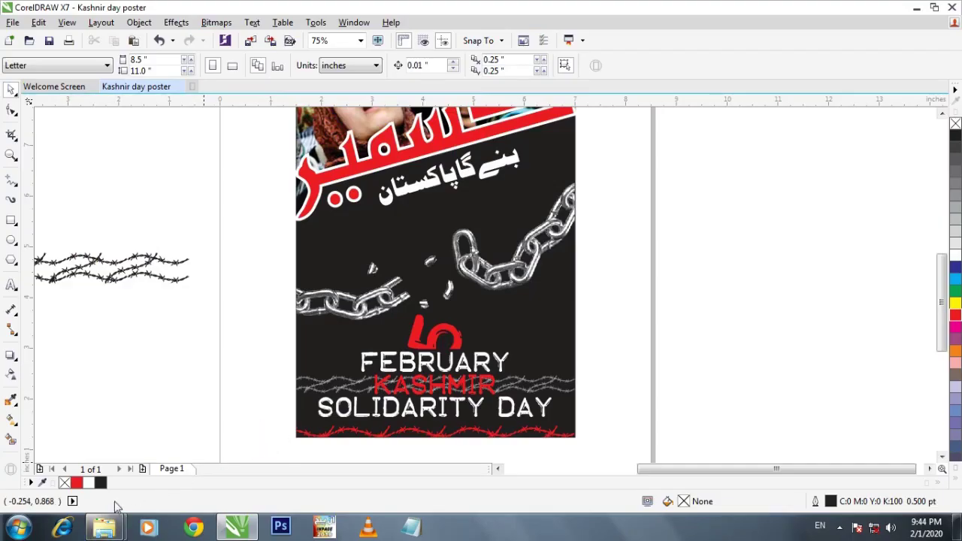
{"action": "left_click", "coordinate": [109, 466]}
{"action": "left_click_drag", "start_coordinate": [237, 275], "coordinate": [242, 347]}
{"action": "scroll", "coordinate": [602, 241], "scroll_direction": "down", "scroll_amount": 2}
{"action": "left_click_drag", "start_coordinate": [656, 228], "coordinate": [213, 292]}
Outline-trace the fists bitmap as Line art and move the traced group off the original image
{"action": "left_click", "coordinate": [501, 68]}
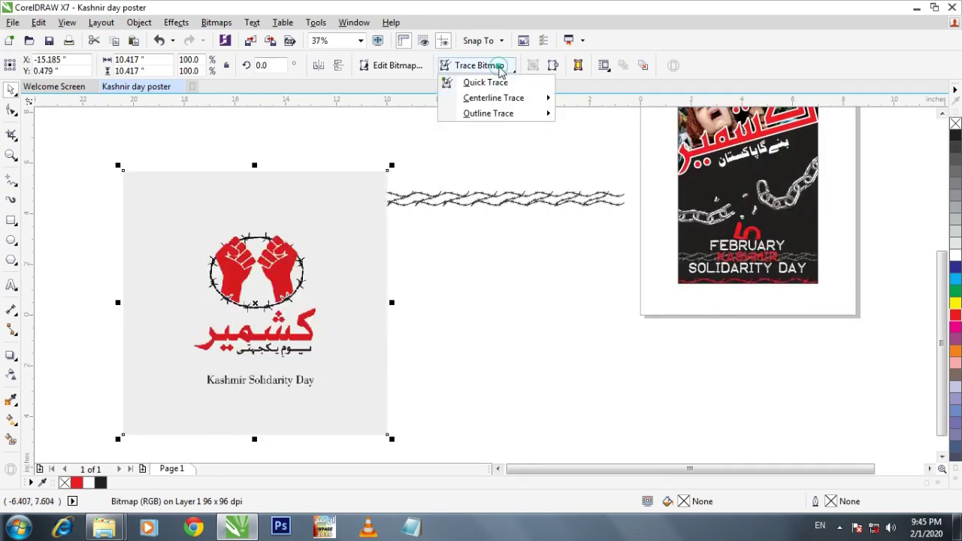
{"action": "mouse_move", "coordinate": [511, 113]}
{"action": "left_click", "coordinate": [578, 114]}
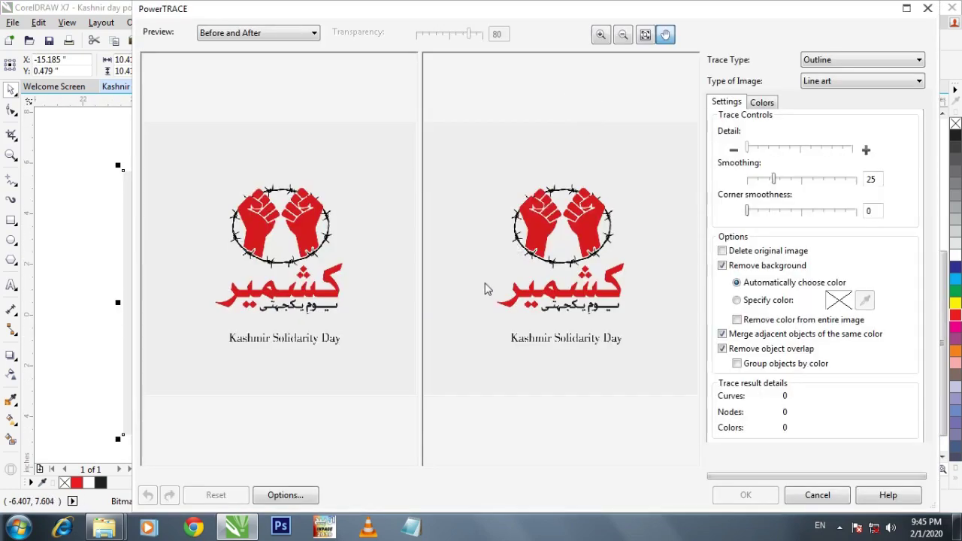
{"action": "left_click", "coordinate": [736, 501]}
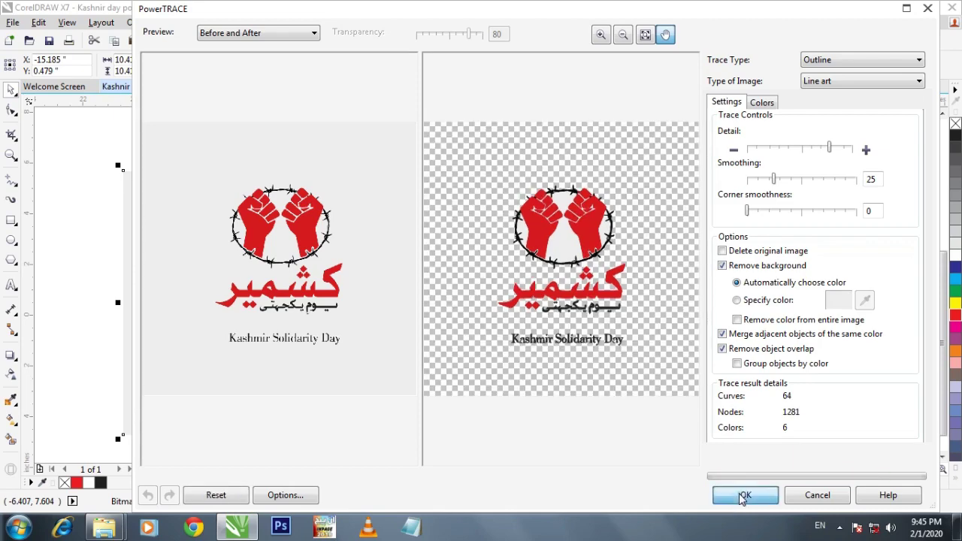
{"action": "left_click_drag", "start_coordinate": [287, 284], "coordinate": [605, 259]}
{"action": "left_click_drag", "start_coordinate": [633, 281], "coordinate": [462, 346]}
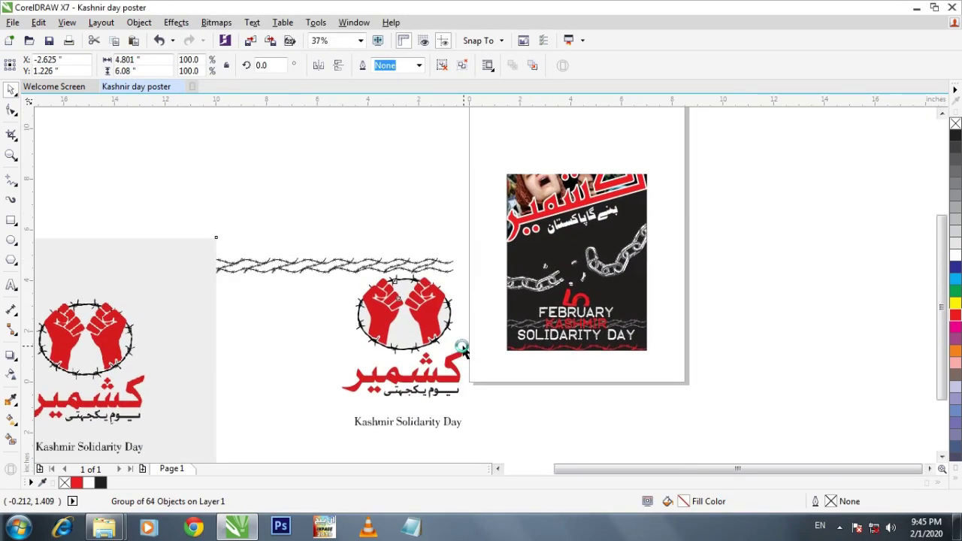
Delete the large red Urdu word from the traced group and ungroup the rest of the artwork
{"action": "left_click_drag", "start_coordinate": [387, 374], "coordinate": [409, 306]}
{"action": "scroll", "coordinate": [417, 320], "scroll_direction": "up", "scroll_amount": 2}
{"action": "left_click", "coordinate": [475, 320], "text": "ctrl"}
{"action": "key", "text": "Delete"}
{"action": "left_click", "coordinate": [478, 259]}
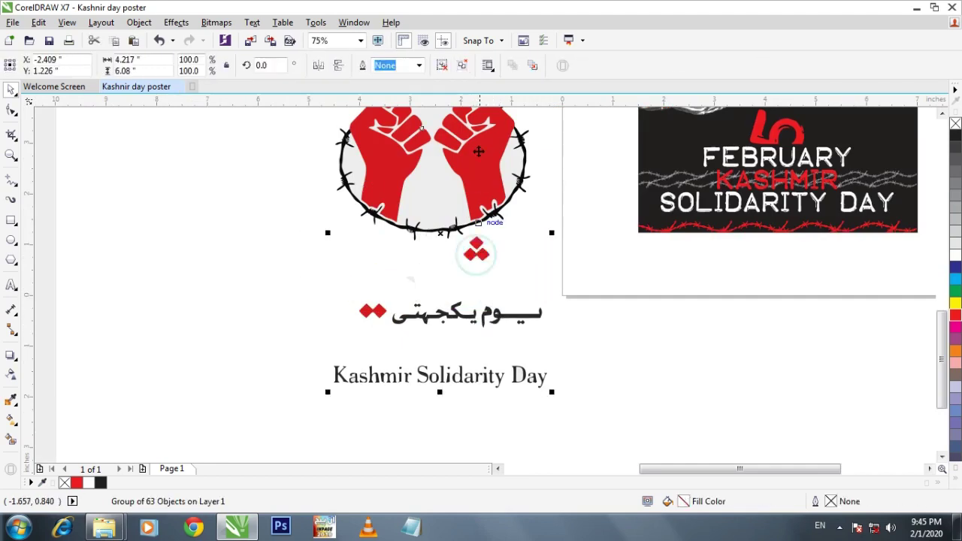
{"action": "left_click", "coordinate": [456, 62]}
{"action": "left_click", "coordinate": [207, 273]}
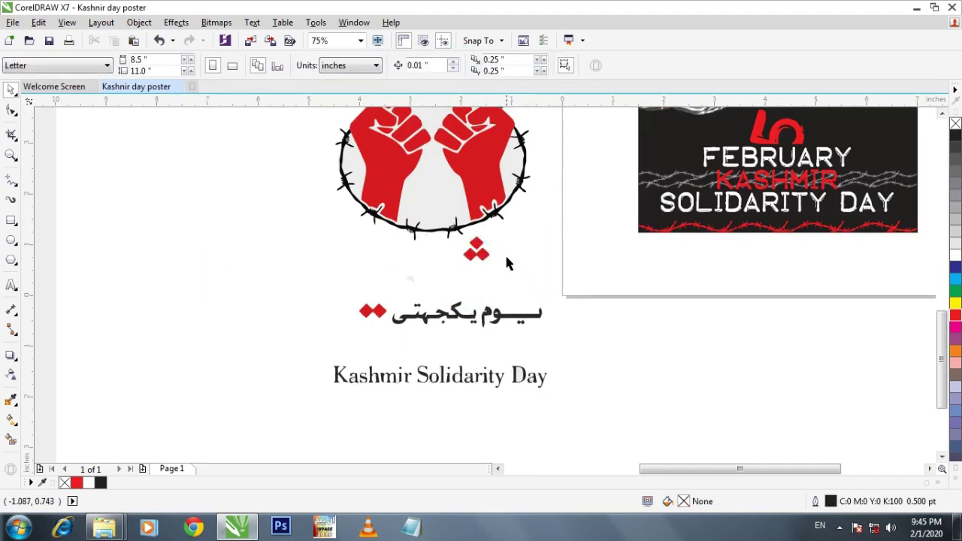
Delete the leftover red dots and the Urdu and English text lines below the traced fists
{"action": "left_click", "coordinate": [478, 250]}
{"action": "key", "text": "Delete"}
{"action": "left_click_drag", "start_coordinate": [388, 336], "coordinate": [565, 405]}
{"action": "key", "text": "Delete"}
Group the remaining fists and barbed wire circle into one emblem
{"action": "left_click_drag", "start_coordinate": [474, 194], "coordinate": [577, 368]}
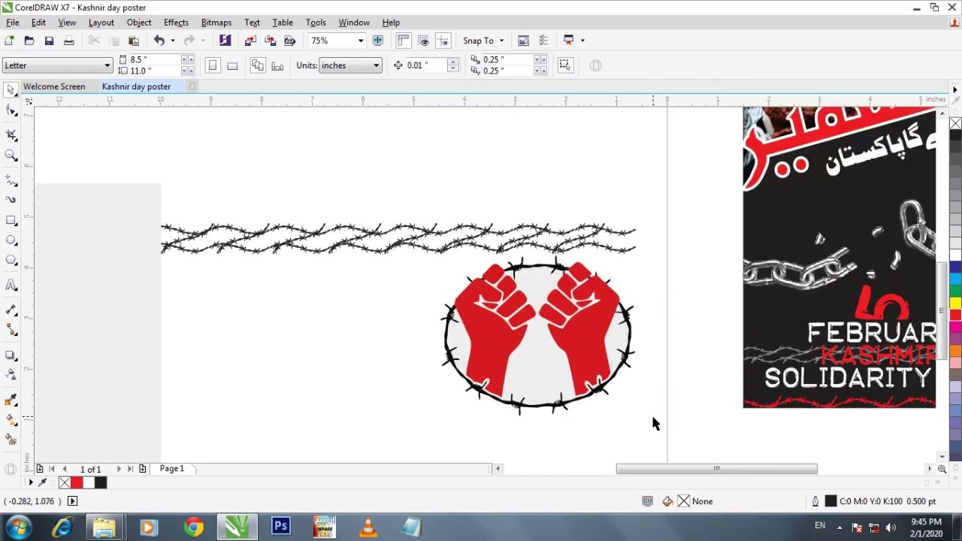
{"action": "left_click_drag", "start_coordinate": [655, 434], "coordinate": [399, 259]}
{"action": "left_click", "coordinate": [606, 64]}
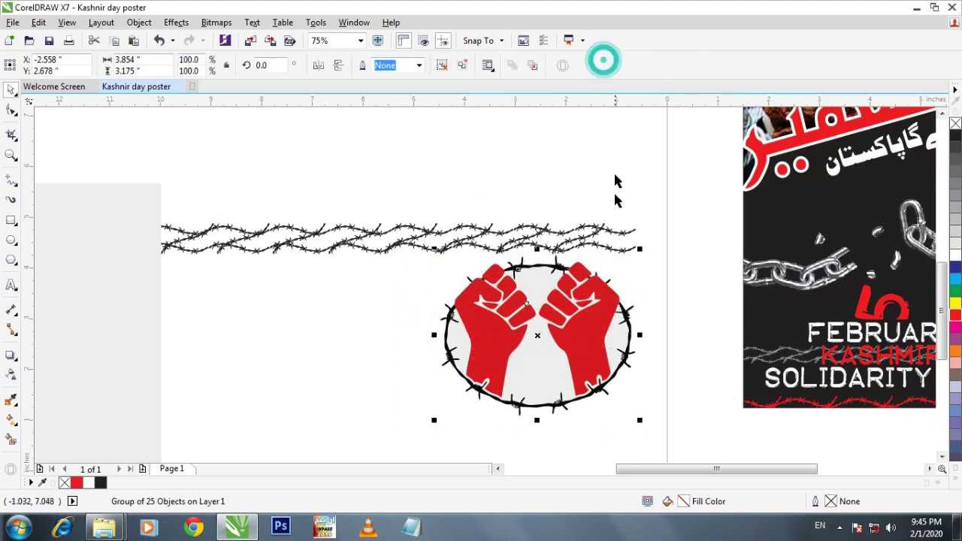
Move the fists emblem onto the poster over the chain and shrink it from its center to about 1.84 inches wide
{"action": "left_click_drag", "start_coordinate": [624, 176], "coordinate": [519, 134]}
{"action": "left_click_drag", "start_coordinate": [477, 301], "coordinate": [693, 278]}
{"action": "left_click_drag", "start_coordinate": [751, 248], "coordinate": [559, 250]}
{"action": "left_click_drag", "start_coordinate": [632, 250], "coordinate": [569, 207]}
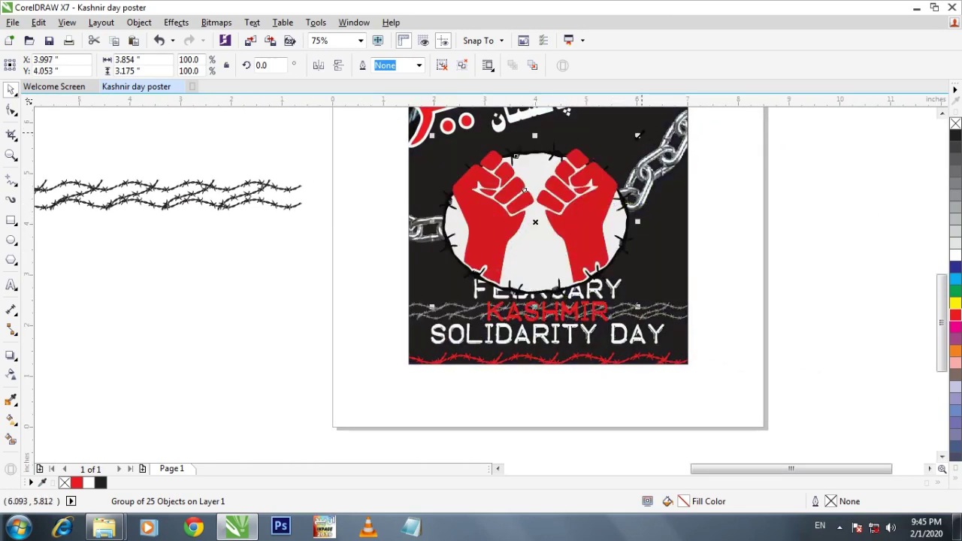
{"action": "left_click_drag", "start_coordinate": [637, 136], "coordinate": [584, 182]}
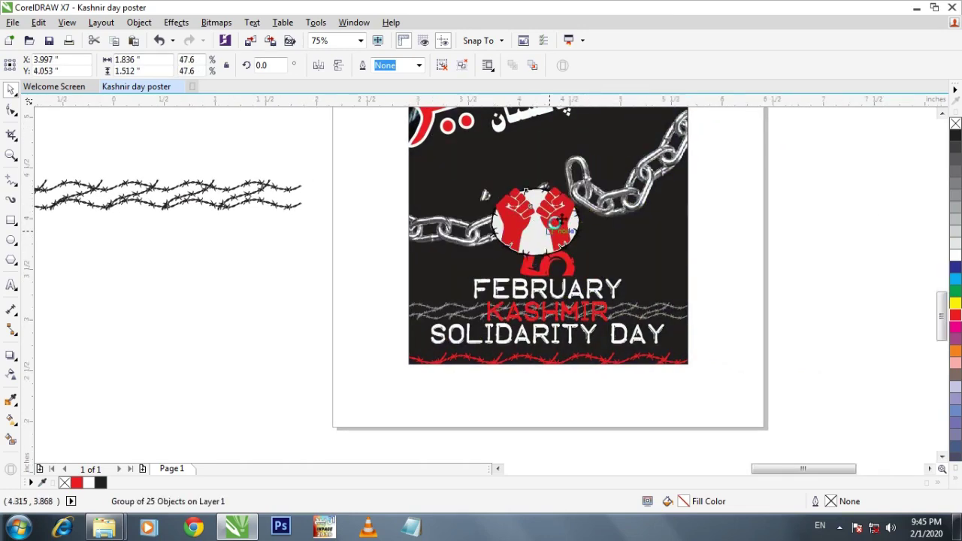
Move the fists emblem off the poster to the empty area beside the page
{"action": "scroll", "coordinate": [581, 197], "scroll_direction": "up", "scroll_amount": 2}
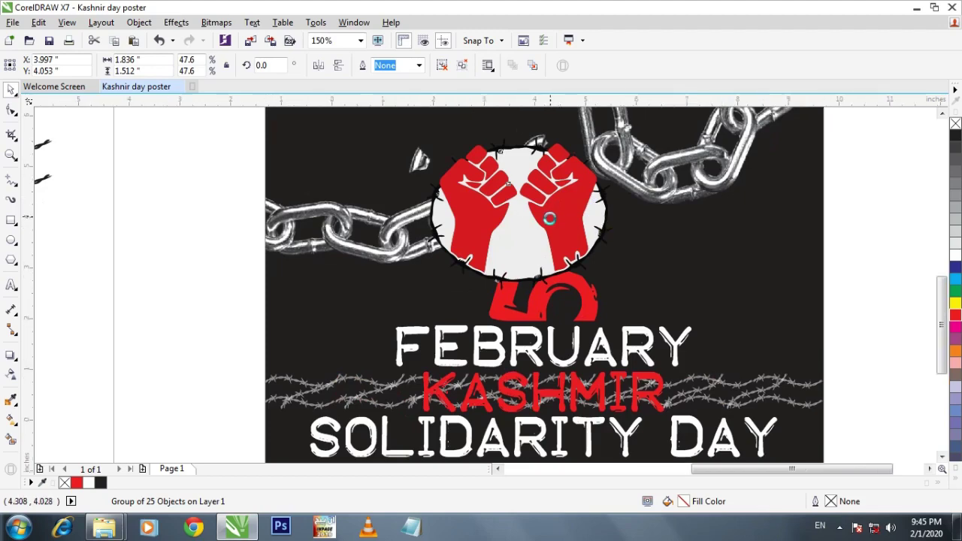
{"action": "scroll", "coordinate": [550, 218], "scroll_direction": "down", "scroll_amount": 2}
{"action": "left_click_drag", "start_coordinate": [723, 250], "coordinate": [445, 323]}
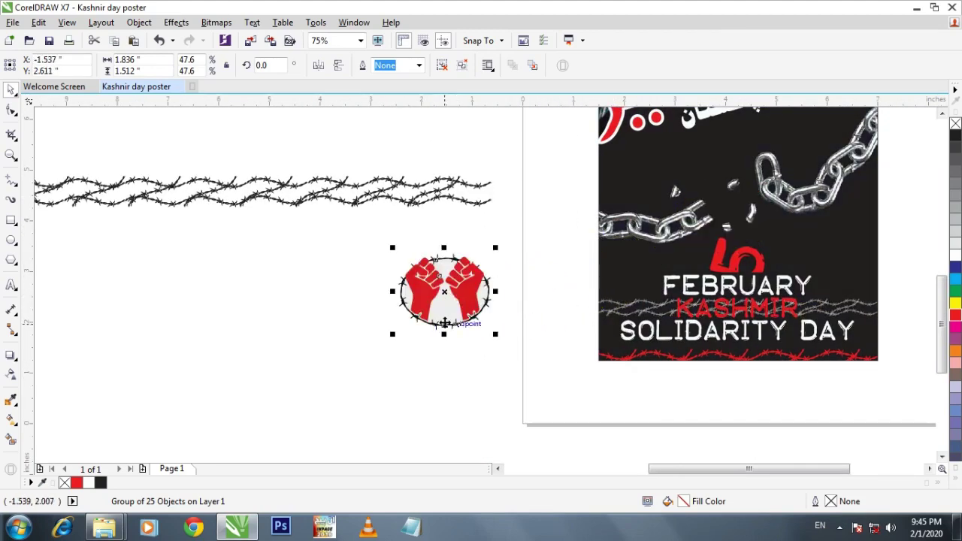
Ungroup the fists emblem and delete the light grey background shape between the fists
{"action": "left_click", "coordinate": [444, 317], "text": "ctrl"}
{"action": "left_click", "coordinate": [507, 179]}
{"action": "left_click", "coordinate": [468, 285]}
{"action": "left_click", "coordinate": [461, 65]}
{"action": "left_click", "coordinate": [530, 142]}
{"action": "scroll", "coordinate": [449, 314], "scroll_direction": "up", "scroll_amount": 2}
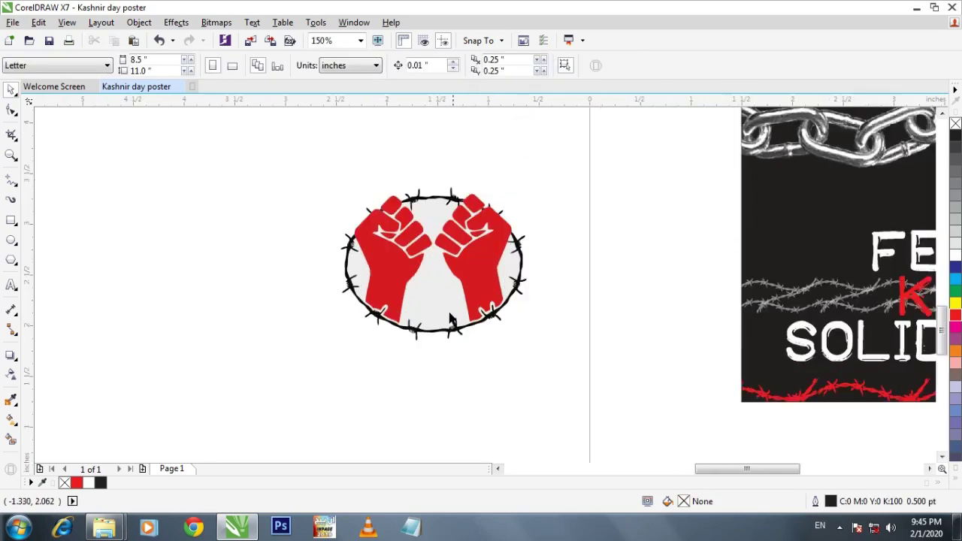
{"action": "left_click", "coordinate": [439, 293]}
{"action": "key", "text": "Delete"}
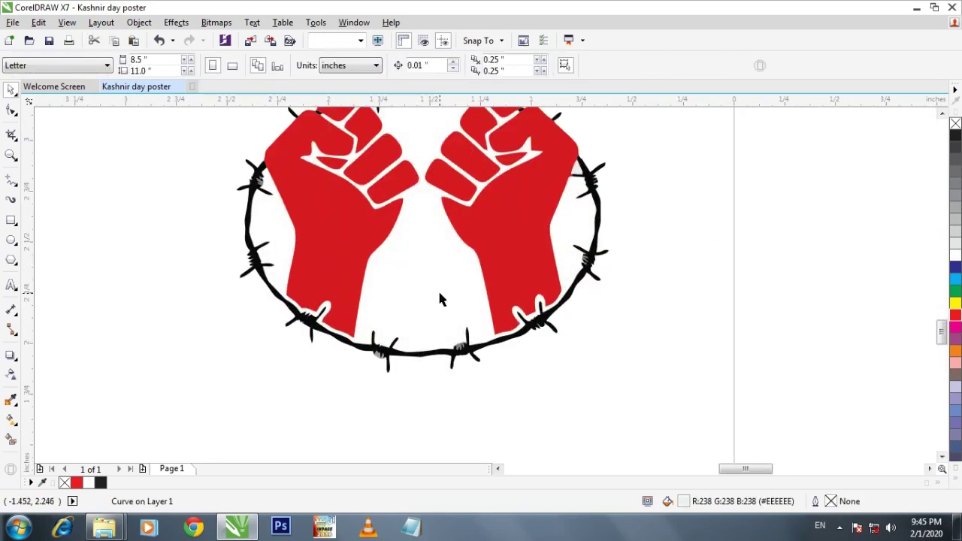
Delete the small grey fragment on the barbed wire beside the left fist
{"action": "left_click", "coordinate": [439, 292]}
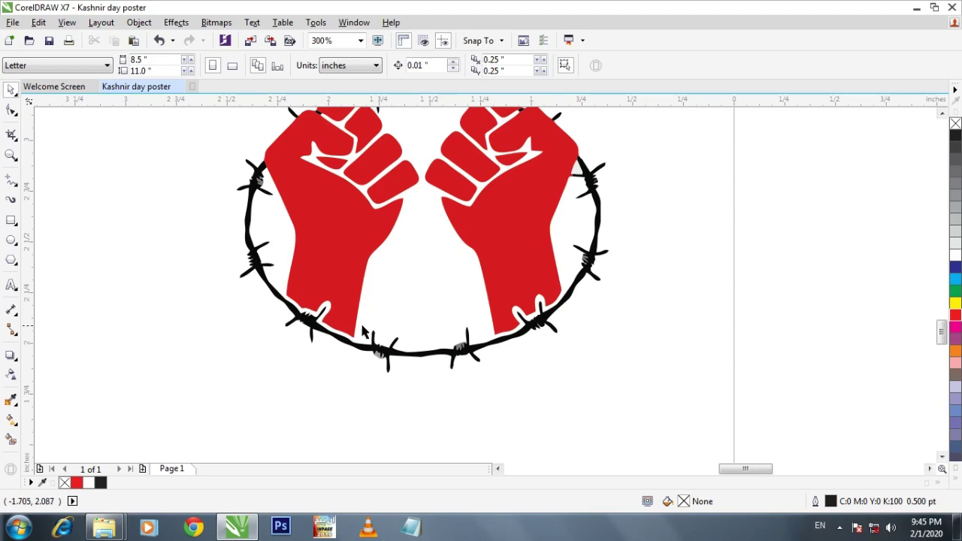
{"action": "left_click_drag", "start_coordinate": [353, 339], "coordinate": [361, 393]}
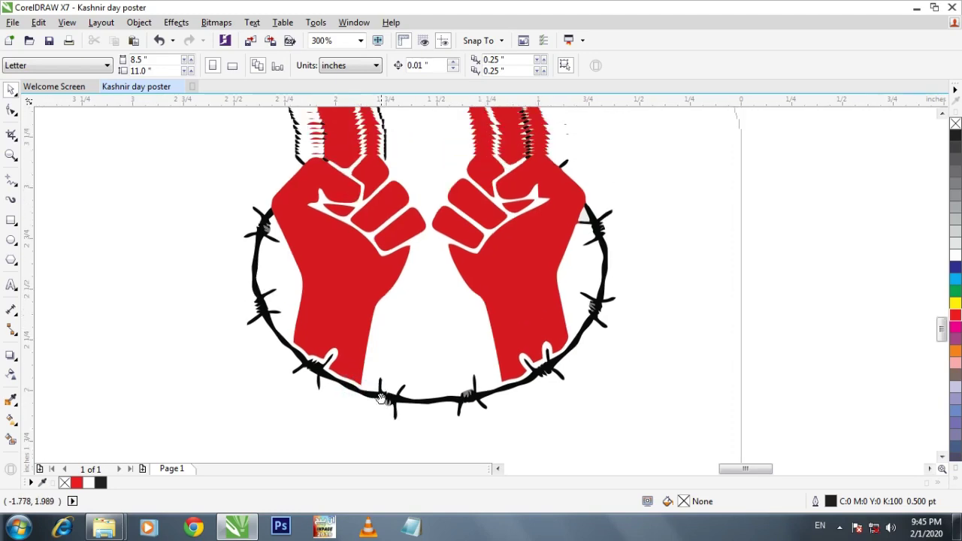
{"action": "left_click", "coordinate": [374, 303]}
{"action": "left_click_drag", "start_coordinate": [204, 202], "coordinate": [319, 419]}
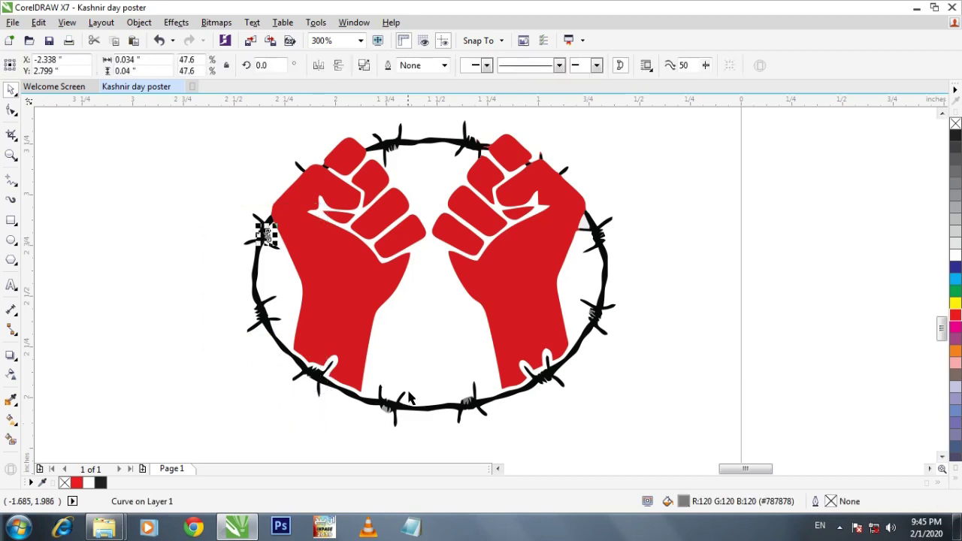
{"action": "left_click", "coordinate": [269, 256]}
{"action": "left_click", "coordinate": [267, 239]}
{"action": "left_click", "coordinate": [266, 241]}
{"action": "scroll", "coordinate": [290, 240], "scroll_direction": "down", "scroll_amount": 1}
Try moving the lower barbed wire curve down away from the fists
{"action": "left_click_drag", "start_coordinate": [204, 161], "coordinate": [485, 365]}
{"action": "scroll", "coordinate": [408, 286], "scroll_direction": "down", "scroll_amount": 1}
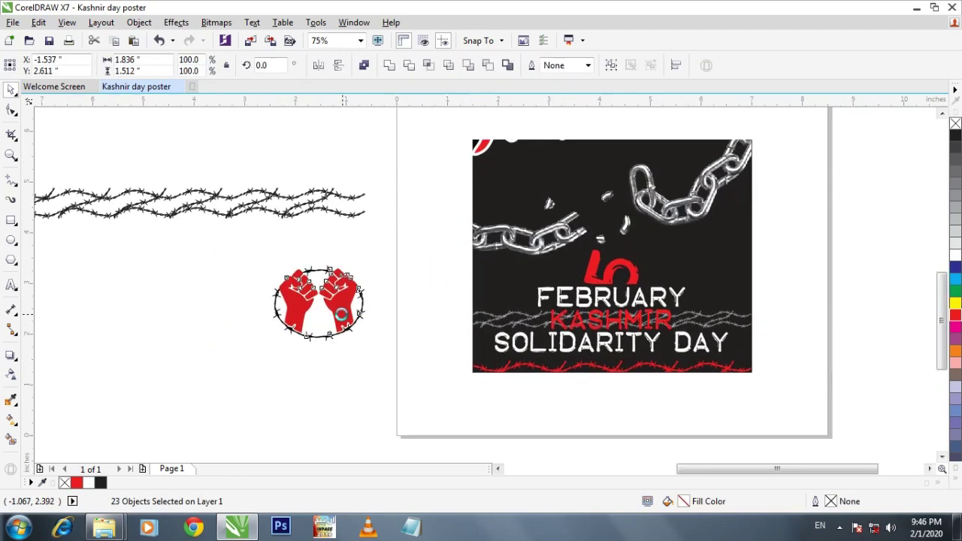
{"action": "left_click", "coordinate": [356, 382]}
{"action": "left_click_drag", "start_coordinate": [333, 336], "coordinate": [329, 378]}
{"action": "key", "text": "ctrl+z"}
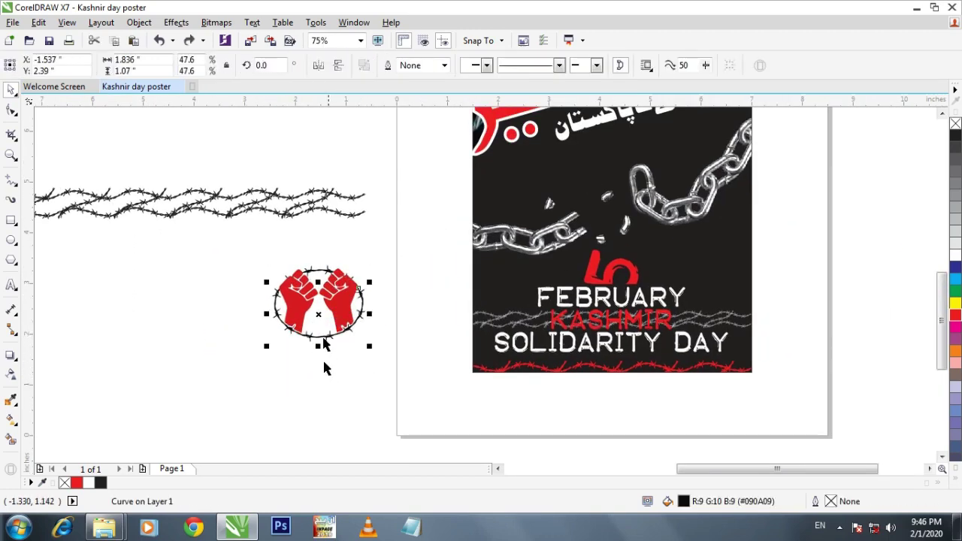
Cut both barbed wire curves, the lower arc and the upper piece, out of the fists emblem
{"action": "scroll", "coordinate": [314, 269], "scroll_direction": "up", "scroll_amount": 1}
{"action": "left_click", "coordinate": [320, 270], "text": "shift"}
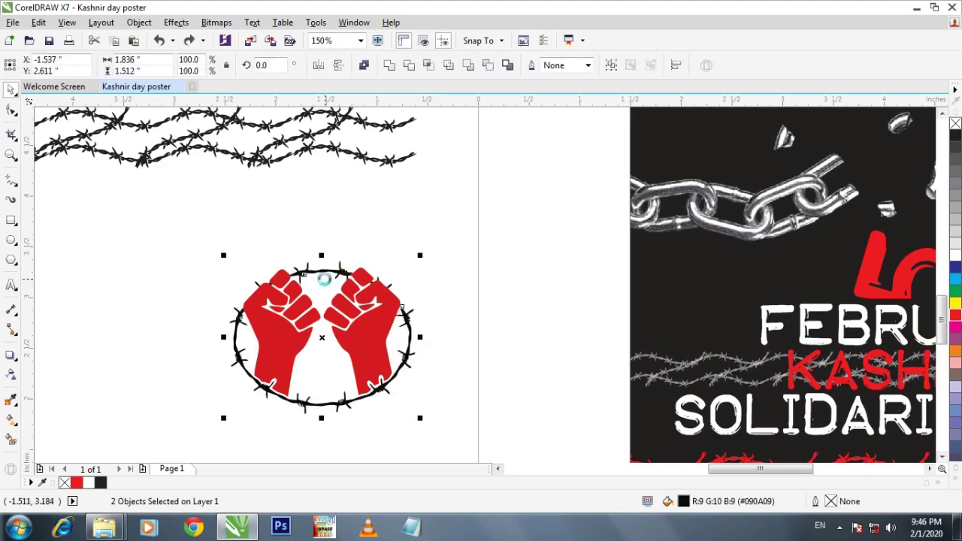
{"action": "key", "text": "Delete"}
Delete the remaining small grey wire fragments scattered around the two fists
{"action": "scroll", "coordinate": [323, 277], "scroll_direction": "up", "scroll_amount": 1}
{"action": "left_click_drag", "start_coordinate": [319, 289], "coordinate": [320, 292]}
{"action": "key", "text": "Delete"}
{"action": "scroll", "coordinate": [344, 277], "scroll_direction": "up", "scroll_amount": 2}
{"action": "left_click_drag", "start_coordinate": [373, 271], "coordinate": [322, 297]}
{"action": "left_click_drag", "start_coordinate": [342, 188], "coordinate": [433, 296]}
{"action": "scroll", "coordinate": [399, 272], "scroll_direction": "down", "scroll_amount": 3}
{"action": "left_click_drag", "start_coordinate": [485, 376], "coordinate": [457, 266]}
{"action": "scroll", "coordinate": [370, 229], "scroll_direction": "up", "scroll_amount": 2}
{"action": "left_click_drag", "start_coordinate": [494, 155], "coordinate": [415, 218]}
{"action": "key", "text": "Delete"}
{"action": "left_click_drag", "start_coordinate": [485, 239], "coordinate": [689, 261]}
{"action": "left_click_drag", "start_coordinate": [361, 307], "coordinate": [419, 406]}
{"action": "key", "text": "Delete"}
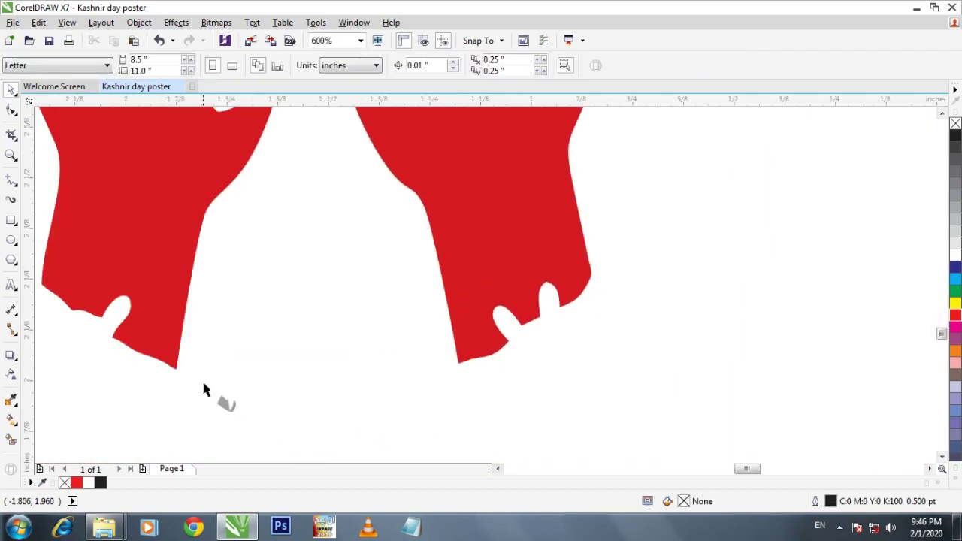
Paste the barbed wire curves back around the fists and fill them white
{"action": "scroll", "coordinate": [281, 382], "scroll_direction": "down", "scroll_amount": 2}
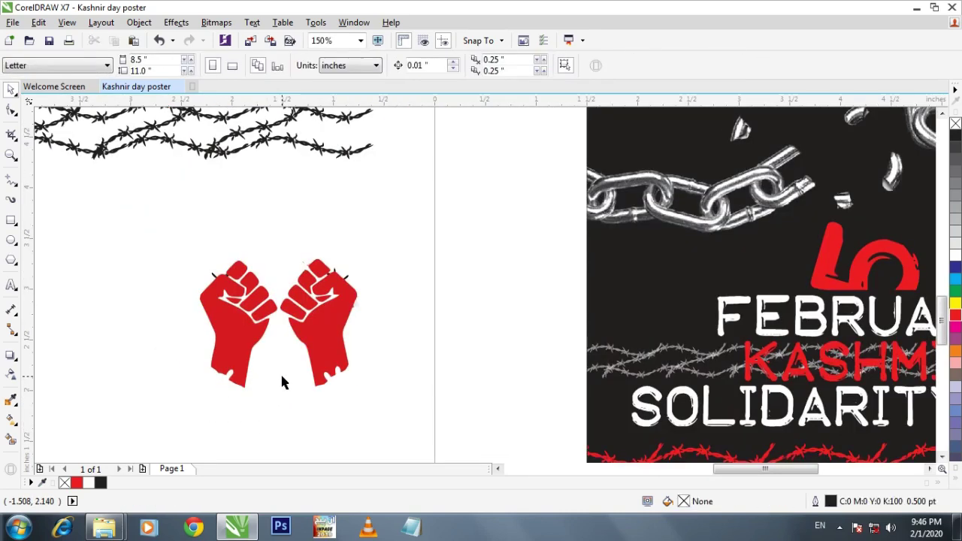
{"action": "key", "text": "ctrl+v"}
{"action": "scroll", "coordinate": [289, 317], "scroll_direction": "up", "scroll_amount": 1}
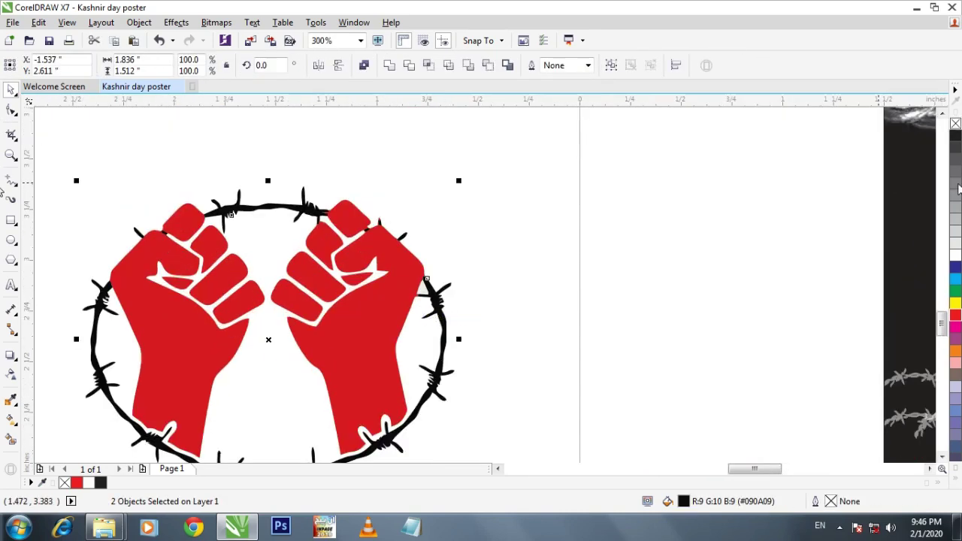
{"action": "left_click", "coordinate": [955, 255]}
{"action": "scroll", "coordinate": [445, 248], "scroll_direction": "down", "scroll_amount": 1}
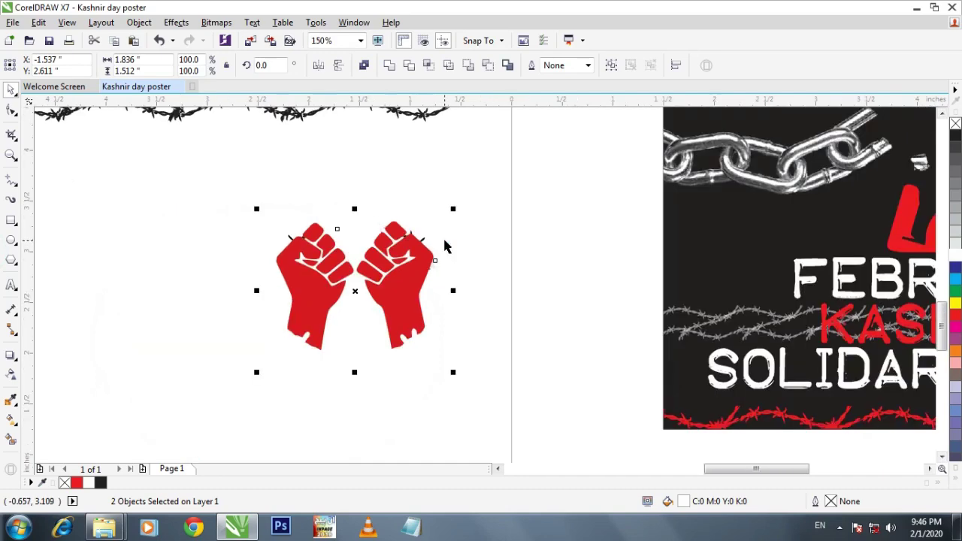
{"action": "left_click", "coordinate": [509, 198]}
Select the whole fists and barbed wire emblem and move it onto the poster between the chain halves, above the 5
{"action": "left_click_drag", "start_coordinate": [556, 168], "coordinate": [211, 430]}
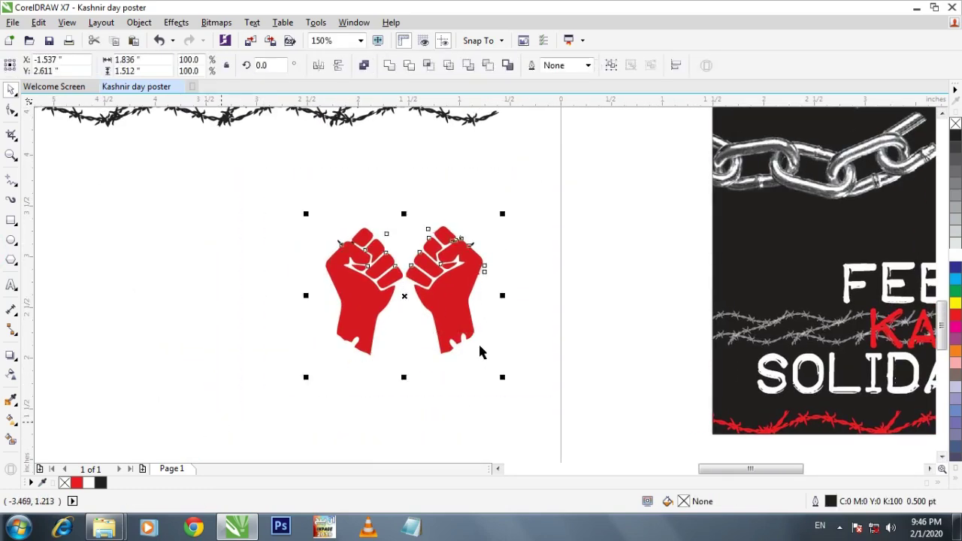
{"action": "left_click_drag", "start_coordinate": [666, 280], "coordinate": [423, 303]}
{"action": "scroll", "coordinate": [424, 302], "scroll_direction": "down", "scroll_amount": 1}
{"action": "left_click_drag", "start_coordinate": [313, 323], "coordinate": [601, 223]}
Enlarge the emblem to about 2.44 inches wide and shift it up slightly to clear the 5
{"action": "scroll", "coordinate": [591, 216], "scroll_direction": "up", "scroll_amount": 1}
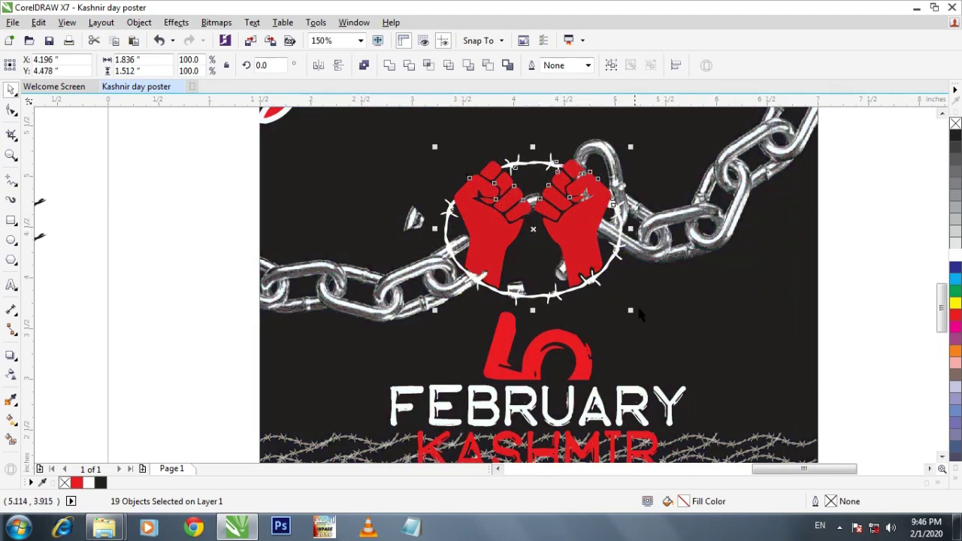
{"action": "left_click_drag", "start_coordinate": [632, 312], "coordinate": [661, 336]}
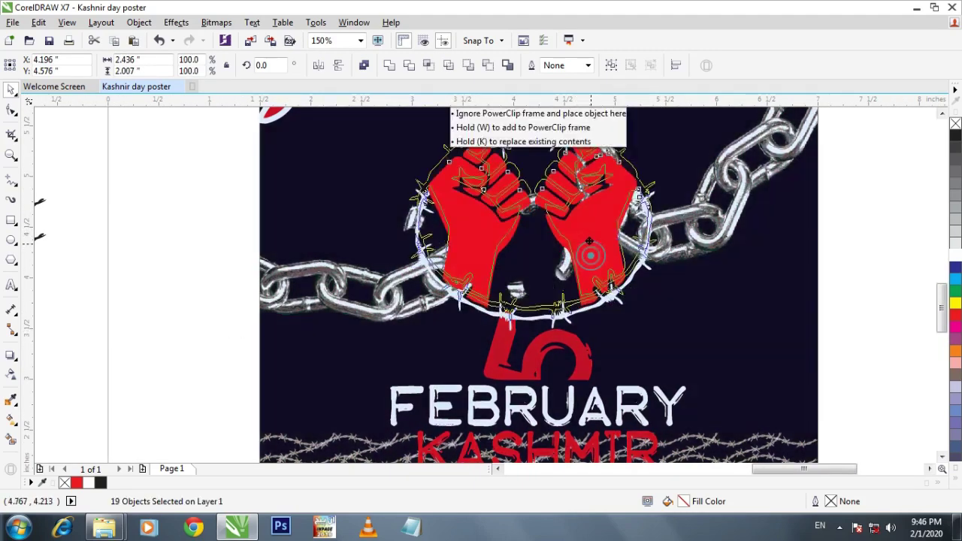
{"action": "scroll", "coordinate": [589, 235], "scroll_direction": "down", "scroll_amount": 1}
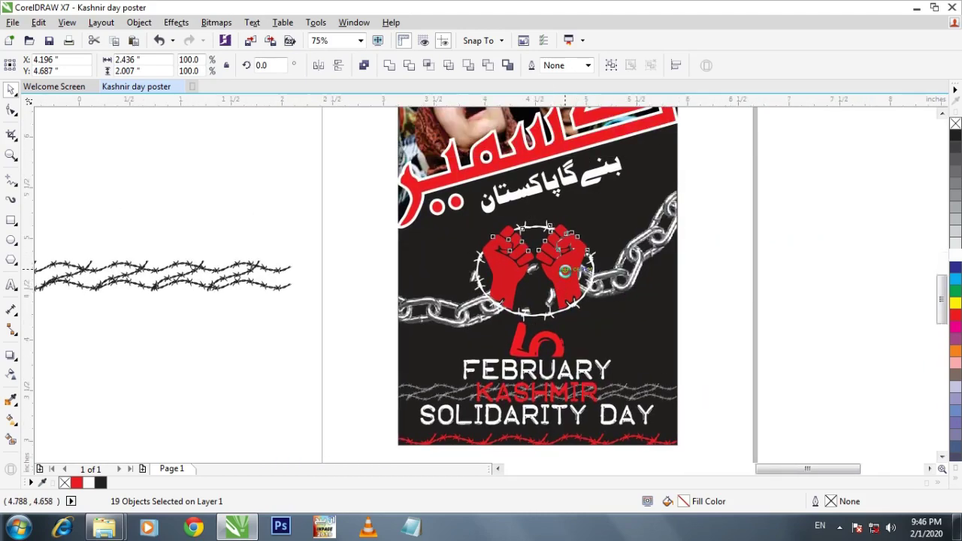
Try deleting the main shape of the right fist
{"action": "scroll", "coordinate": [566, 272], "scroll_direction": "up", "scroll_amount": 1}
{"action": "left_click", "coordinate": [863, 219]}
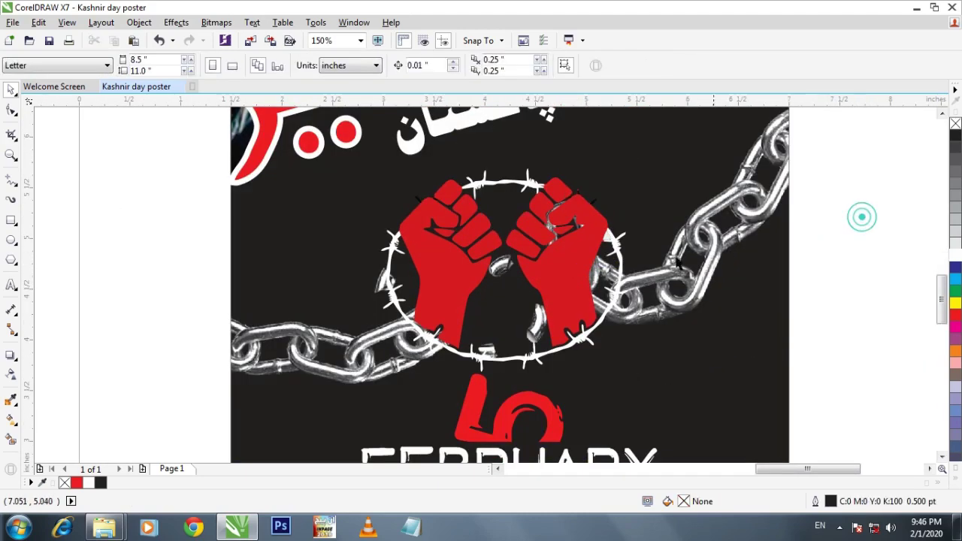
{"action": "left_click", "coordinate": [548, 266]}
{"action": "key", "text": "Delete"}
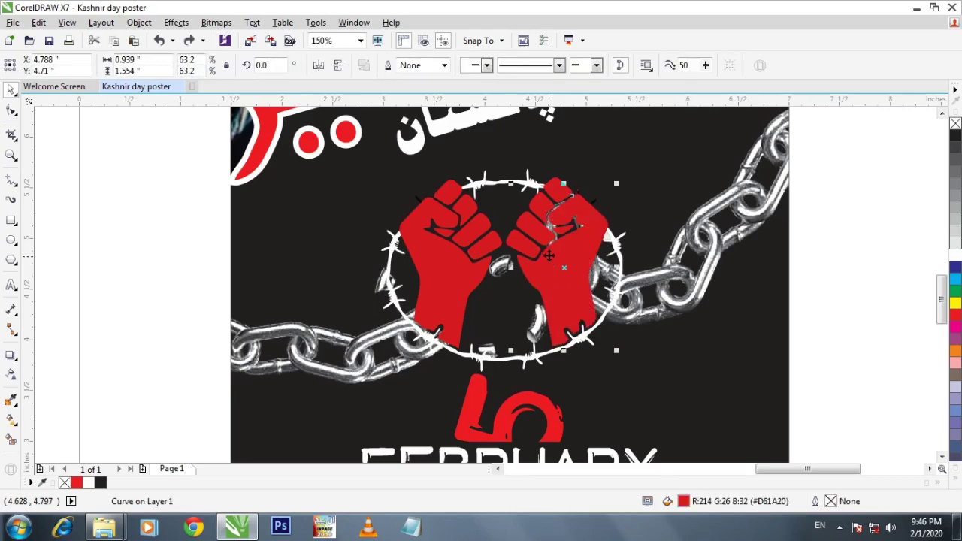
Select all six pieces of the right fist and give them a white outline 1.0 pt wide
{"action": "scroll", "coordinate": [565, 221], "scroll_direction": "up", "scroll_amount": 2}
{"action": "left_click", "coordinate": [488, 269], "text": "shift"}
{"action": "left_click", "coordinate": [413, 321], "text": "shift"}
{"action": "left_click", "coordinate": [463, 169], "text": "shift"}
{"action": "left_click_drag", "start_coordinate": [465, 200], "coordinate": [475, 295]}
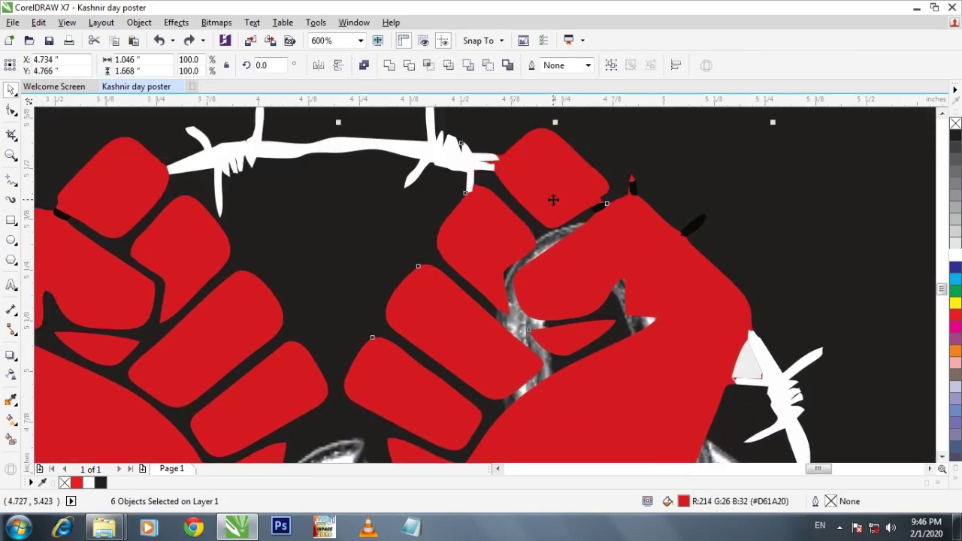
{"action": "scroll", "coordinate": [577, 256], "scroll_direction": "down", "scroll_amount": 2}
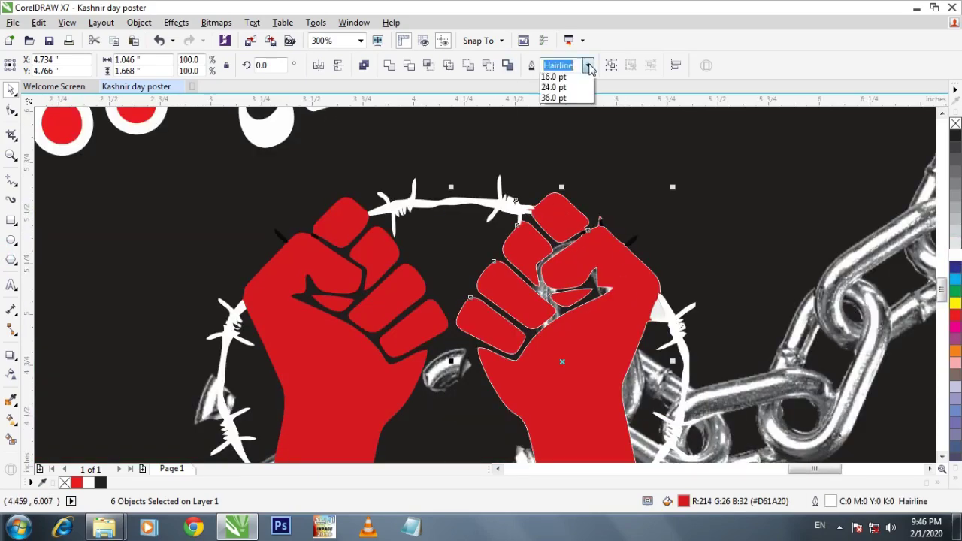
{"action": "left_click", "coordinate": [588, 65]}
{"action": "left_click", "coordinate": [566, 133]}
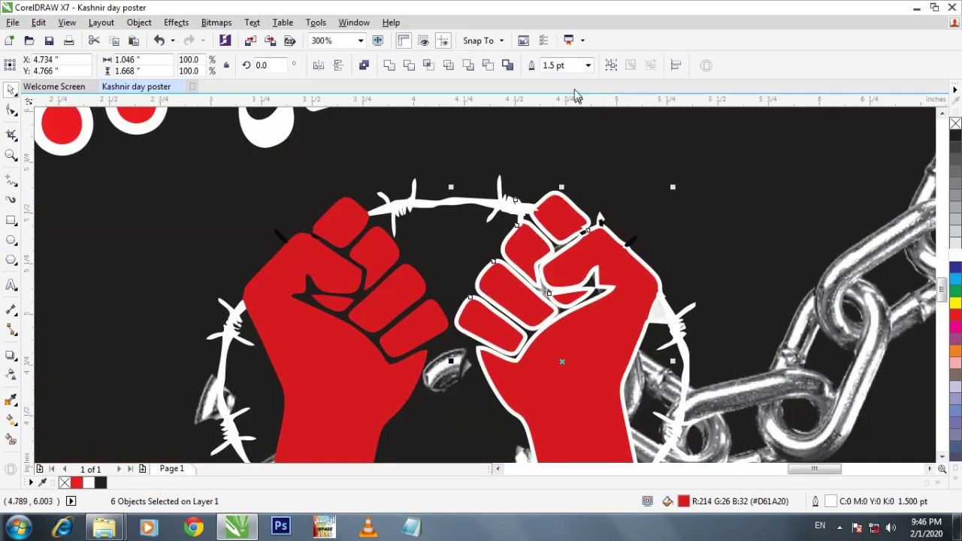
{"action": "left_click", "coordinate": [588, 66]}
{"action": "scroll", "coordinate": [567, 113], "scroll_direction": "up", "scroll_amount": 2}
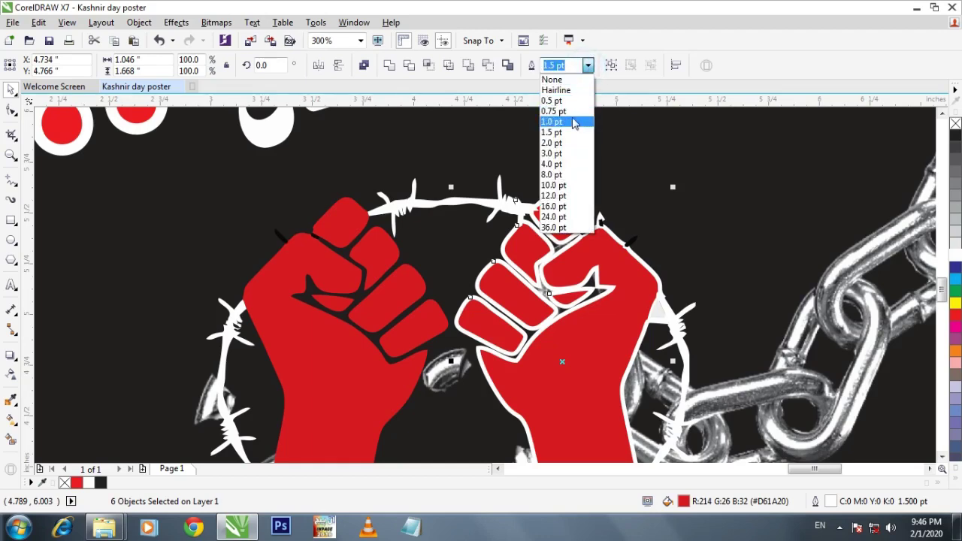
{"action": "left_click", "coordinate": [553, 121]}
Select the main shape of the left fist and repeat the outline width of 1.0 pt on it
{"action": "scroll", "coordinate": [560, 237], "scroll_direction": "down", "scroll_amount": 1}
{"action": "scroll", "coordinate": [561, 238], "scroll_direction": "down", "scroll_amount": 1}
{"action": "left_click", "coordinate": [472, 281]}
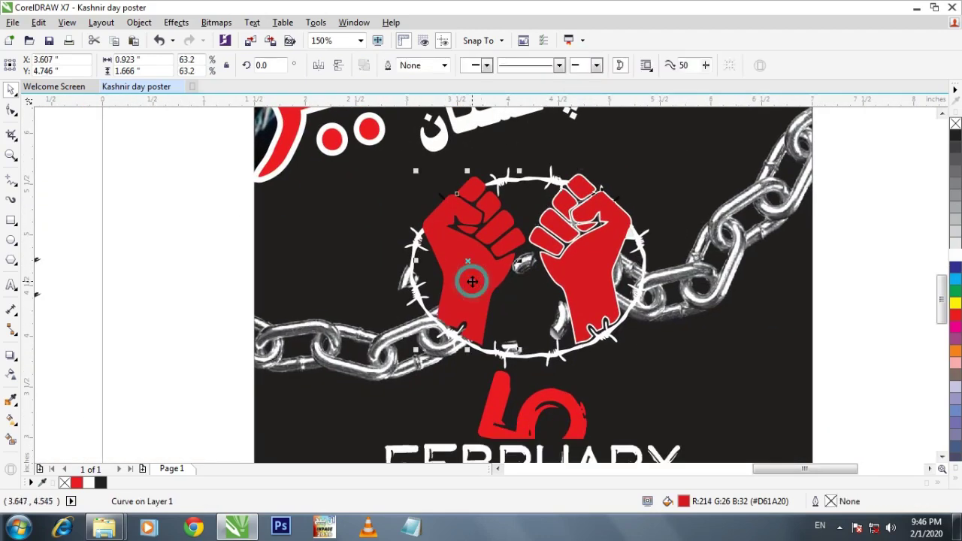
{"action": "key", "text": "ctrl+r"}
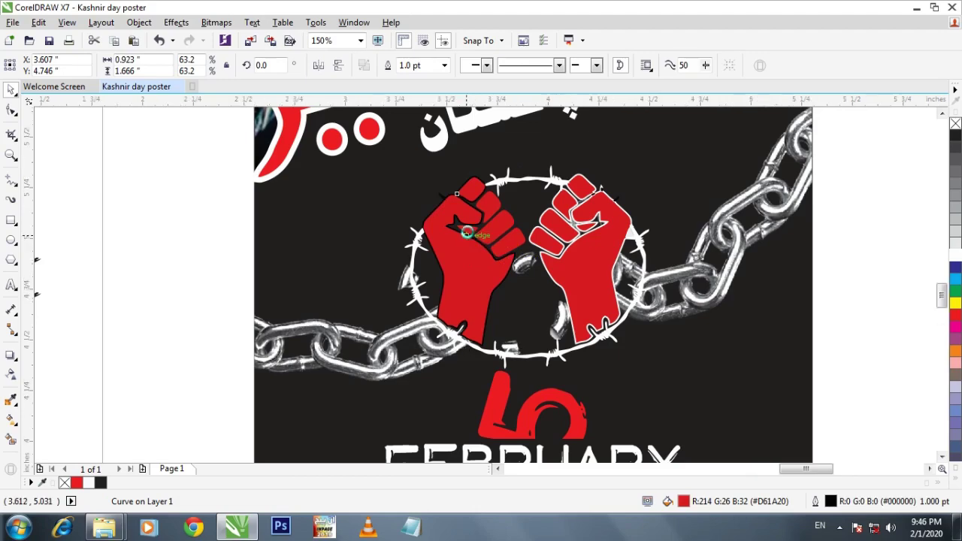
{"action": "scroll", "coordinate": [475, 239], "scroll_direction": "up", "scroll_amount": 4}
{"action": "left_click", "coordinate": [481, 238], "text": "shift"}
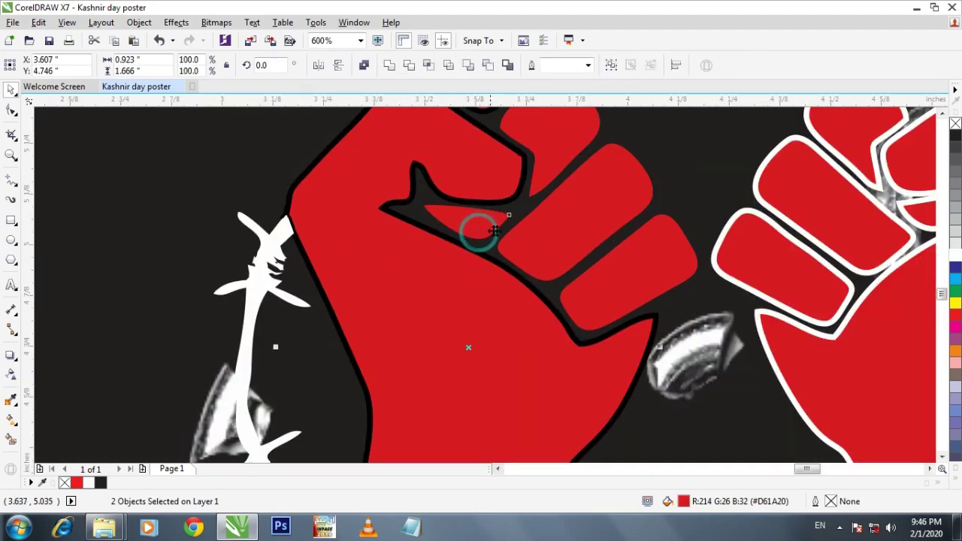
{"action": "scroll", "coordinate": [536, 230], "scroll_direction": "down", "scroll_amount": 2}
{"action": "left_click", "coordinate": [548, 327]}
{"action": "left_click", "coordinate": [396, 284]}
{"action": "left_click", "coordinate": [478, 290]}
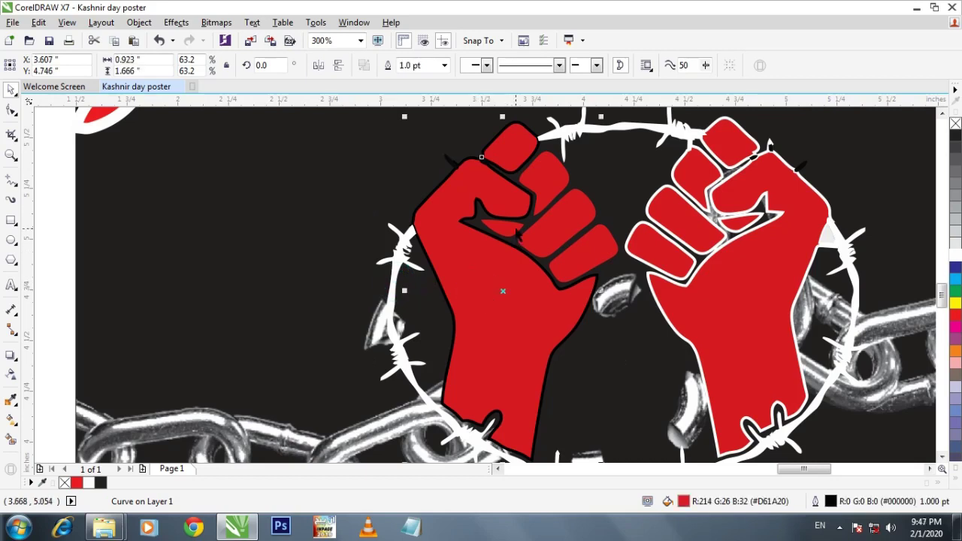
Select the four unoutlined finger and thumb pieces of the left fist and give them a white 1.0 pt outline
{"action": "left_click", "coordinate": [517, 229]}
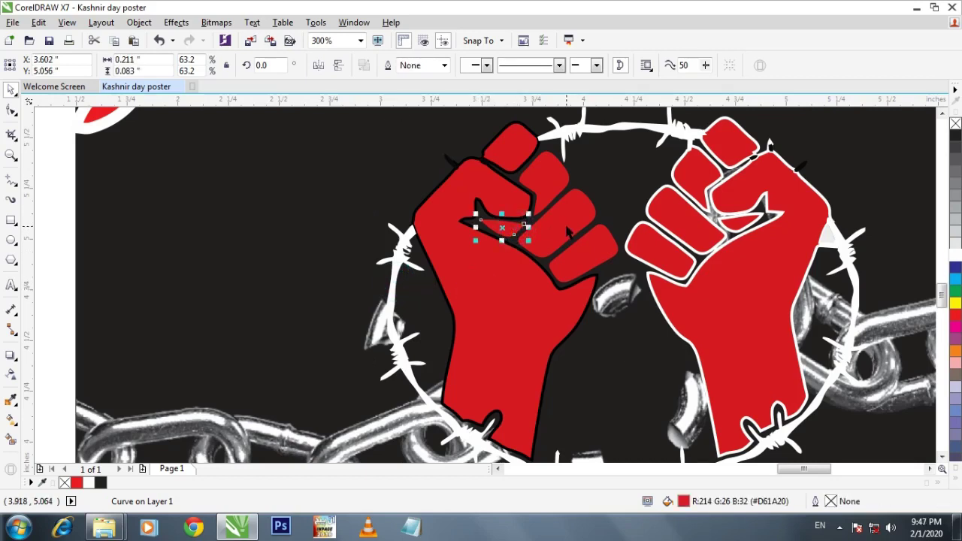
{"action": "left_click", "coordinate": [573, 270], "text": "shift"}
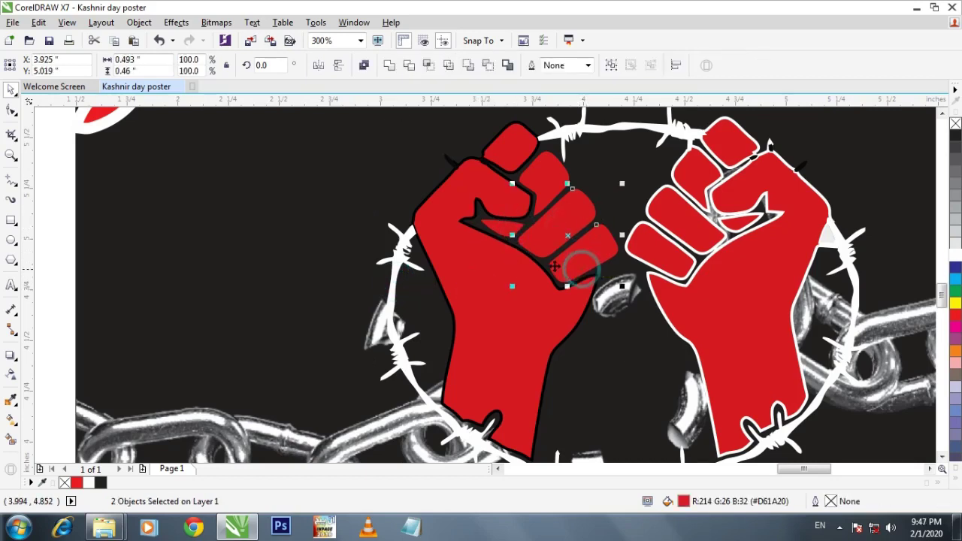
{"action": "left_click", "coordinate": [508, 230], "text": "shift"}
{"action": "left_click", "coordinate": [545, 170], "text": "shift"}
{"action": "left_click", "coordinate": [512, 145], "text": "shift"}
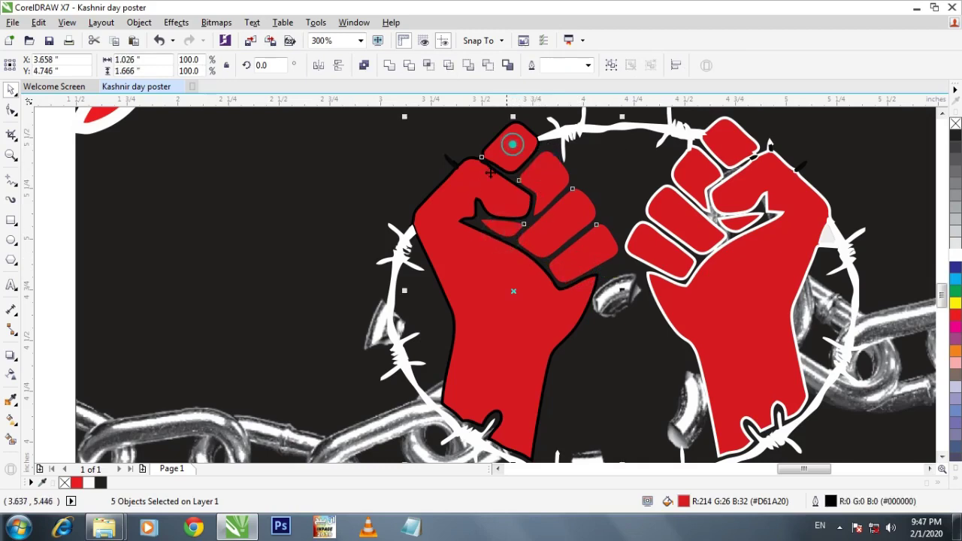
{"action": "left_click", "coordinate": [457, 201], "text": "shift"}
{"action": "right_click", "coordinate": [954, 255]}
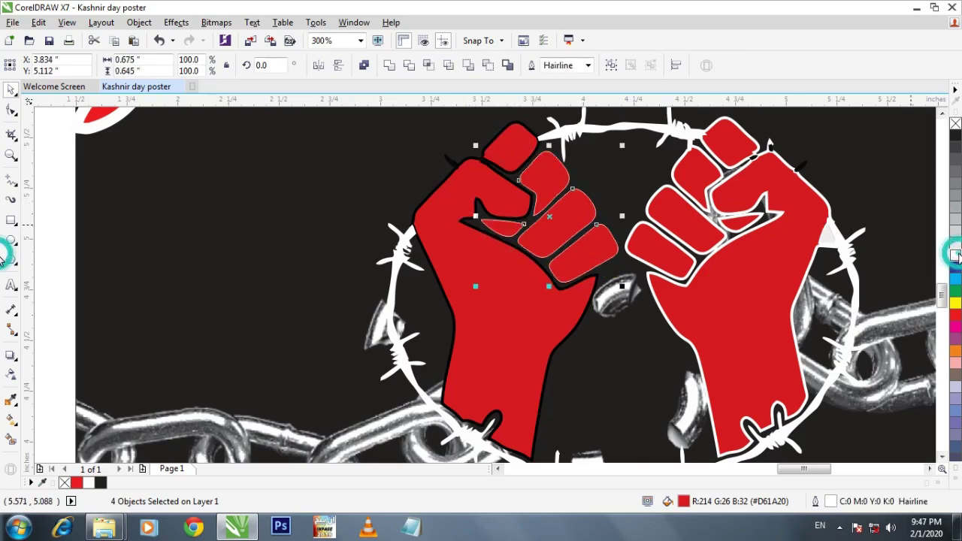
{"action": "left_click", "coordinate": [587, 65]}
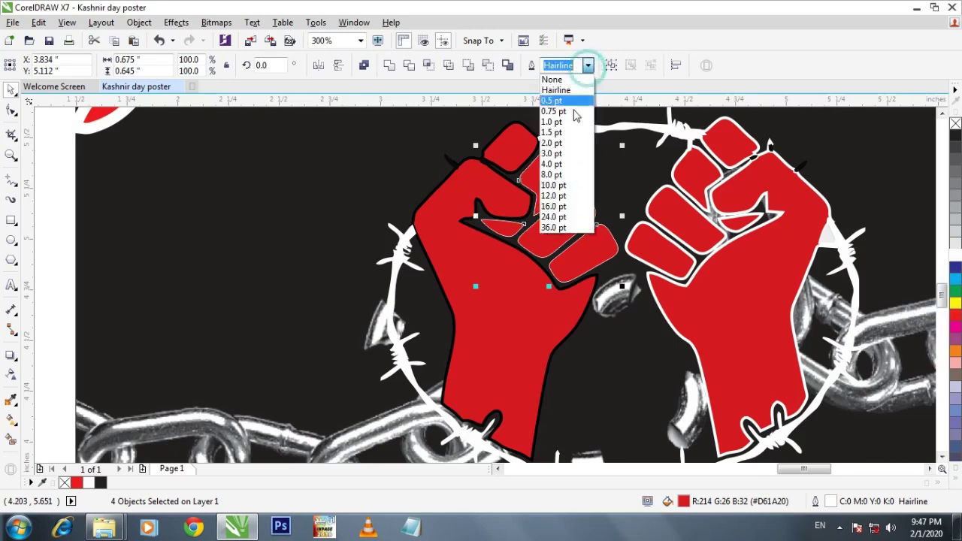
{"action": "left_click", "coordinate": [562, 132]}
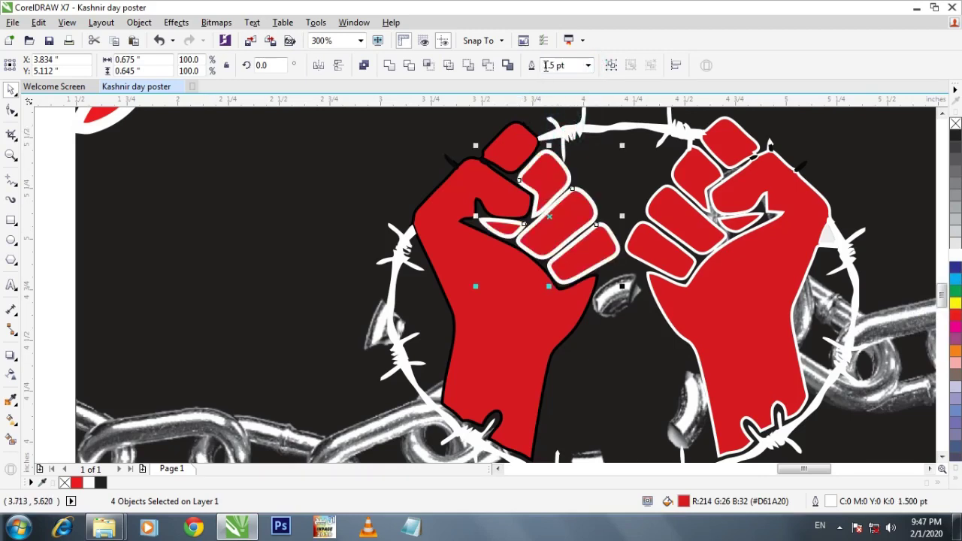
{"action": "left_click", "coordinate": [587, 65]}
{"action": "left_click", "coordinate": [563, 122]}
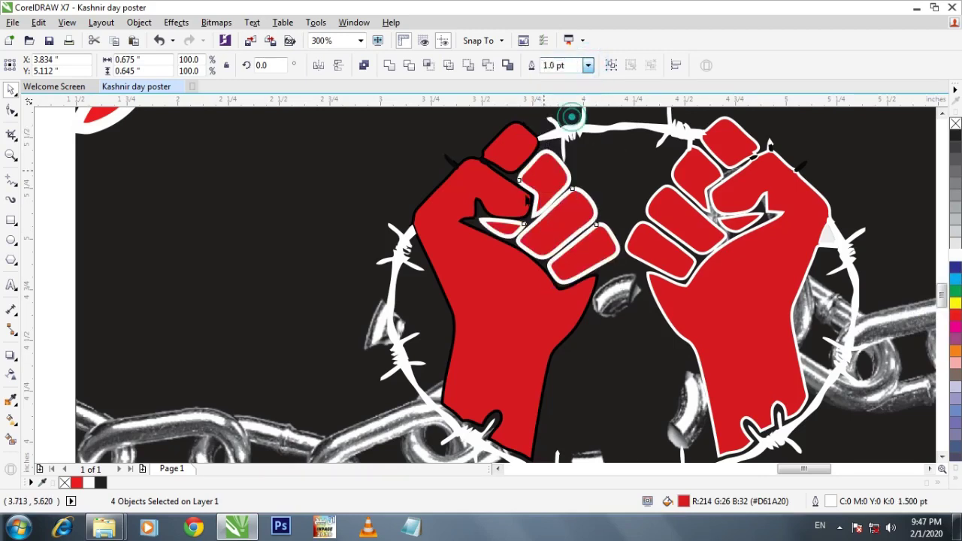
Change the outline of the left fist's main shape to white at 1.0 pt
{"action": "left_click", "coordinate": [432, 218]}
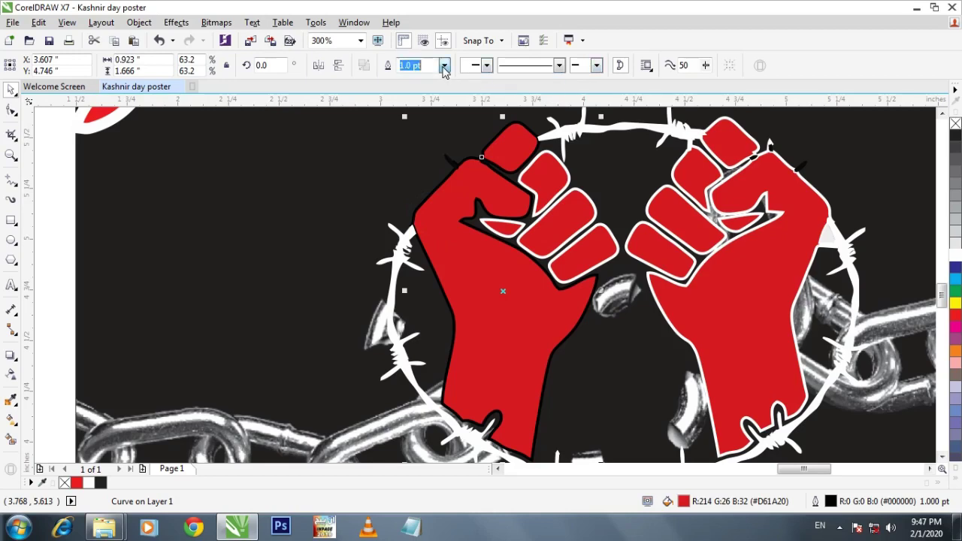
{"action": "left_click", "coordinate": [444, 66]}
{"action": "left_click", "coordinate": [427, 122]}
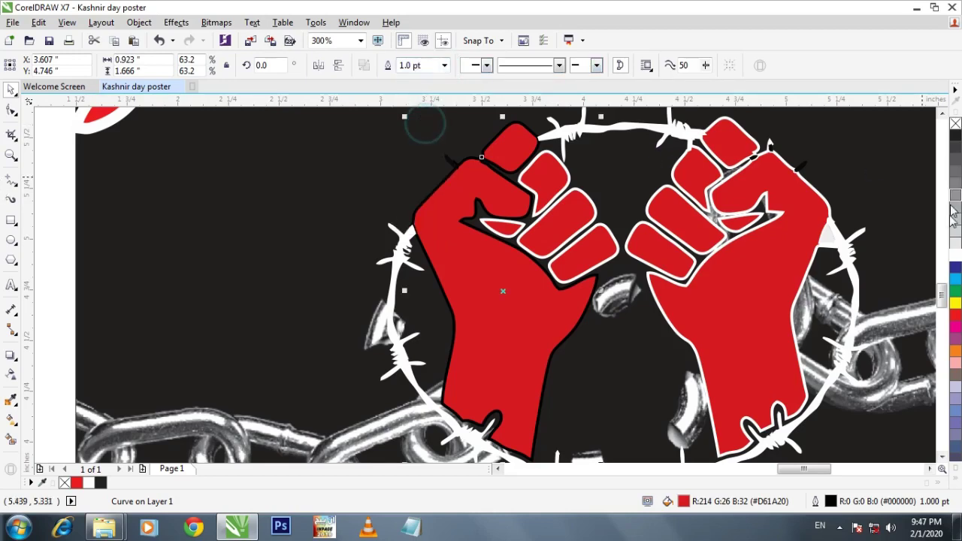
{"action": "right_click", "coordinate": [955, 255]}
{"action": "left_click", "coordinate": [621, 385]}
Select the broken chain bitmap and bring it in front of the fists emblem
{"action": "scroll", "coordinate": [588, 289], "scroll_direction": "down", "scroll_amount": 2}
{"action": "left_click_drag", "start_coordinate": [588, 289], "coordinate": [530, 263]}
{"action": "left_click", "coordinate": [622, 283]}
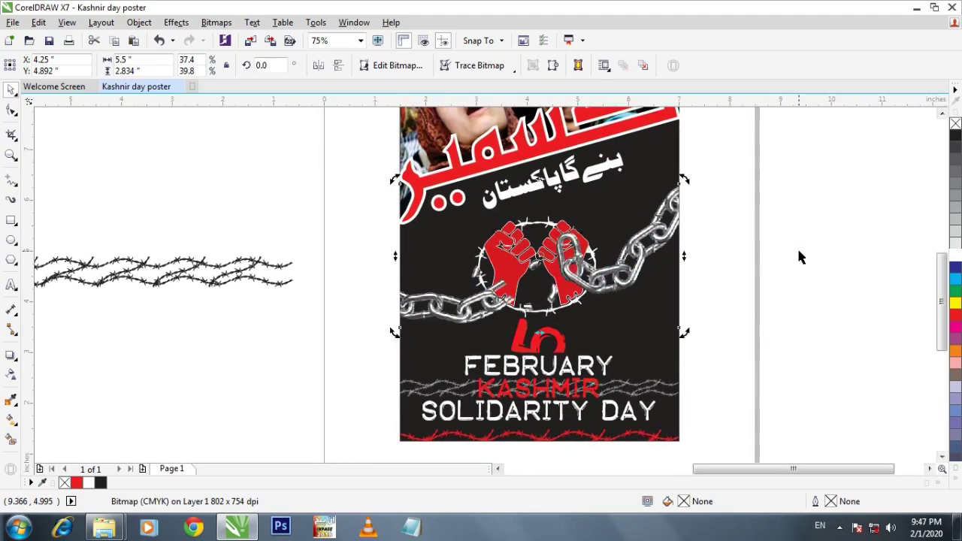
{"action": "left_click", "coordinate": [693, 233]}
{"action": "left_click_drag", "start_coordinate": [660, 254], "coordinate": [644, 247]}
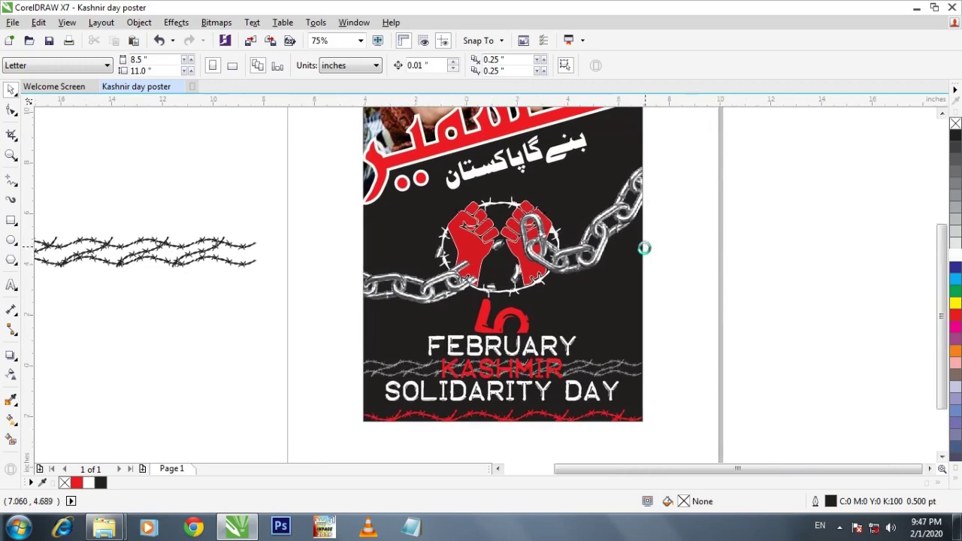
{"action": "scroll", "coordinate": [644, 247], "scroll_direction": "down", "scroll_amount": 1}
{"action": "scroll", "coordinate": [617, 278], "scroll_direction": "up", "scroll_amount": 1}
{"action": "left_click_drag", "start_coordinate": [617, 279], "coordinate": [627, 177]}
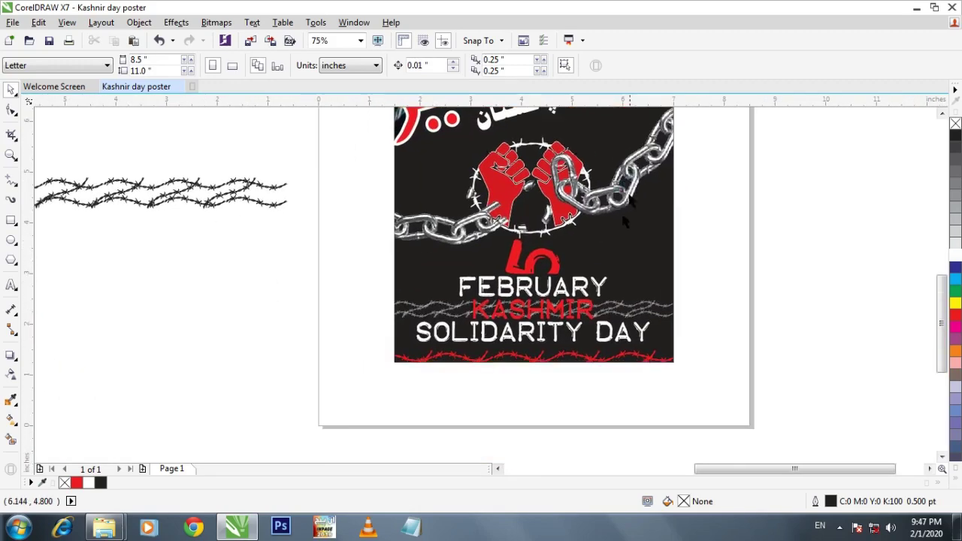
{"action": "left_click_drag", "start_coordinate": [574, 224], "coordinate": [530, 343]}
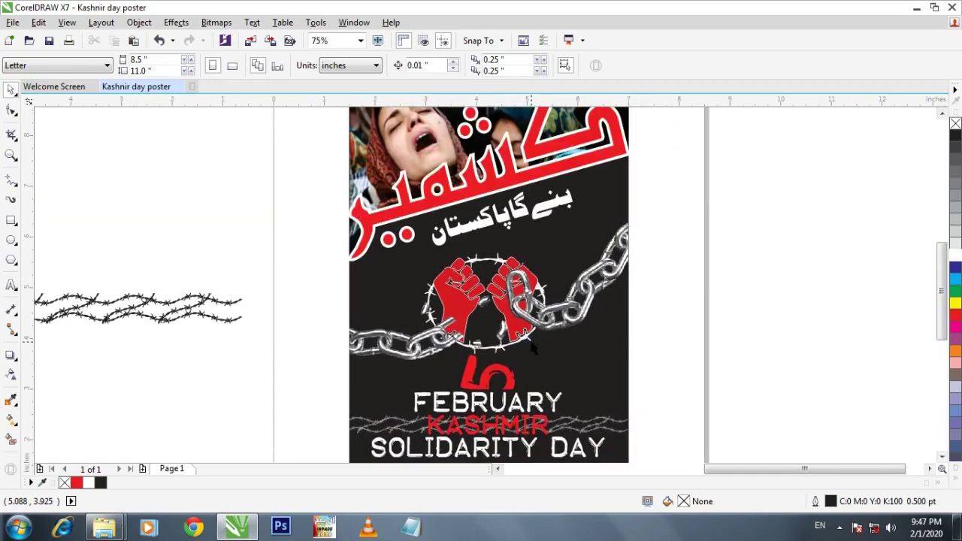
Delete the leftover reference artwork and spare barbed wire lying outside the page
{"action": "scroll", "coordinate": [522, 312], "scroll_direction": "down", "scroll_amount": 1}
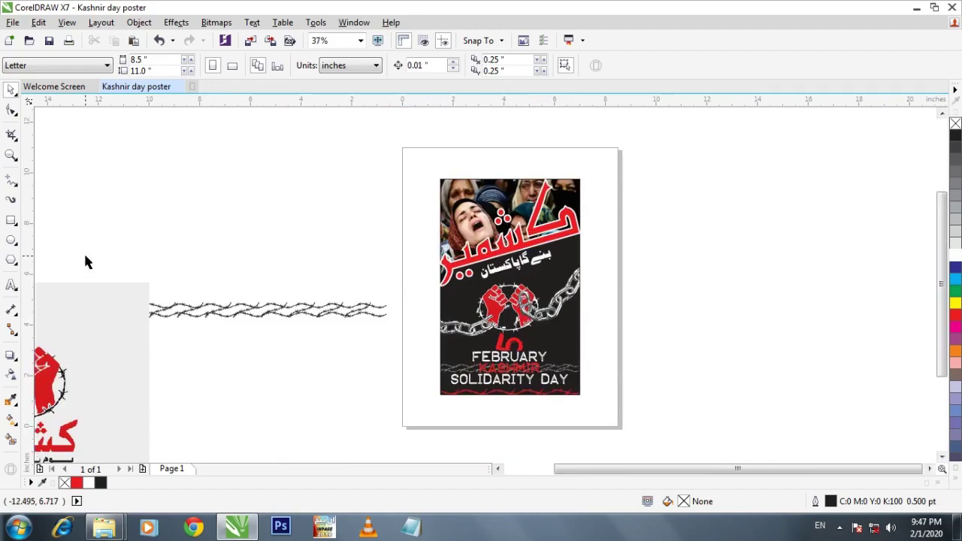
{"action": "scroll", "coordinate": [101, 258], "scroll_direction": "down", "scroll_amount": 1}
{"action": "left_click_drag", "start_coordinate": [114, 209], "coordinate": [402, 434]}
{"action": "key", "text": "Delete"}
{"action": "key", "text": "F4"}
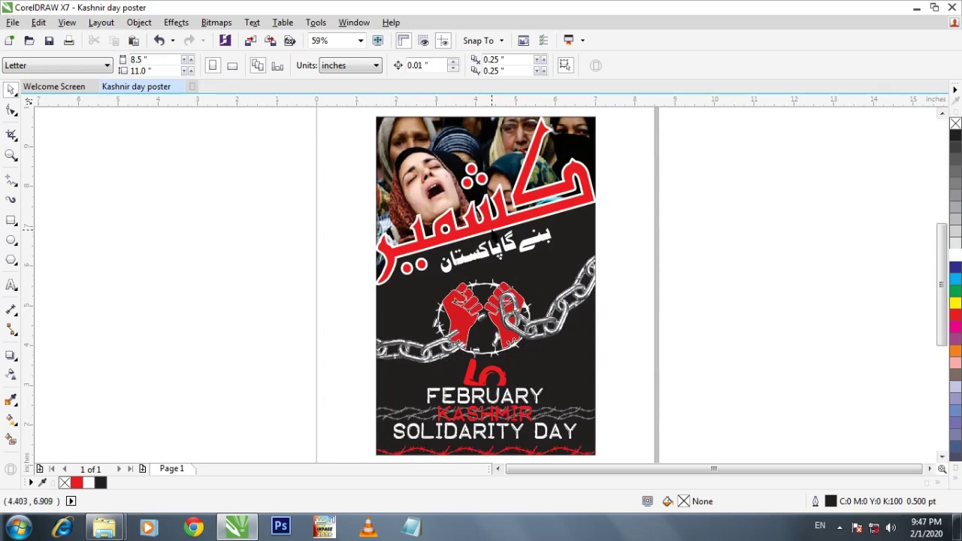
{"action": "left_click_drag", "start_coordinate": [547, 232], "coordinate": [528, 229]}
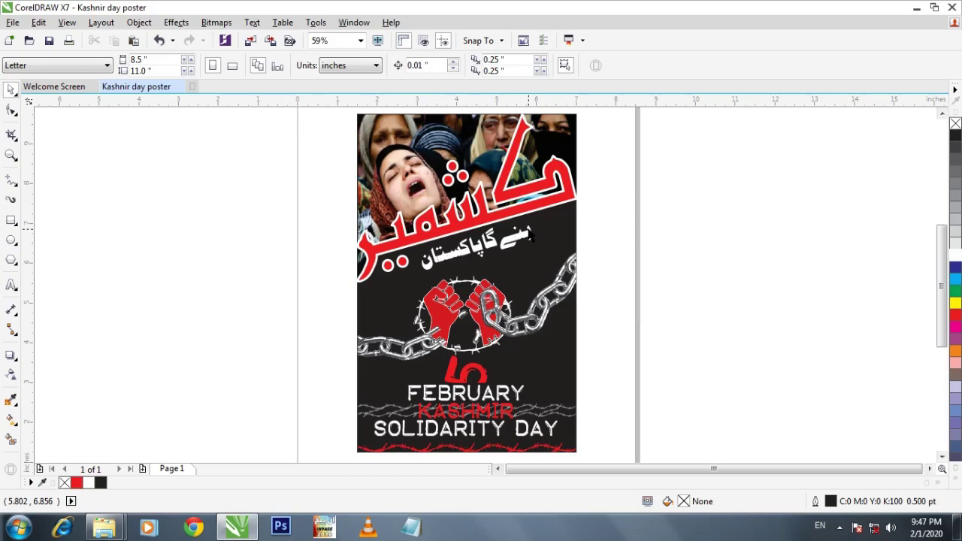
{"action": "key", "text": "F4"}
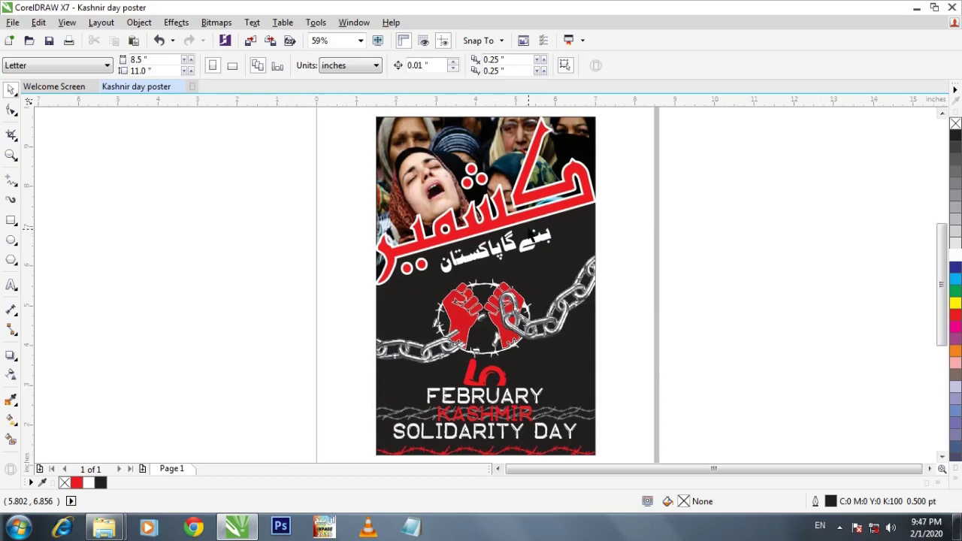
Give the red KASHMIR text a white outline 0.75 pt wide
{"action": "scroll", "coordinate": [481, 463], "scroll_direction": "up", "scroll_amount": 4}
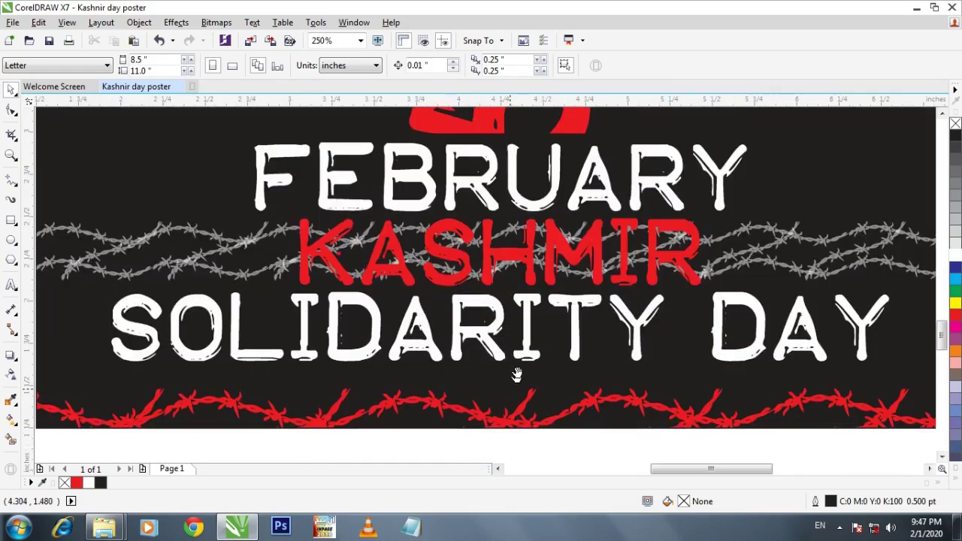
{"action": "left_click", "coordinate": [511, 253]}
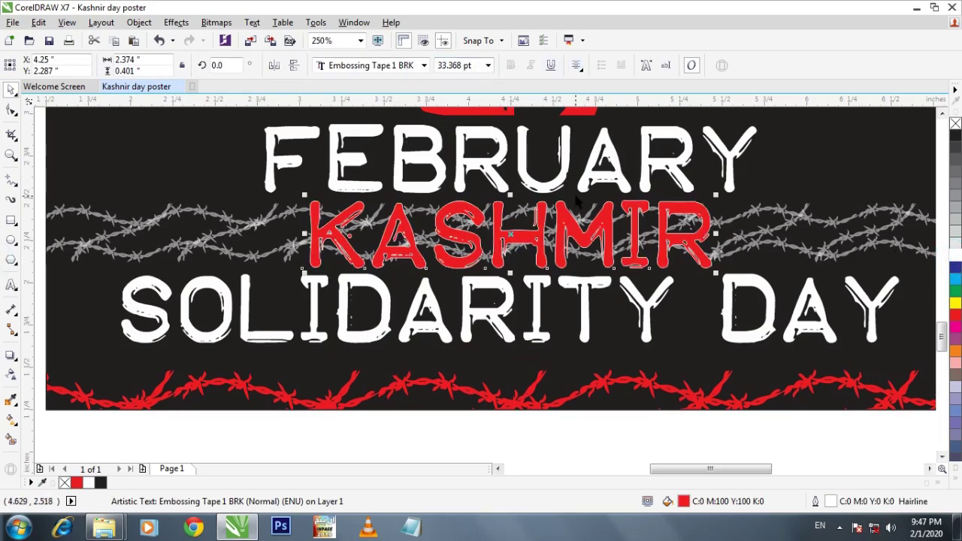
{"action": "key", "text": "F12"}
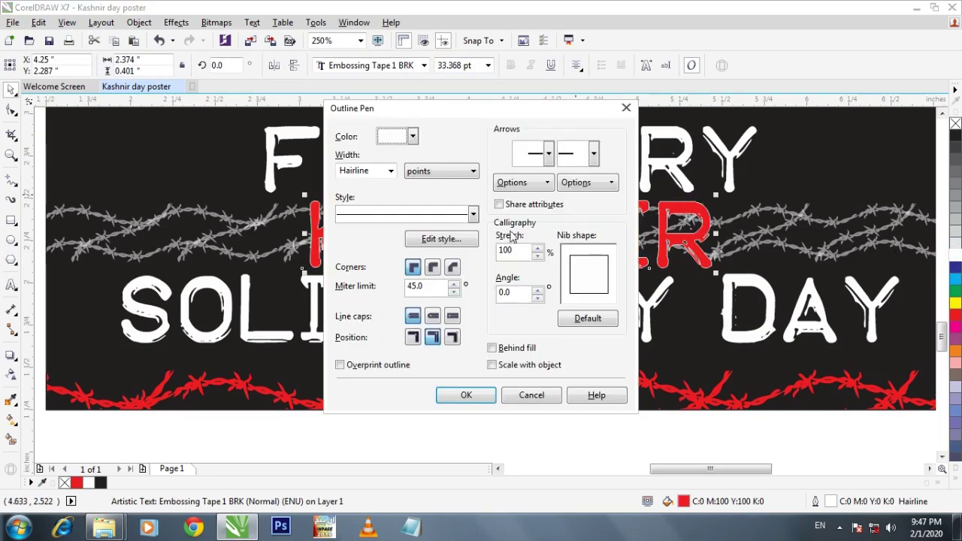
{"action": "left_click", "coordinate": [390, 171]}
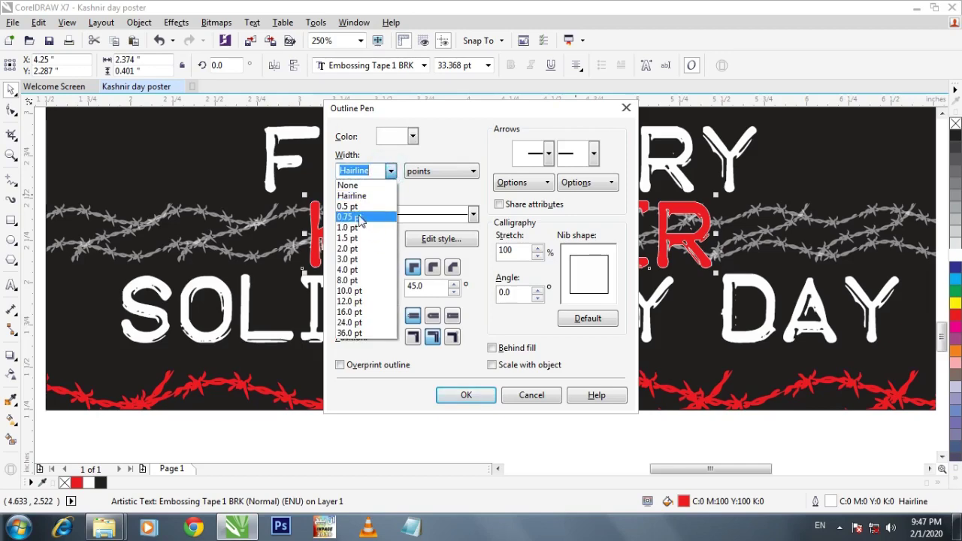
{"action": "left_click", "coordinate": [360, 218]}
{"action": "left_click", "coordinate": [472, 397]}
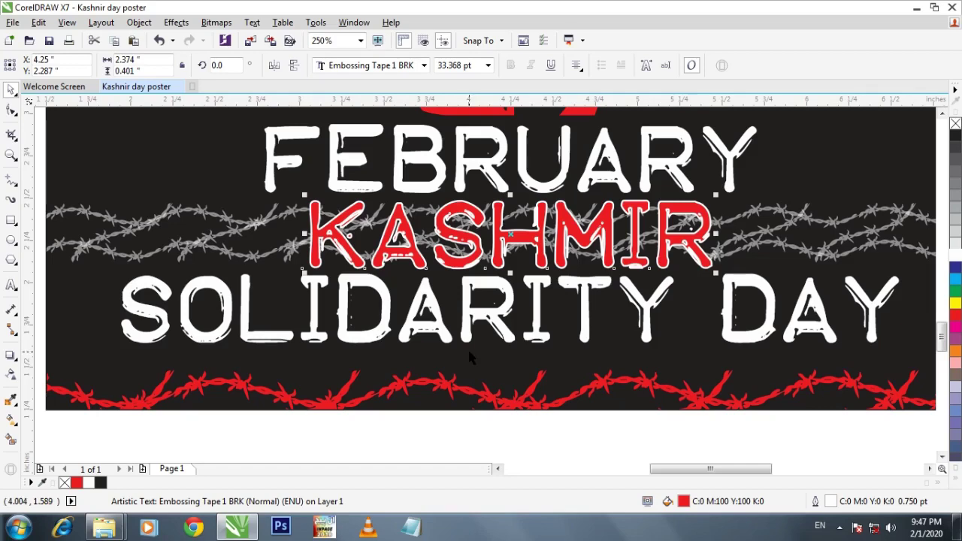
{"action": "key", "text": "shift+F4"}
{"action": "left_click", "coordinate": [622, 306]}
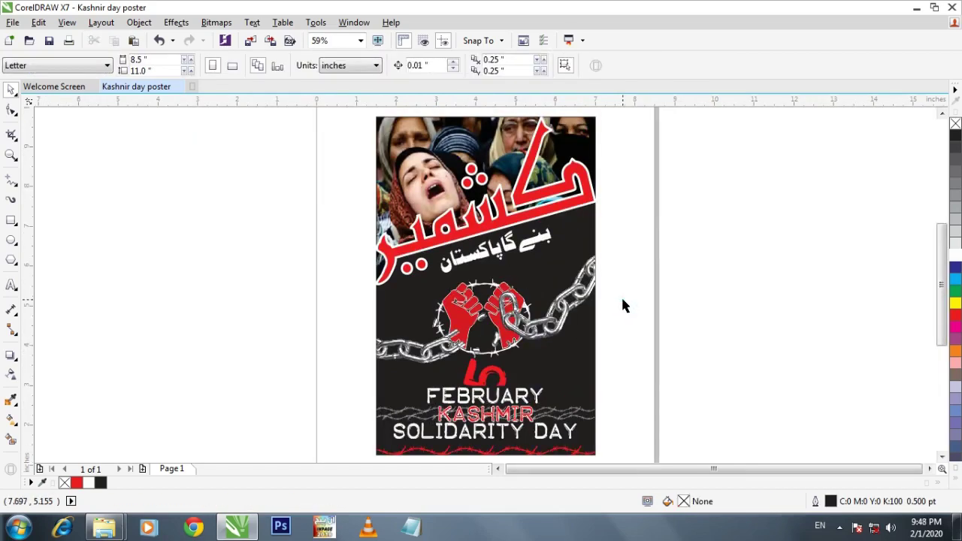